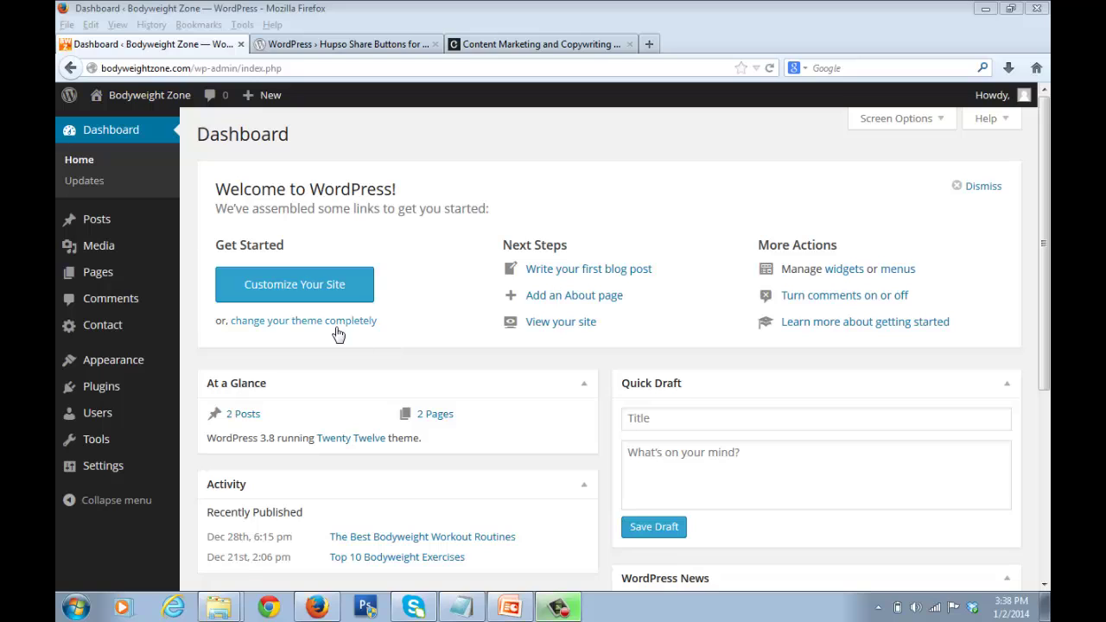
# Review the plugin names noted in Notepad and the share-button reference pages on Copyblogger and the Hupso plugin site
pyautogui.click(465, 606)
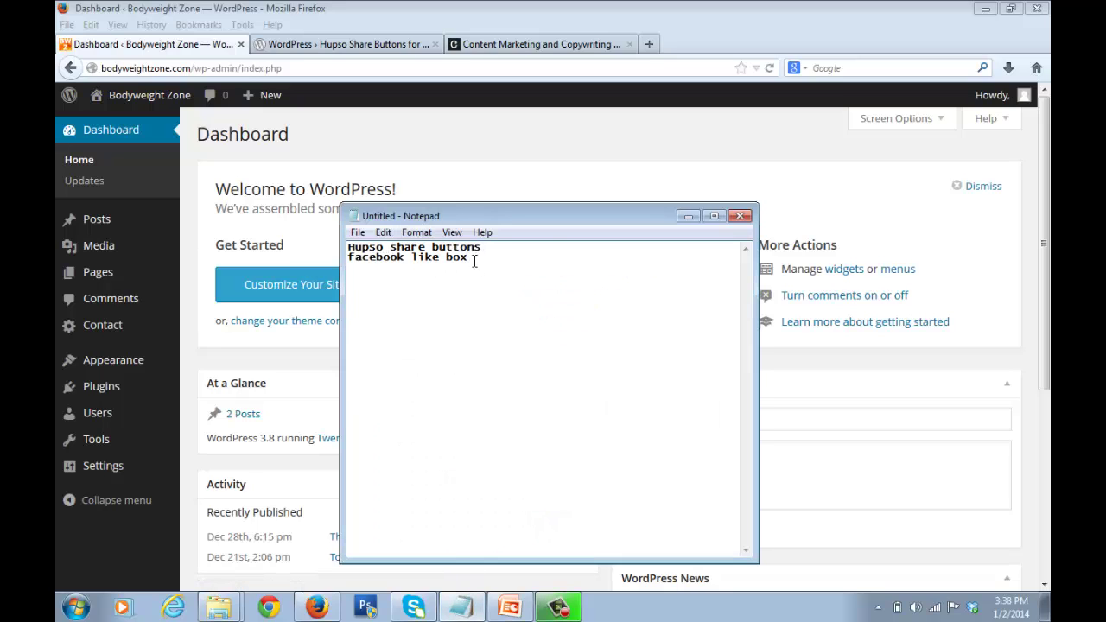
pyautogui.click(549, 191)
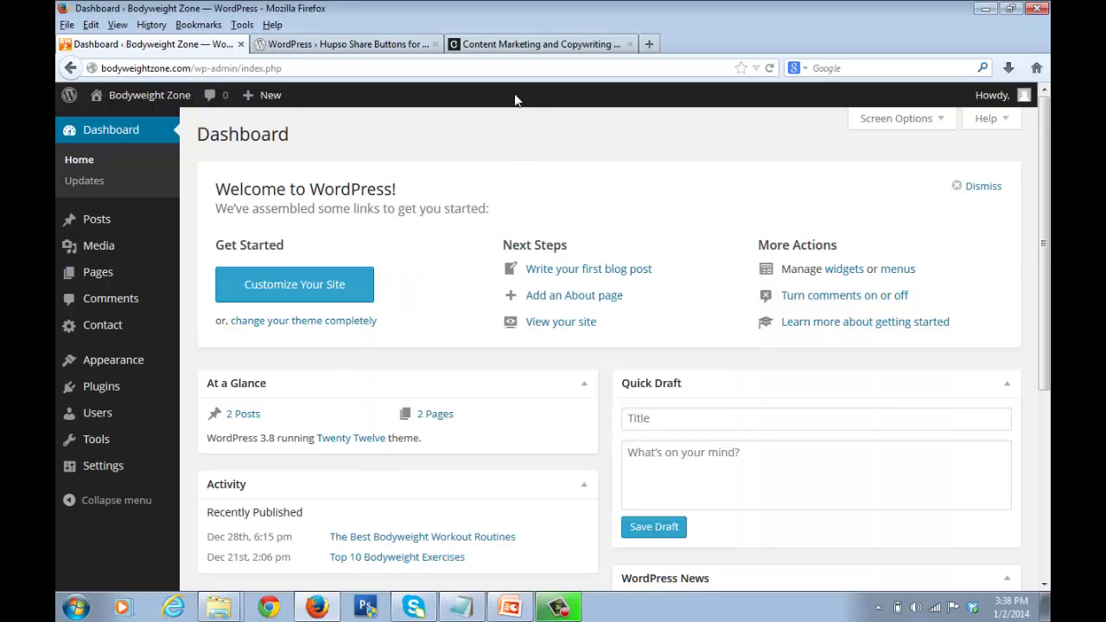
pyautogui.click(528, 45)
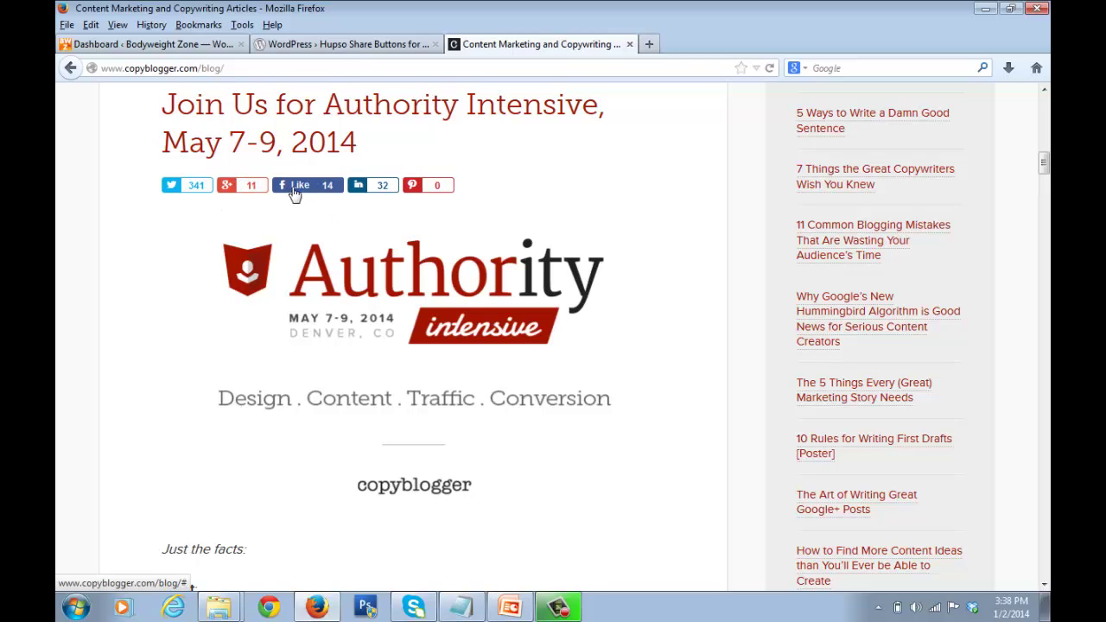
pyautogui.click(346, 44)
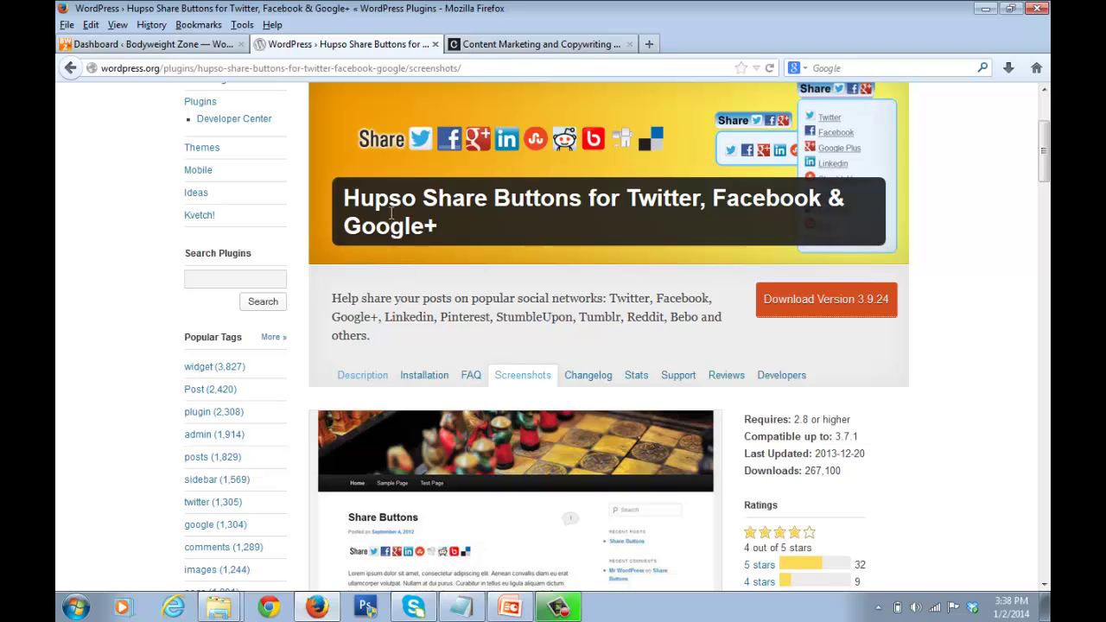
pyautogui.click(166, 43)
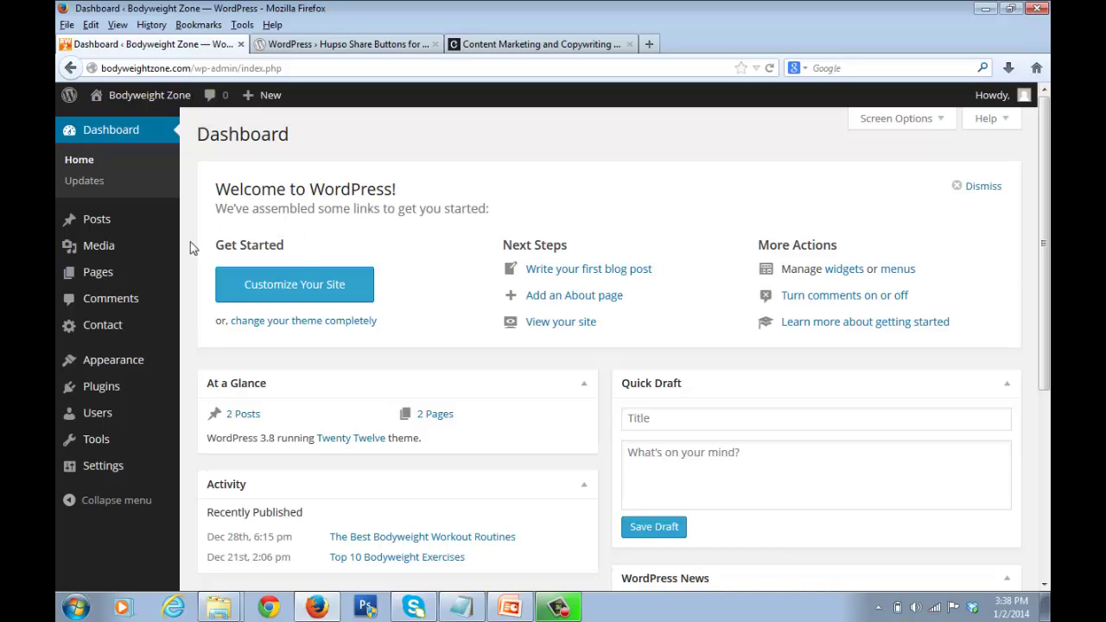
# Search the WordPress plugin installer for "hupso share buttons"
pyautogui.moveTo(140, 385)
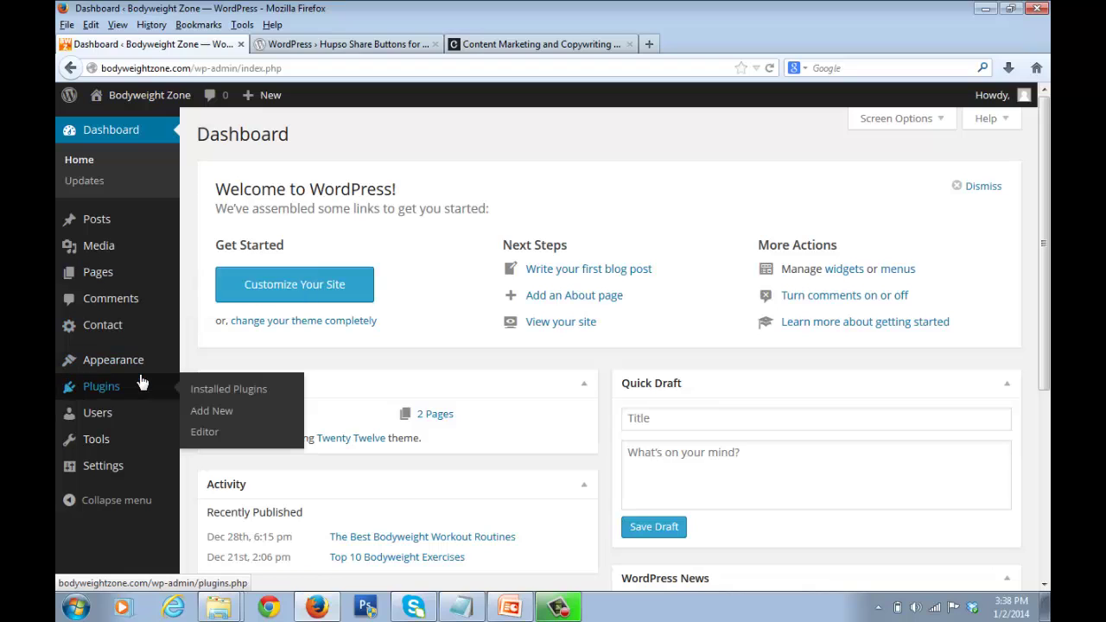
pyautogui.click(229, 413)
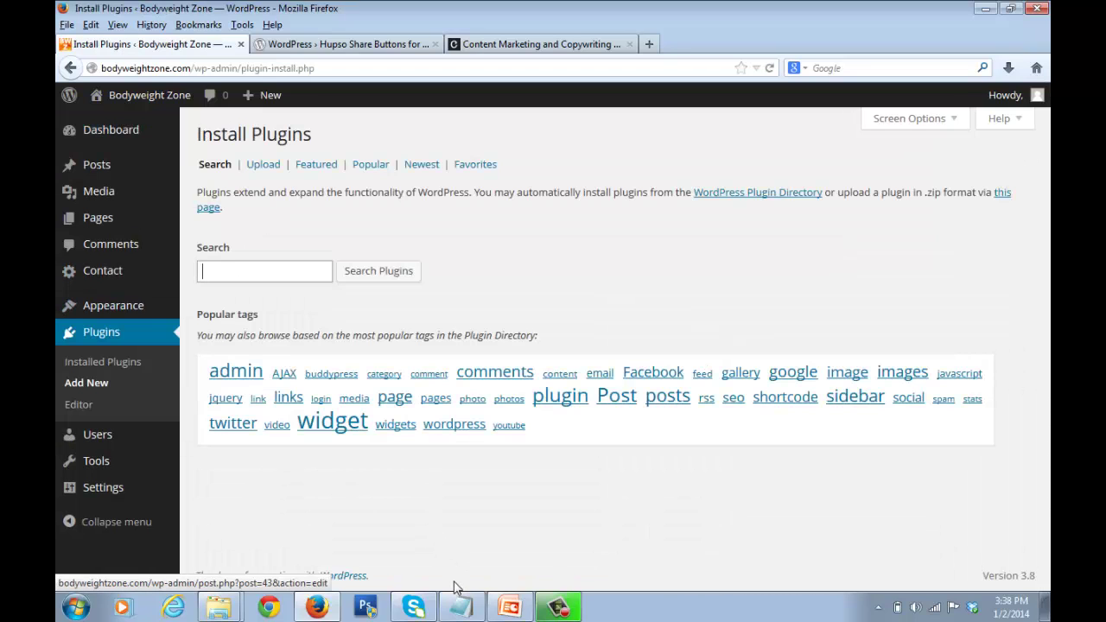
pyautogui.click(448, 609)
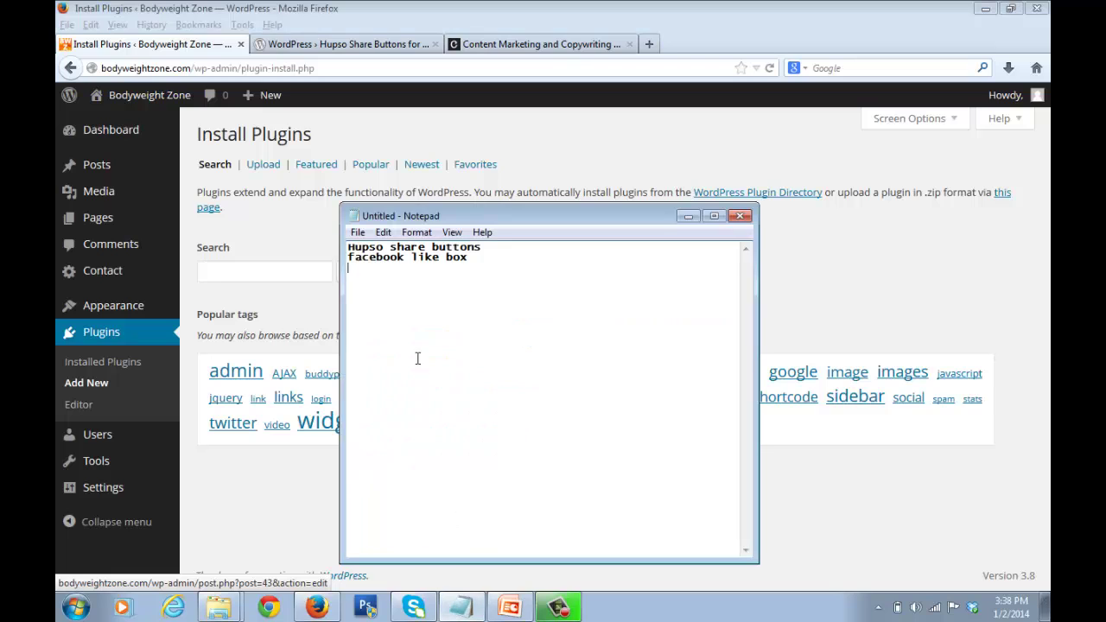
pyautogui.doubleClick(246, 273)
pyautogui.write('hup')
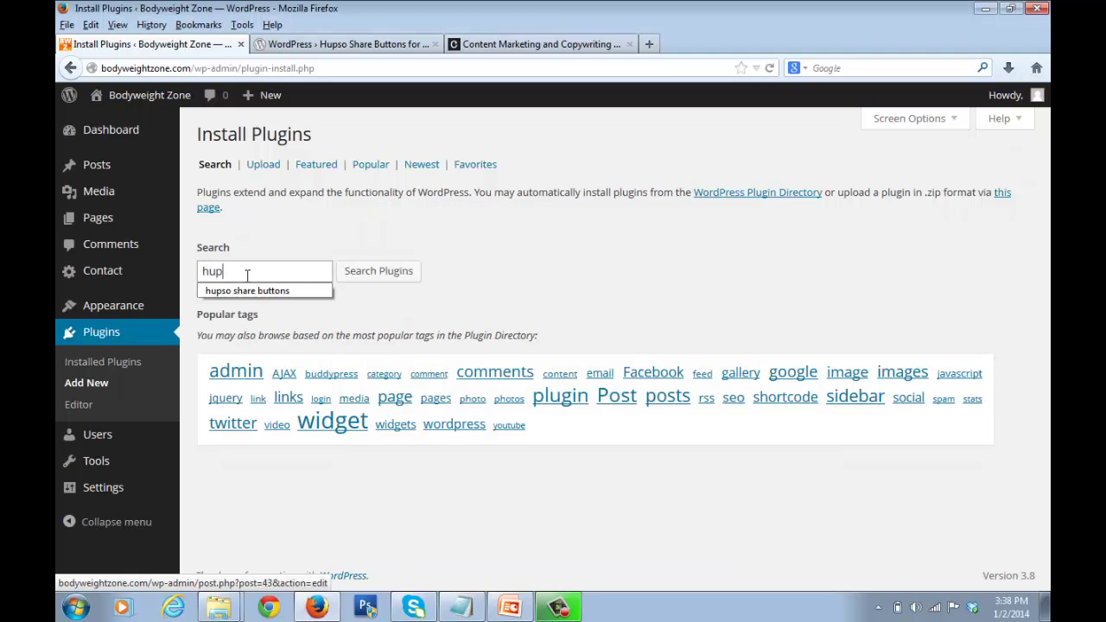
pyautogui.write('so share buttons')
pyautogui.click(462, 299)
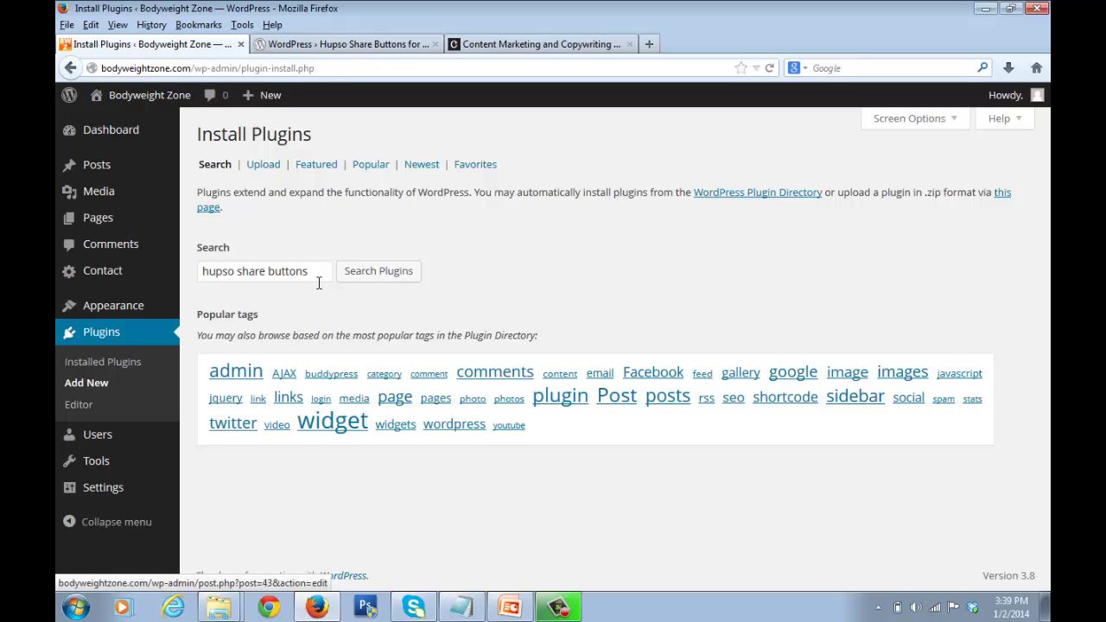
pyautogui.click(382, 281)
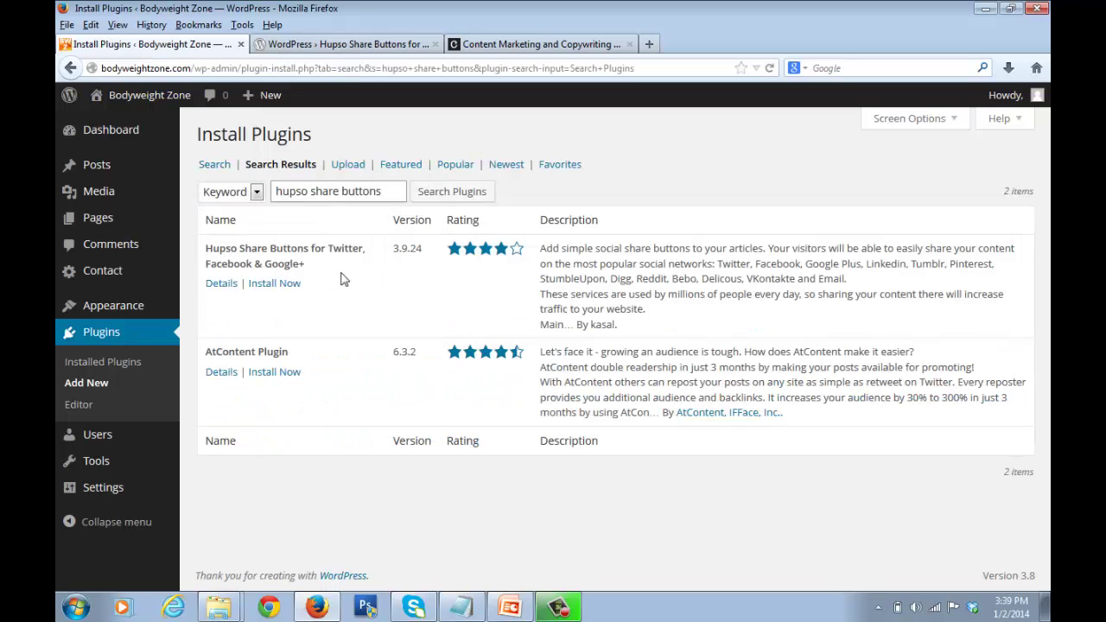
# Install and activate the Hupso Share Buttons for Twitter, Facebook & Google+ plugin
pyautogui.click(275, 283)
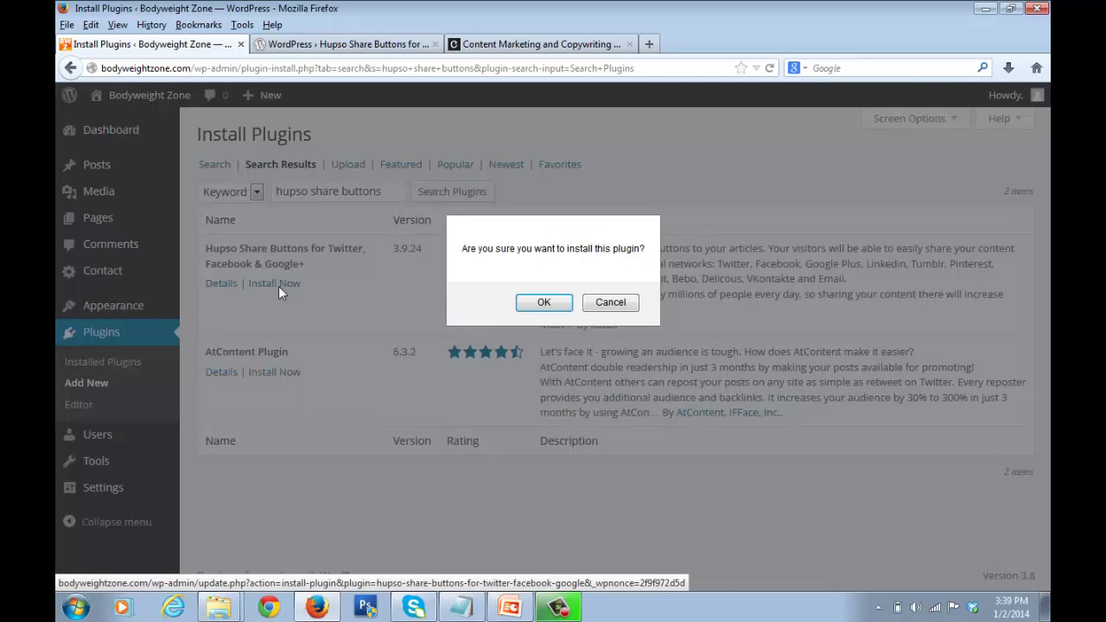
pyautogui.click(543, 303)
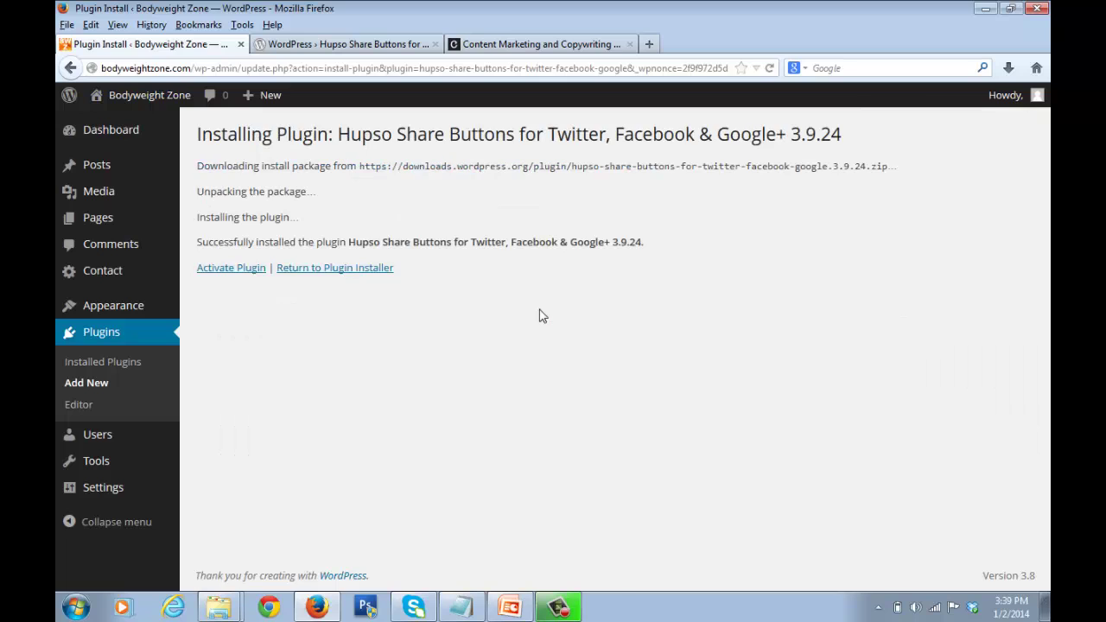
pyautogui.click(240, 266)
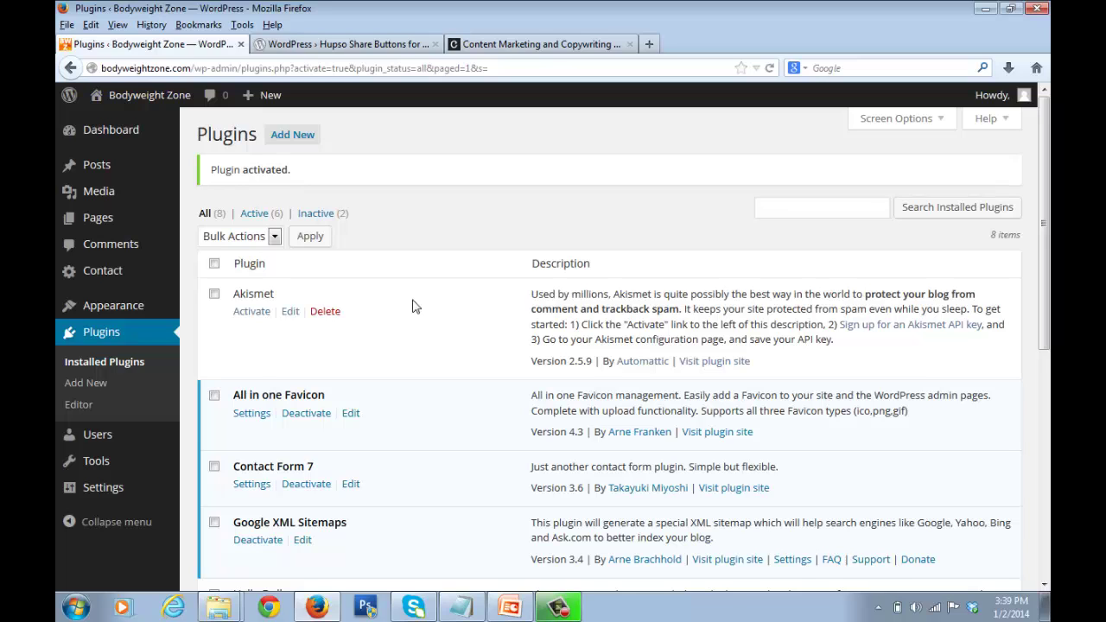
# Search for a new plugin using the second name in the Notepad list, "facebook like box"
pyautogui.click(481, 589)
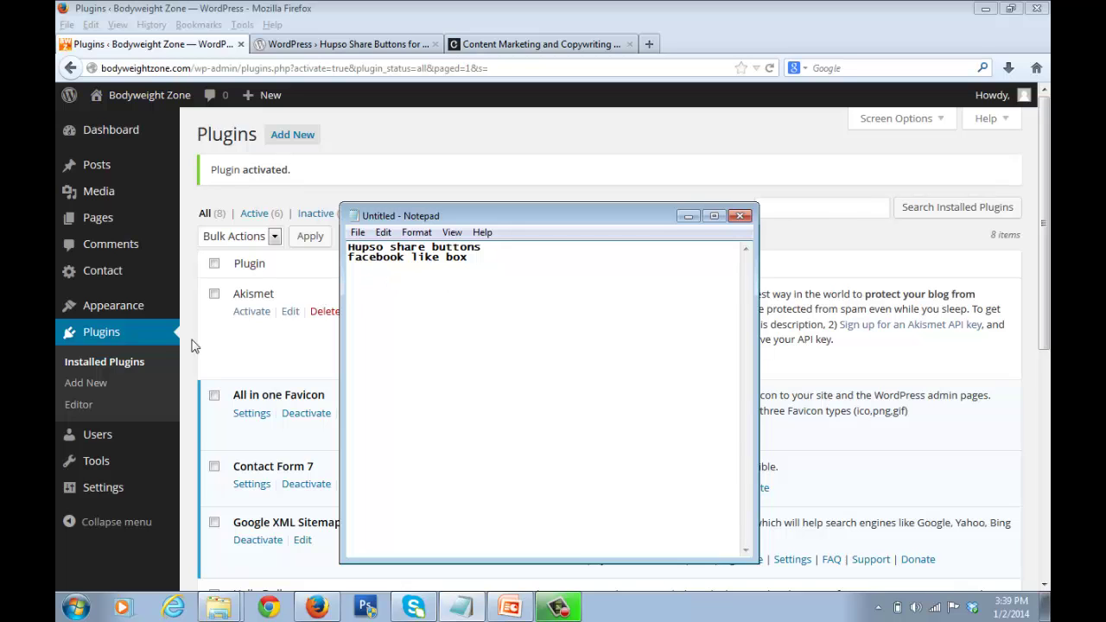
pyautogui.click(111, 383)
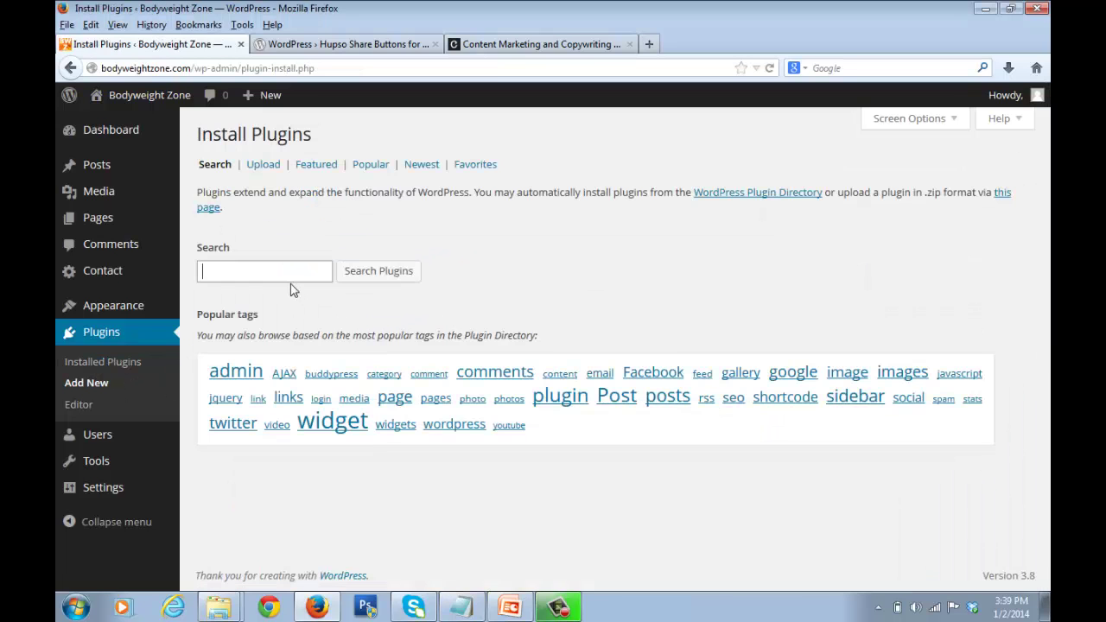
pyautogui.click(295, 279)
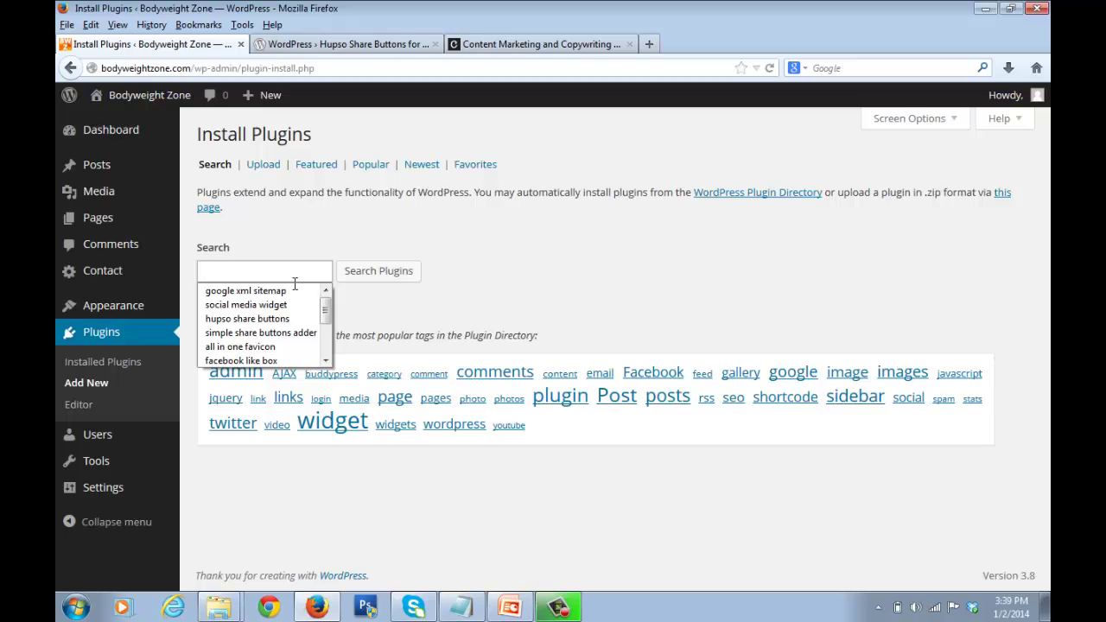
pyautogui.write('faec')
pyautogui.press('BackSpace')
pyautogui.press('BackSpace')
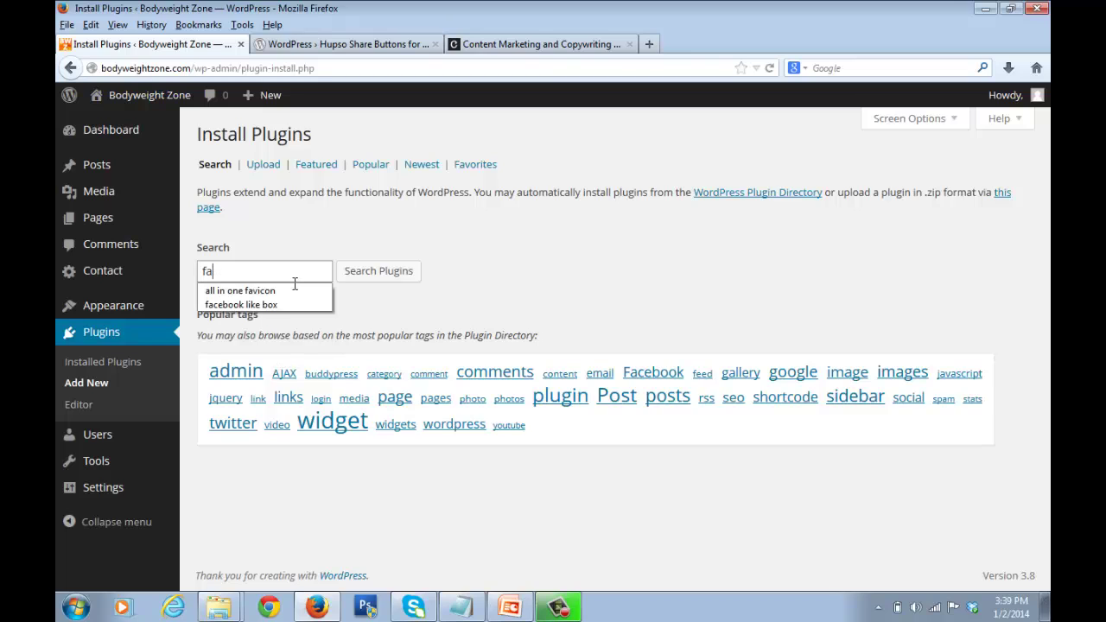
pyautogui.write('cebook like box')
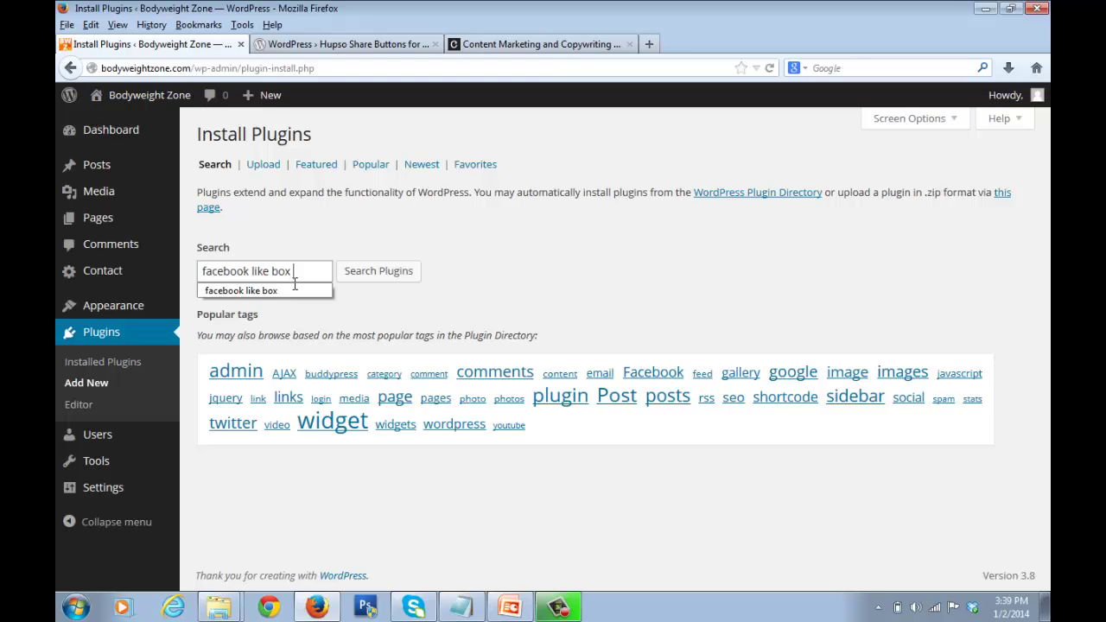
pyautogui.click(388, 277)
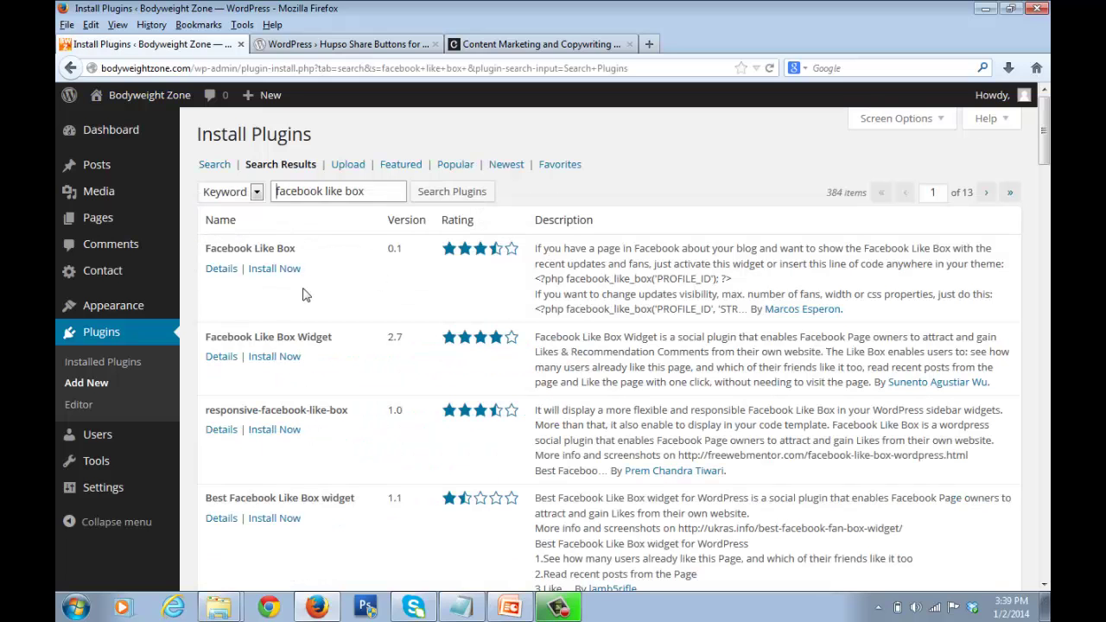
# Install the Facebook Like Box plugin, version 0.1, and activate it
pyautogui.click(275, 269)
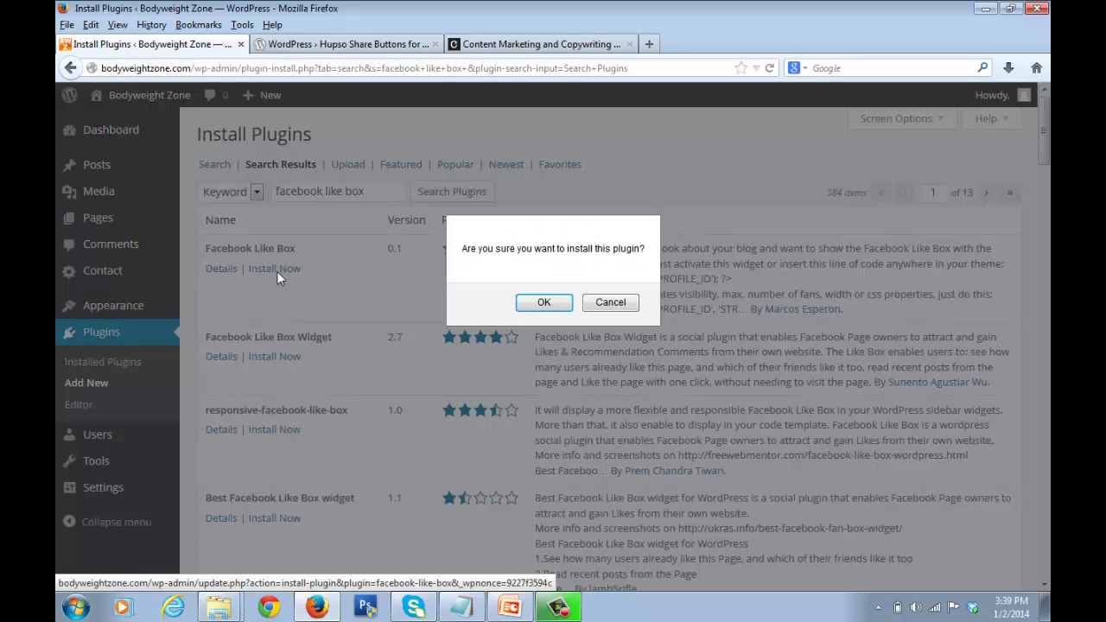
pyautogui.click(544, 302)
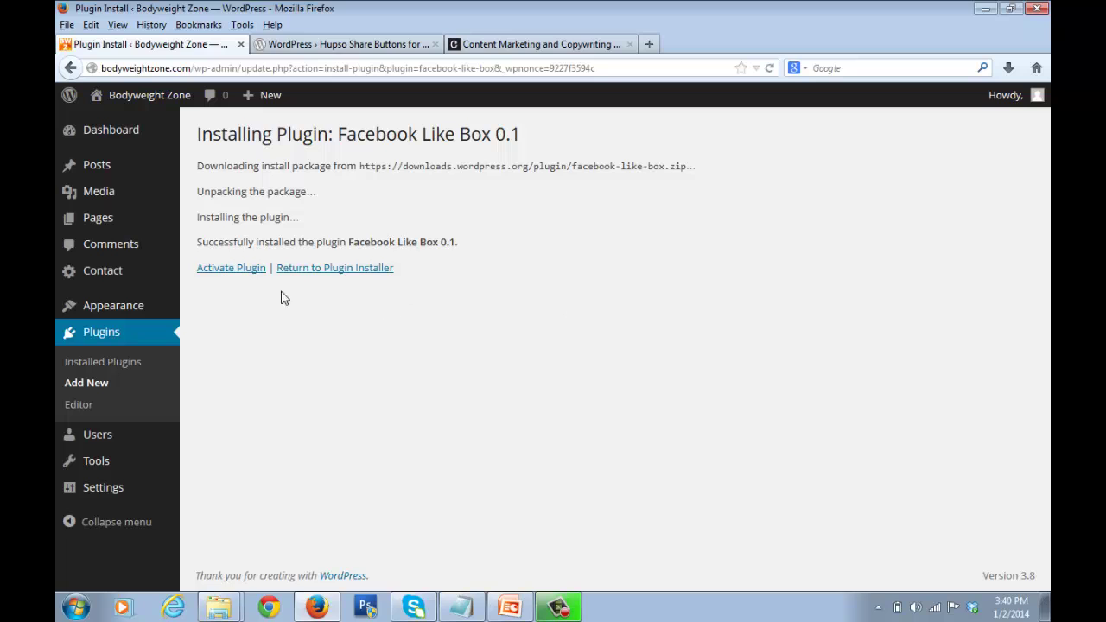
pyautogui.click(241, 273)
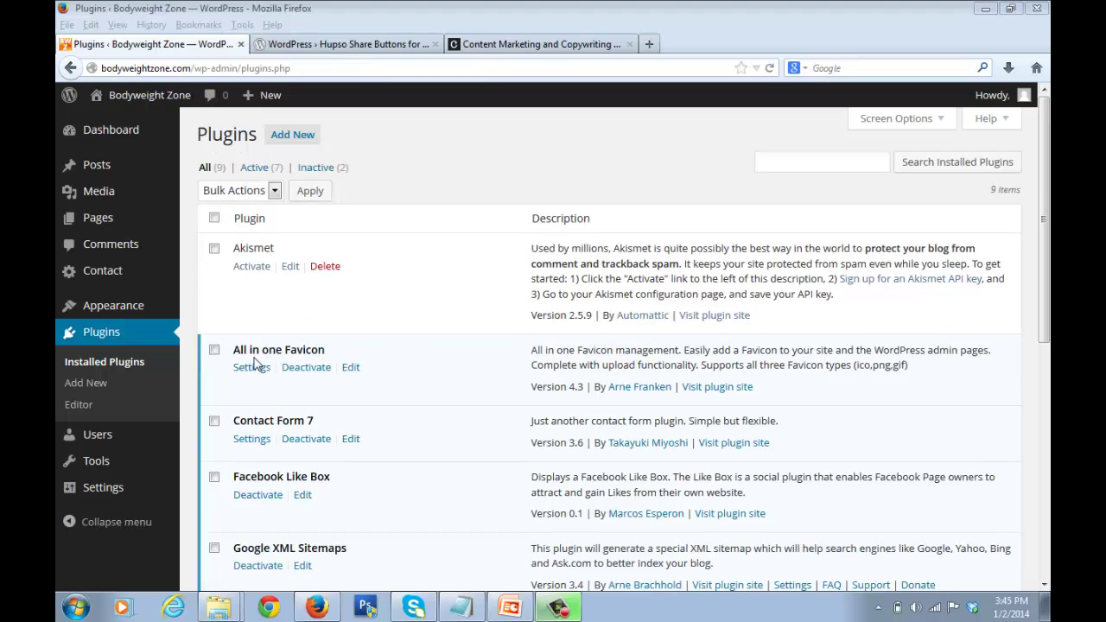
# Open the Hupso Share Buttons settings and set the button type to Counters
pyautogui.moveTo(143, 489)
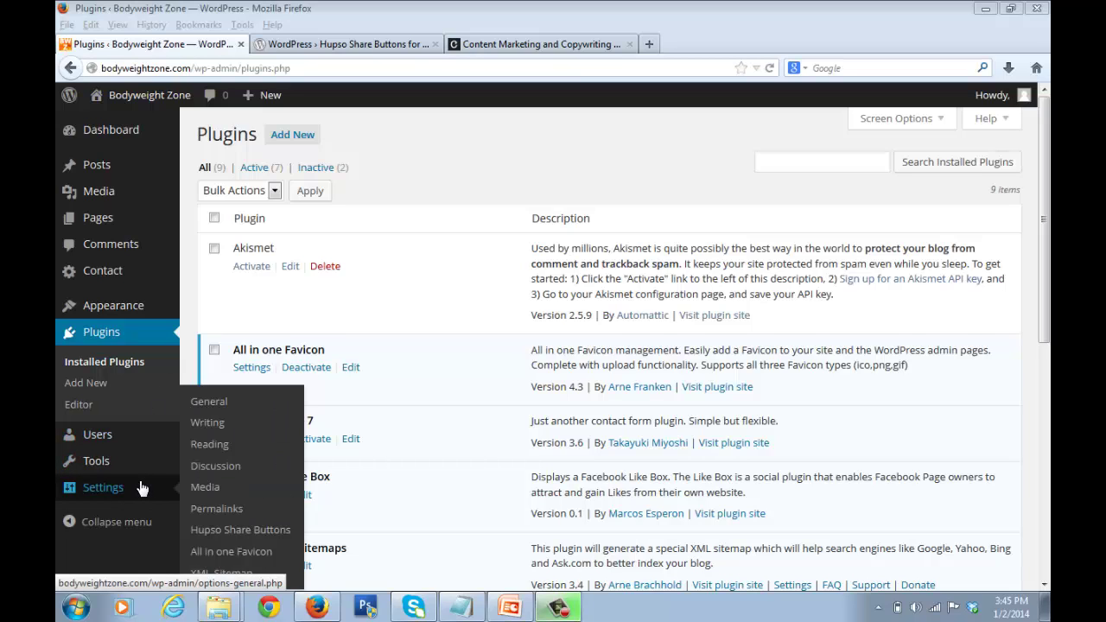
pyautogui.click(246, 531)
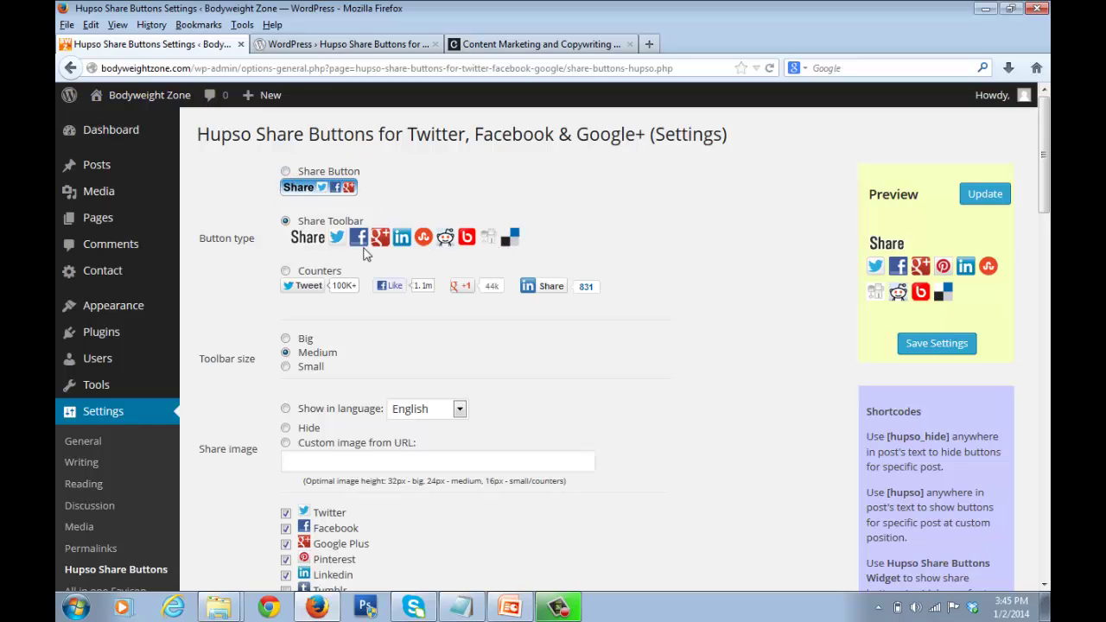
pyautogui.click(286, 271)
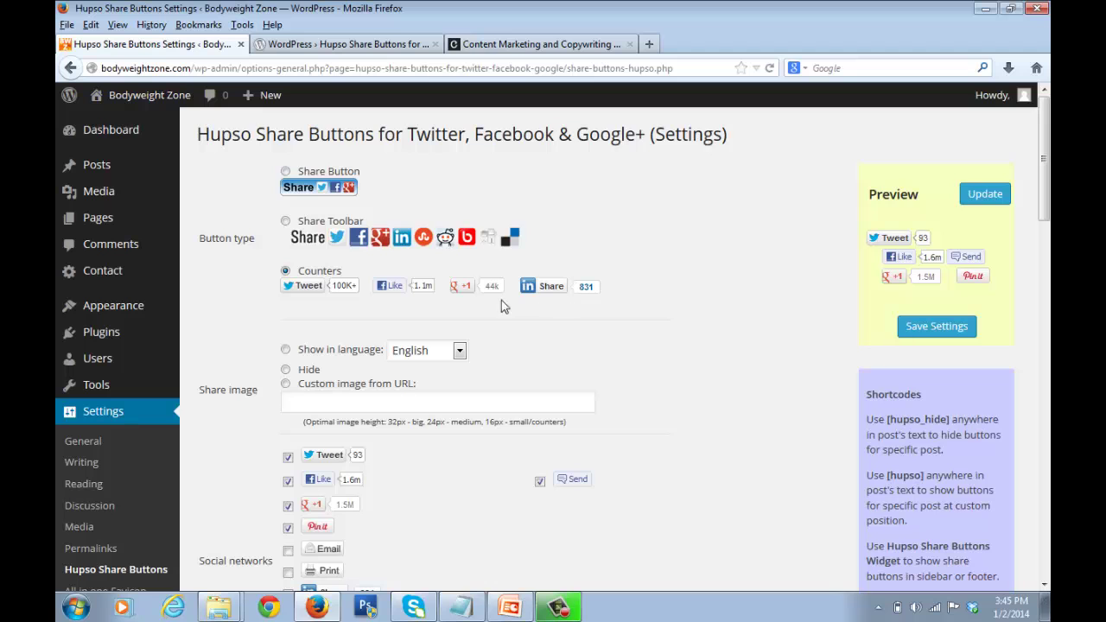
# Set the share buttons' position to Above the post
pyautogui.scroll(-2, 446, 329)
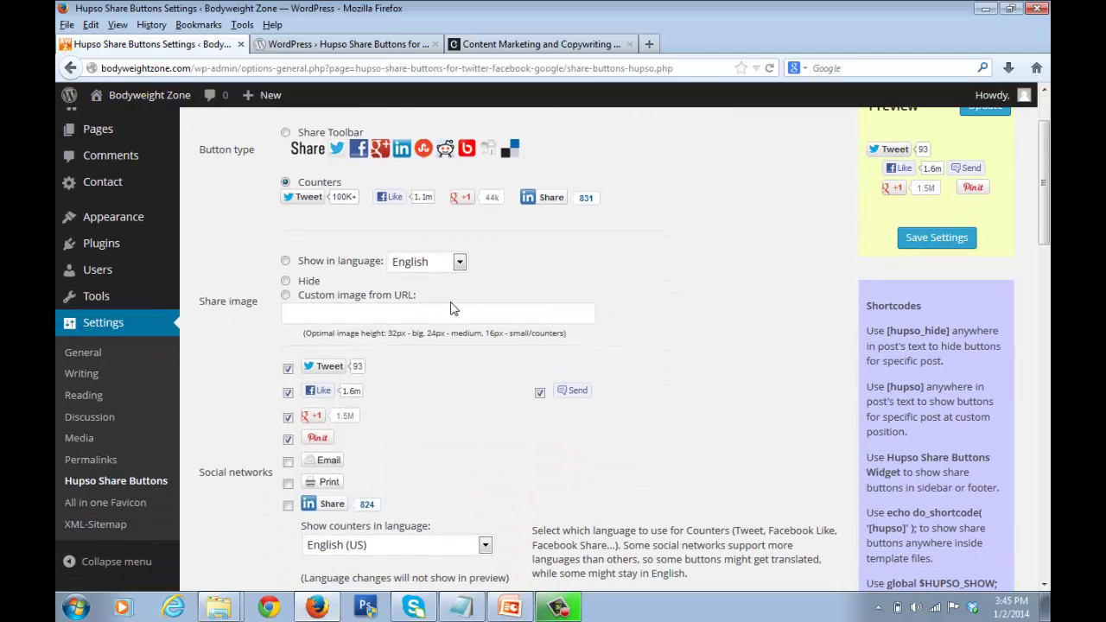
pyautogui.scroll(-2, 451, 311)
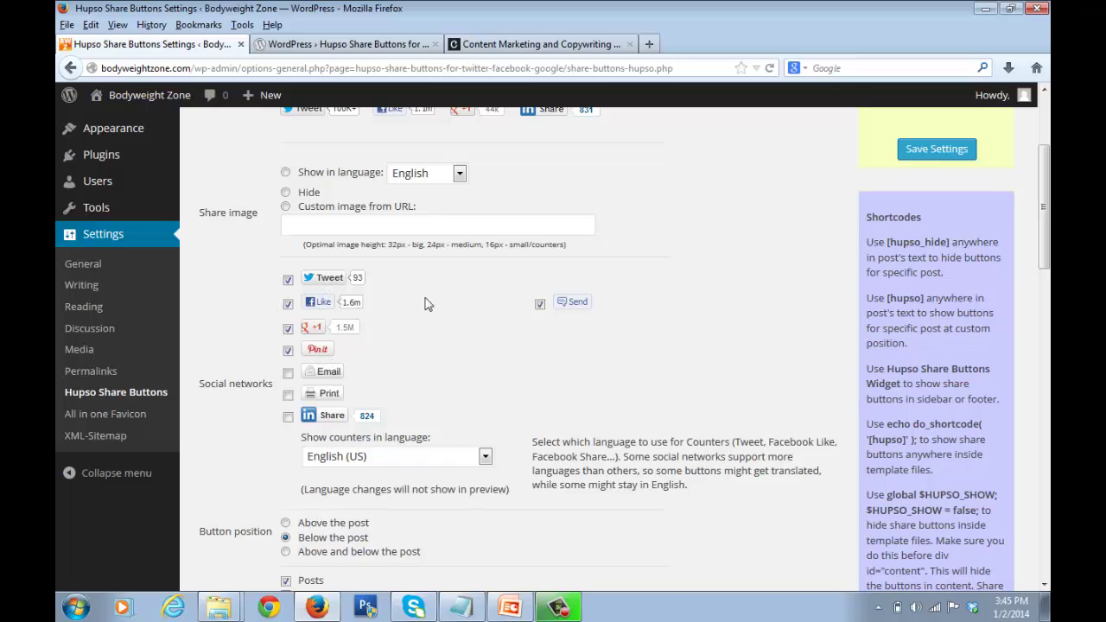
pyautogui.scroll(-4, 335, 402)
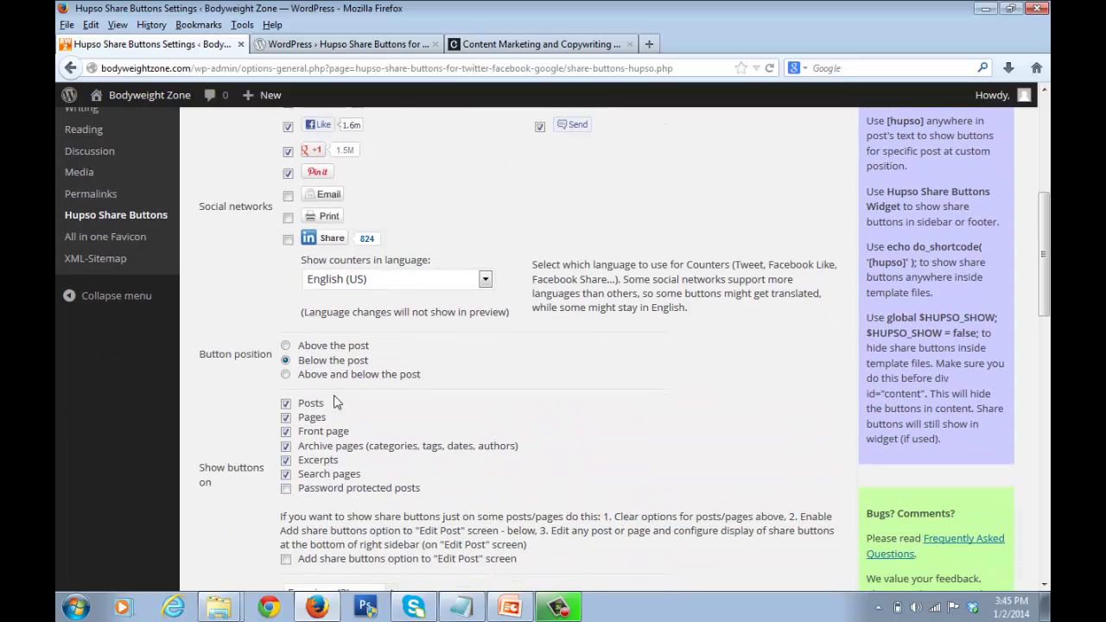
pyautogui.scroll(-4, 416, 348)
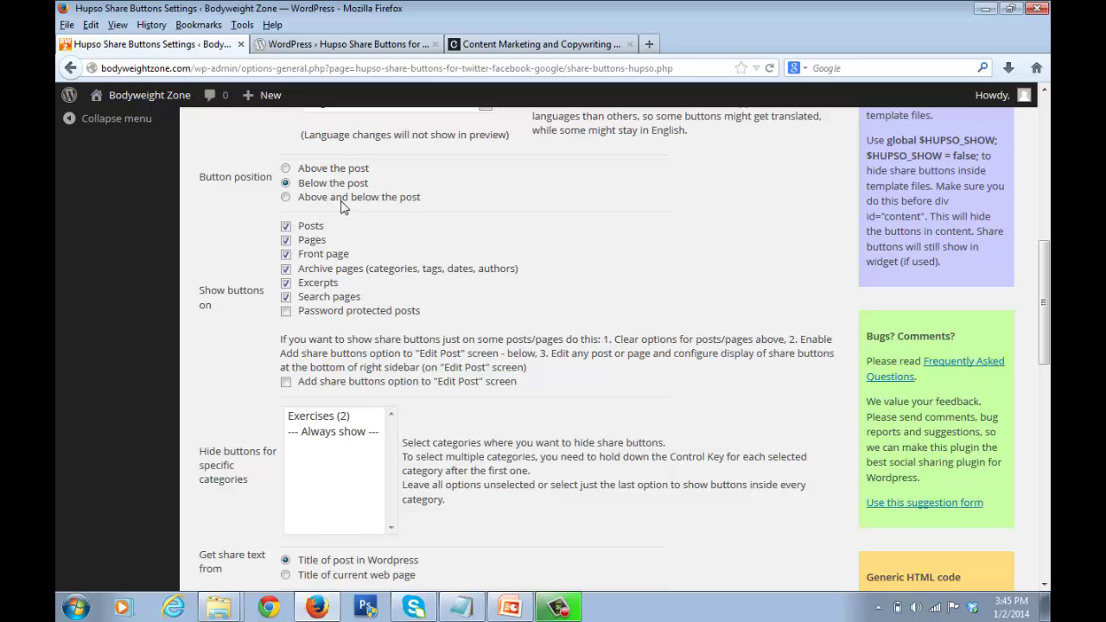
pyautogui.click(288, 170)
# Review the remaining Hupso display options and save the plugin's settings
pyautogui.scroll(-2, 285, 276)
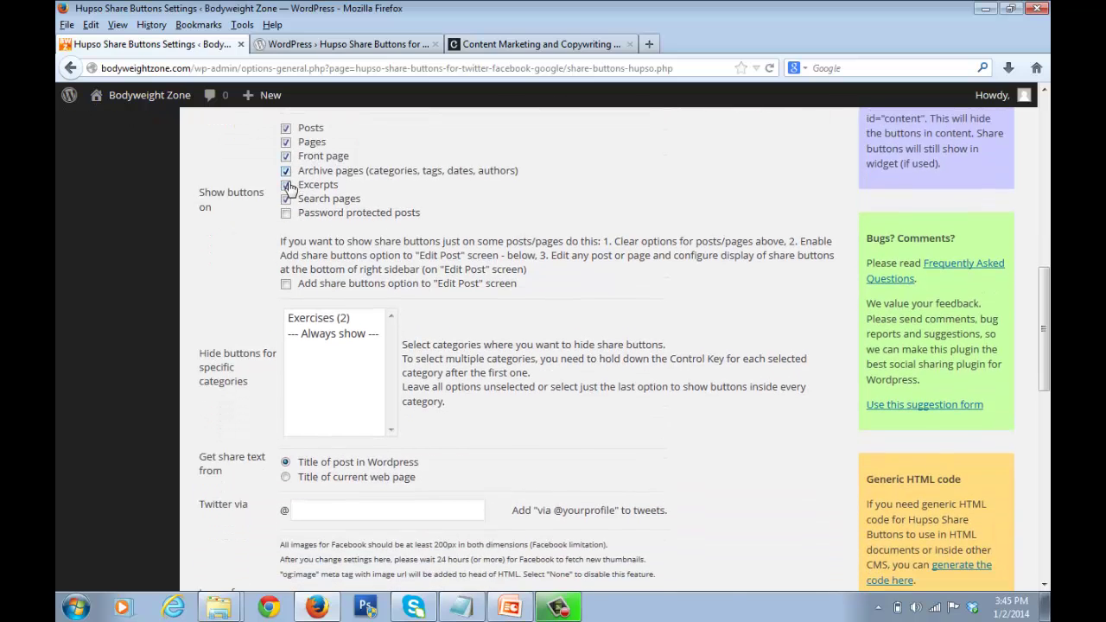
pyautogui.scroll(2, 263, 178)
pyautogui.scroll(-6, 380, 285)
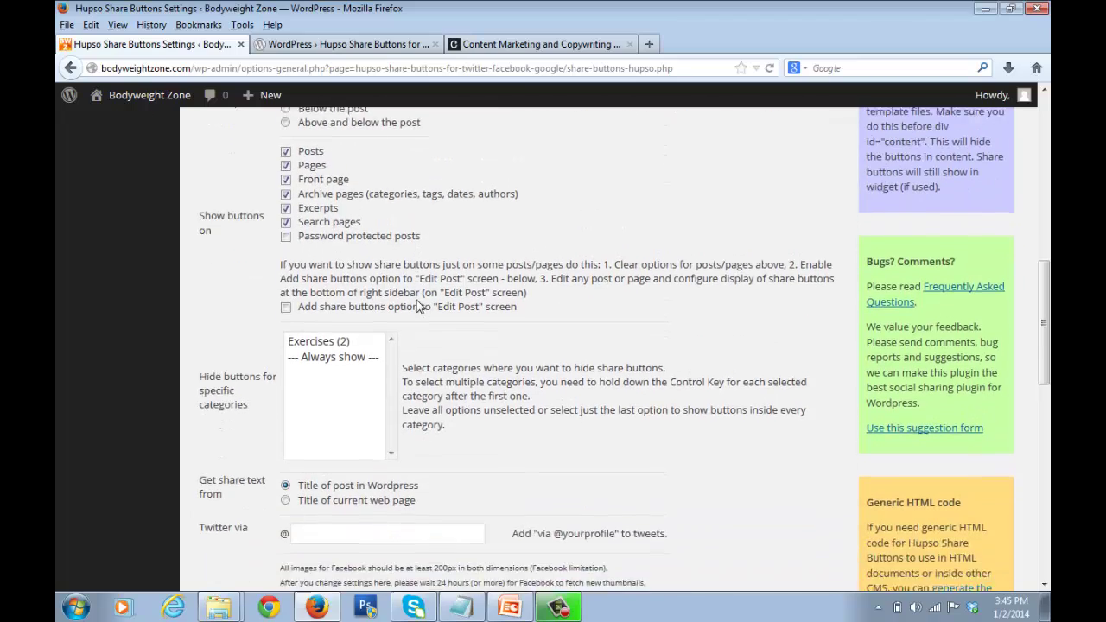
pyautogui.scroll(-14, 359, 197)
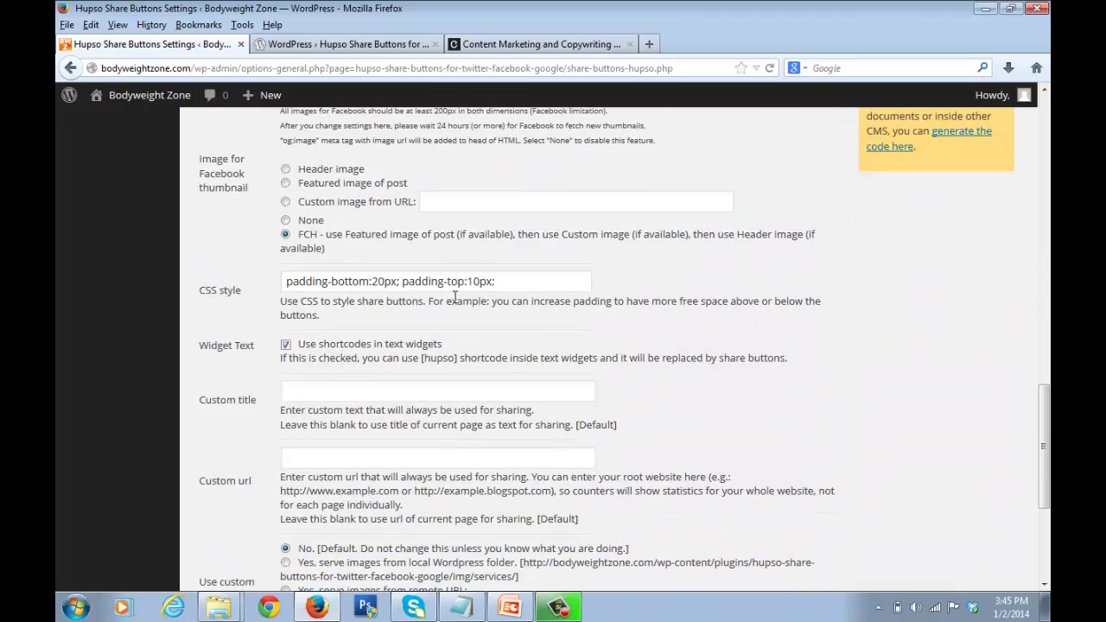
pyautogui.click(253, 451)
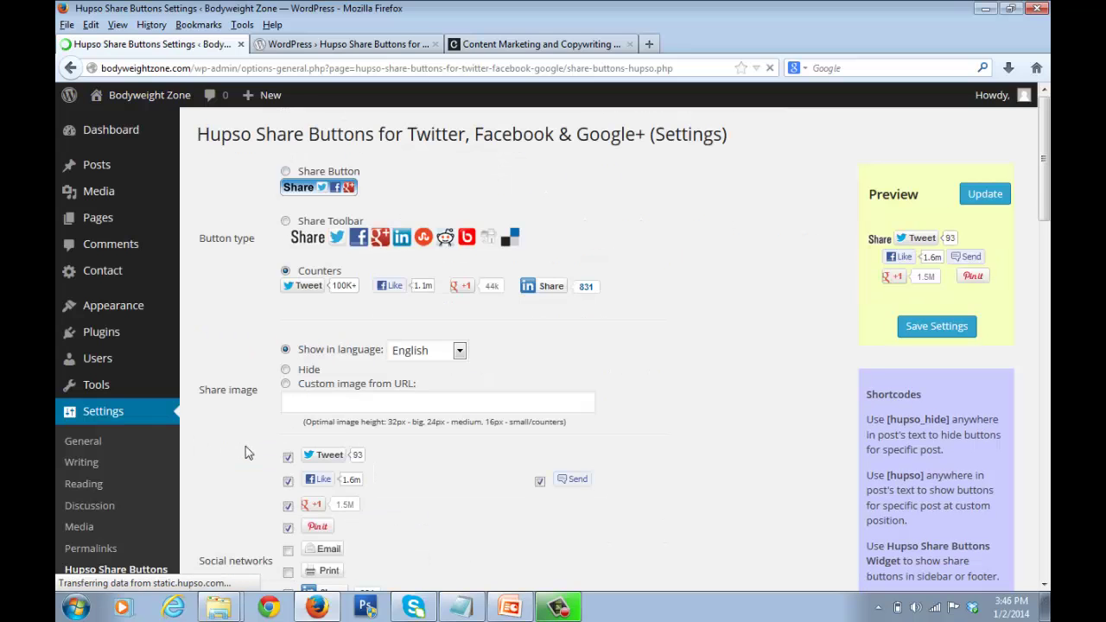
# Visit the live site and check the share buttons above the latest post
pyautogui.moveTo(161, 103)
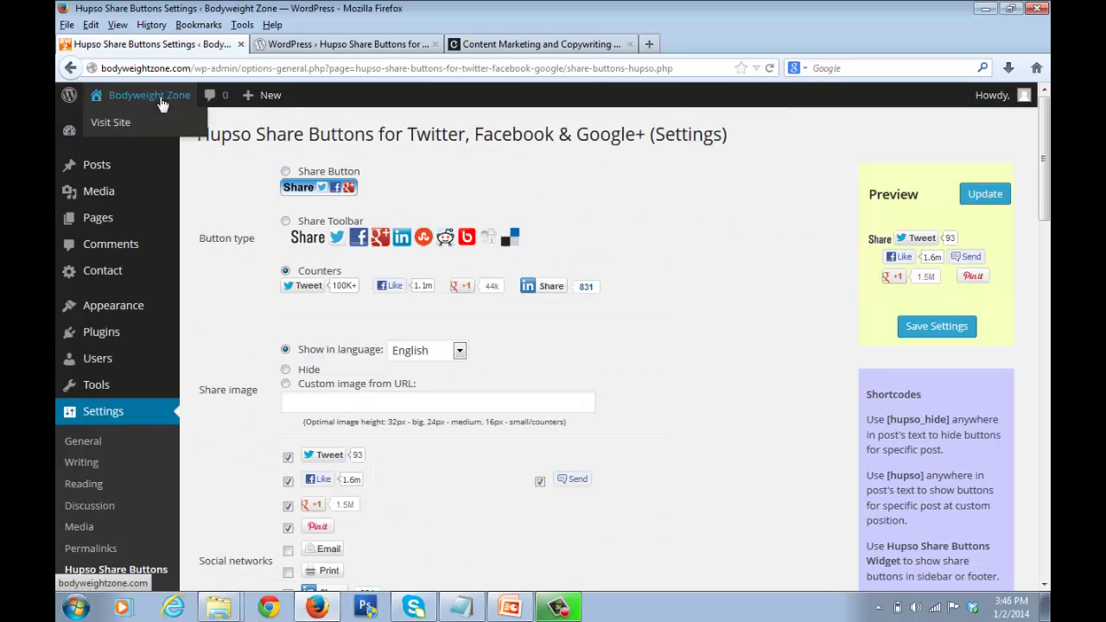
pyautogui.click(156, 129)
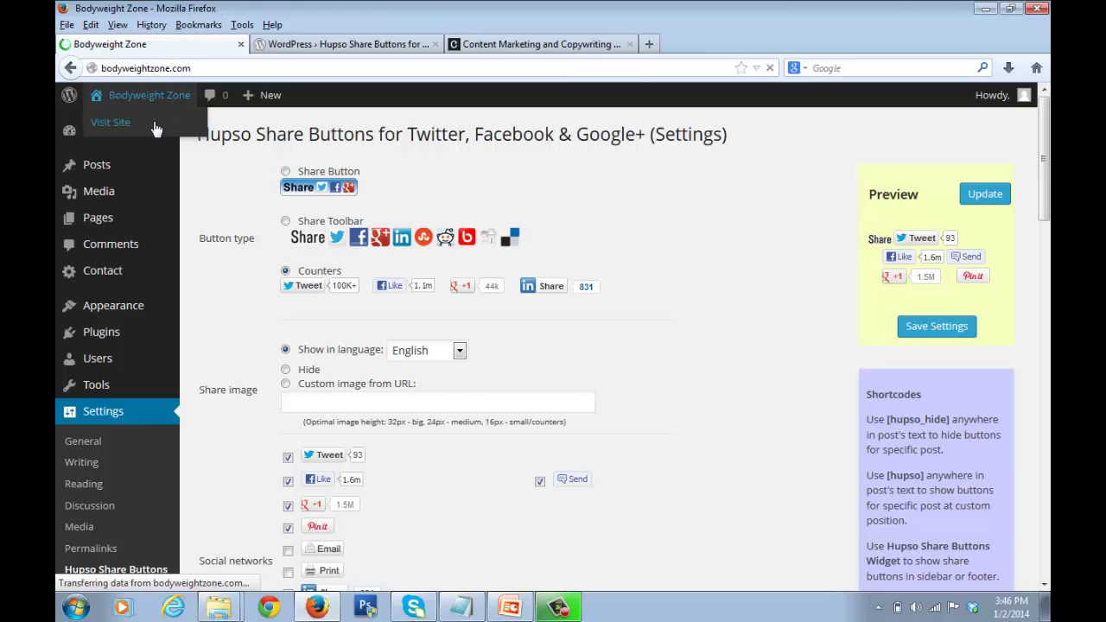
pyautogui.scroll(-3, 346, 272)
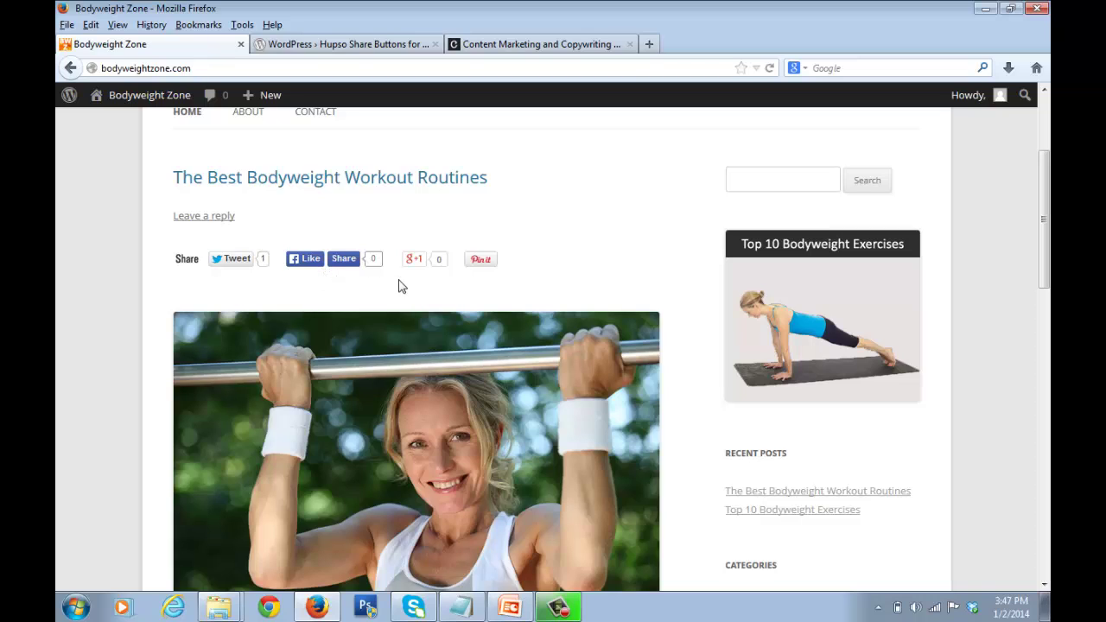
# Return to the site's admin dashboard and open the Widgets page
pyautogui.moveTo(158, 102)
pyautogui.click(149, 127)
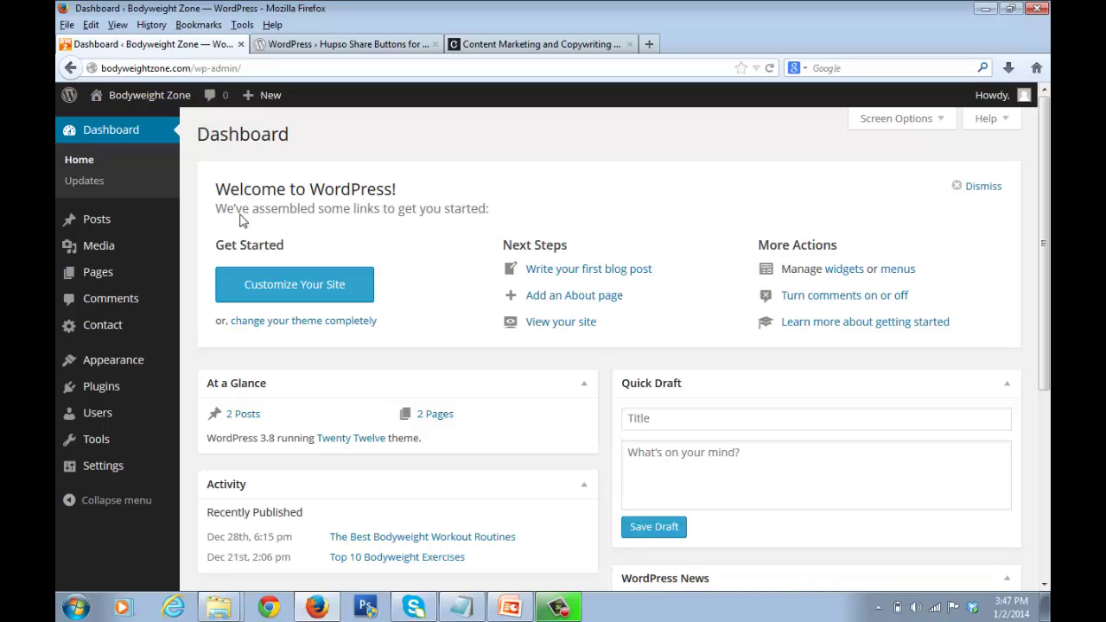
pyautogui.moveTo(147, 467)
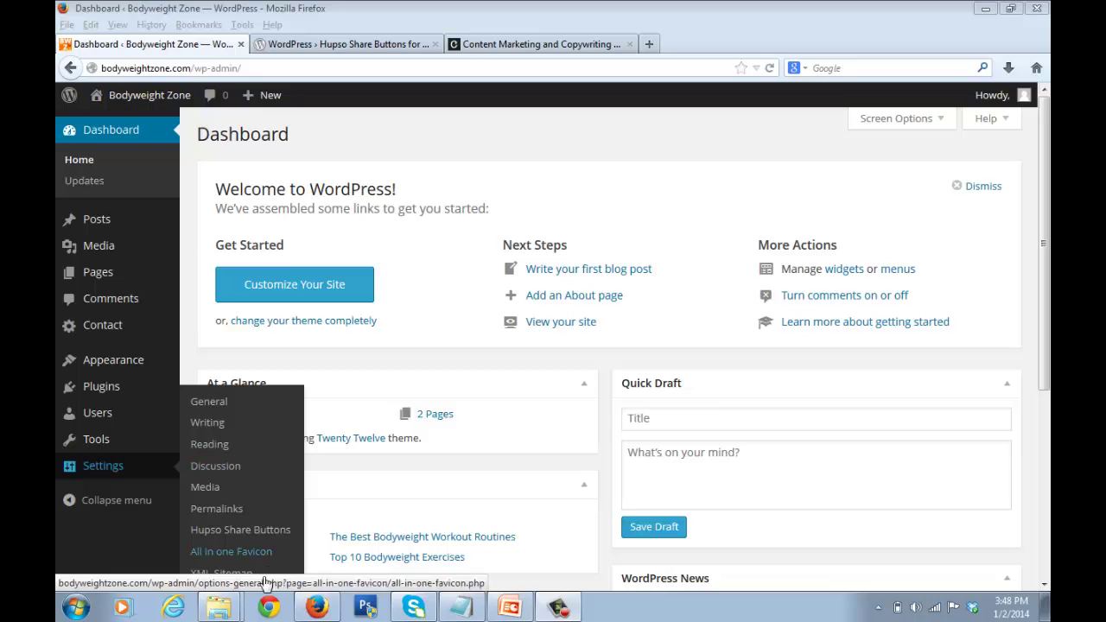
pyautogui.moveTo(82, 389)
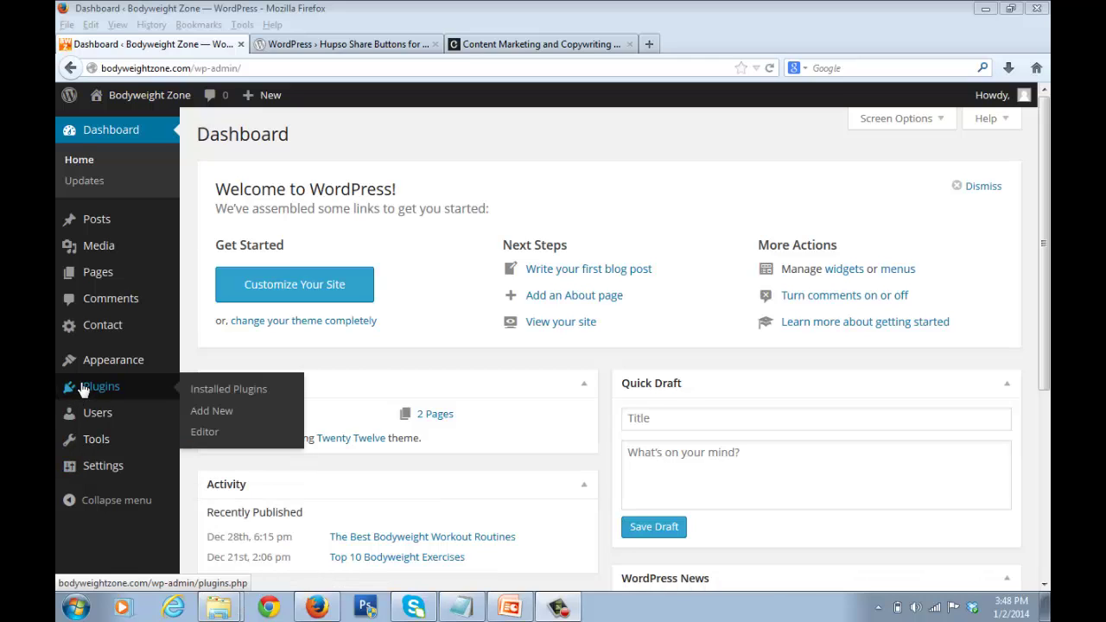
pyautogui.moveTo(113, 363)
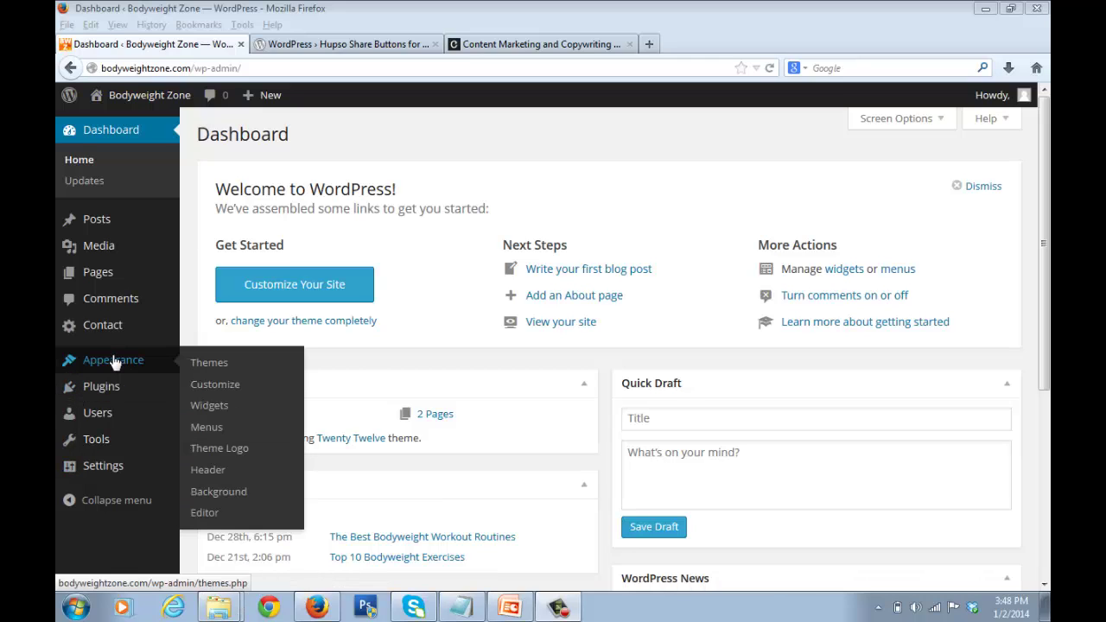
pyautogui.click(222, 407)
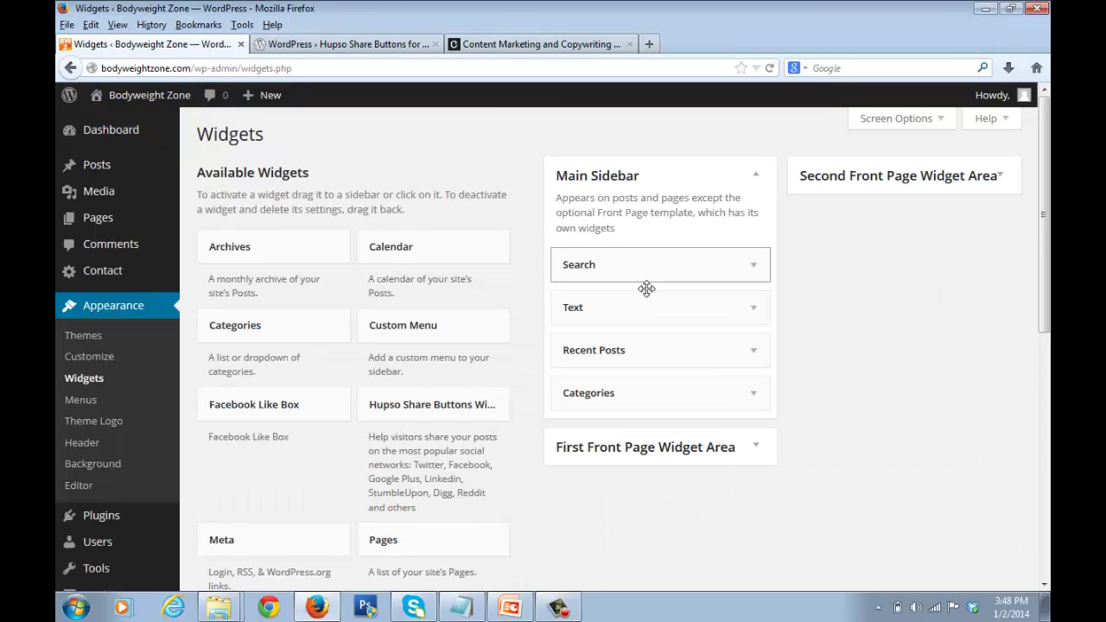
# Add the Facebook Like Box widget to the Main Sidebar between Text and Recent Posts, and review its options
pyautogui.scroll(-2, 510, 228)
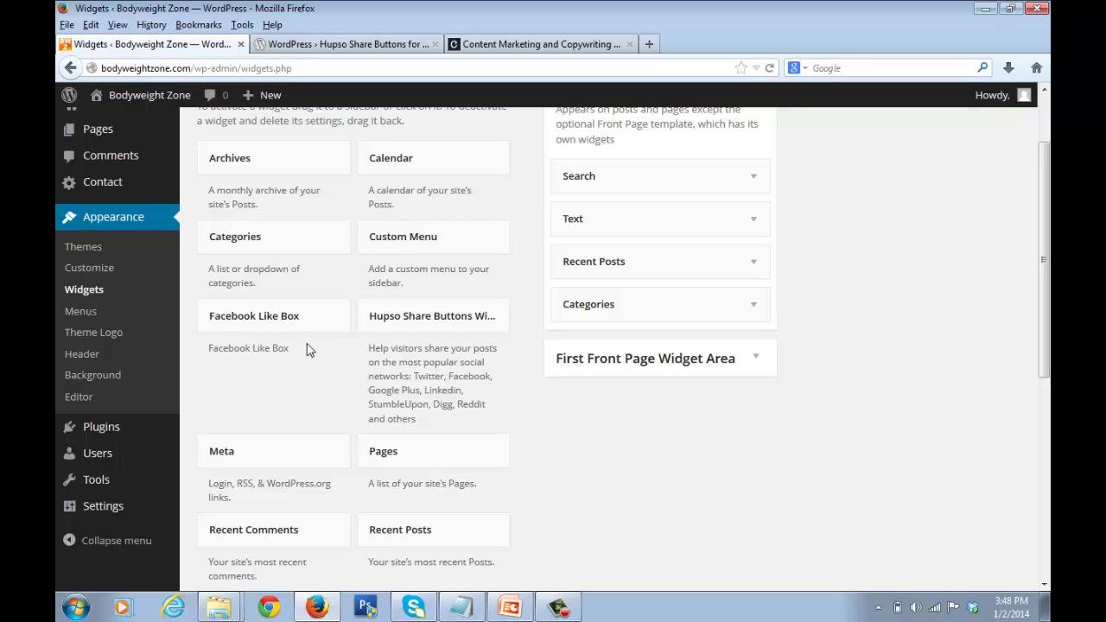
pyautogui.scroll(1, 318, 353)
pyautogui.scroll(2, 318, 354)
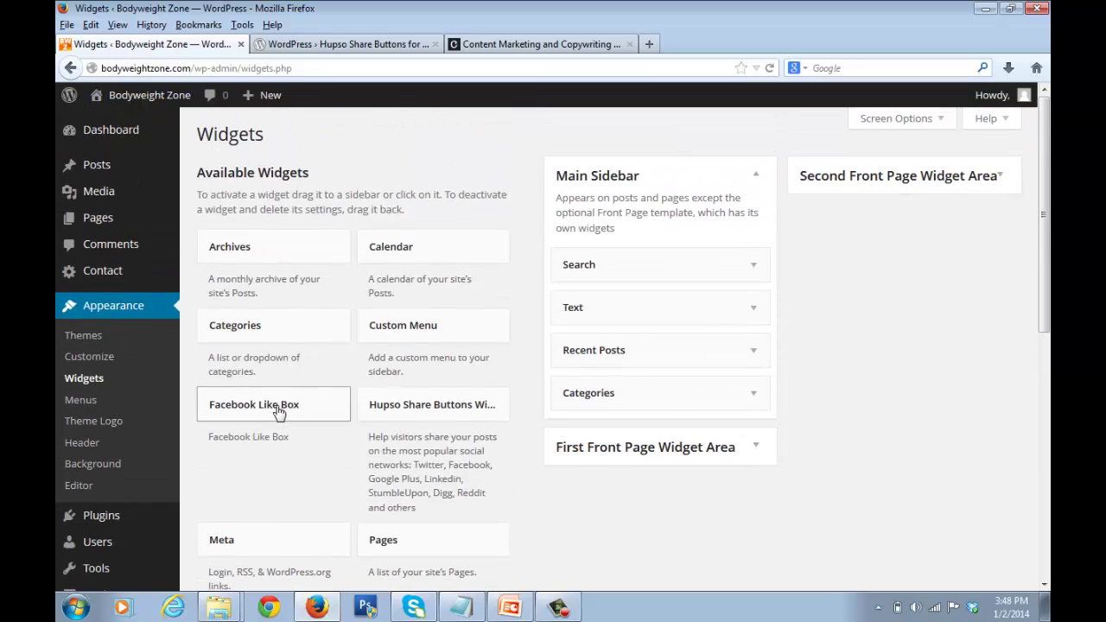
pyautogui.moveTo(279, 413); pyautogui.dragTo(636, 359)
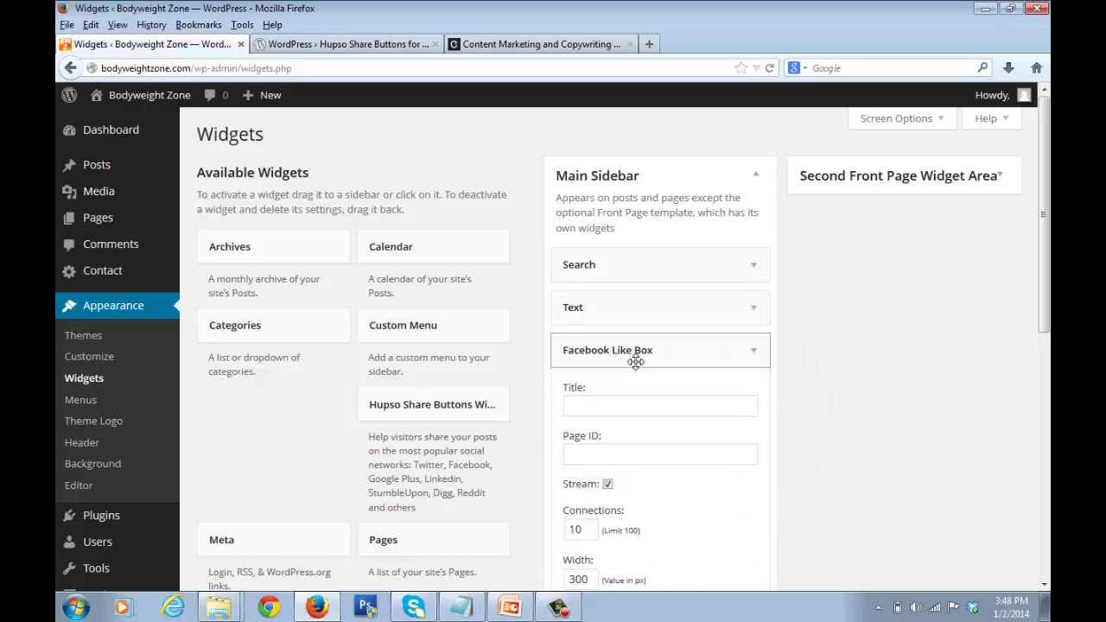
pyautogui.scroll(-5, 783, 366)
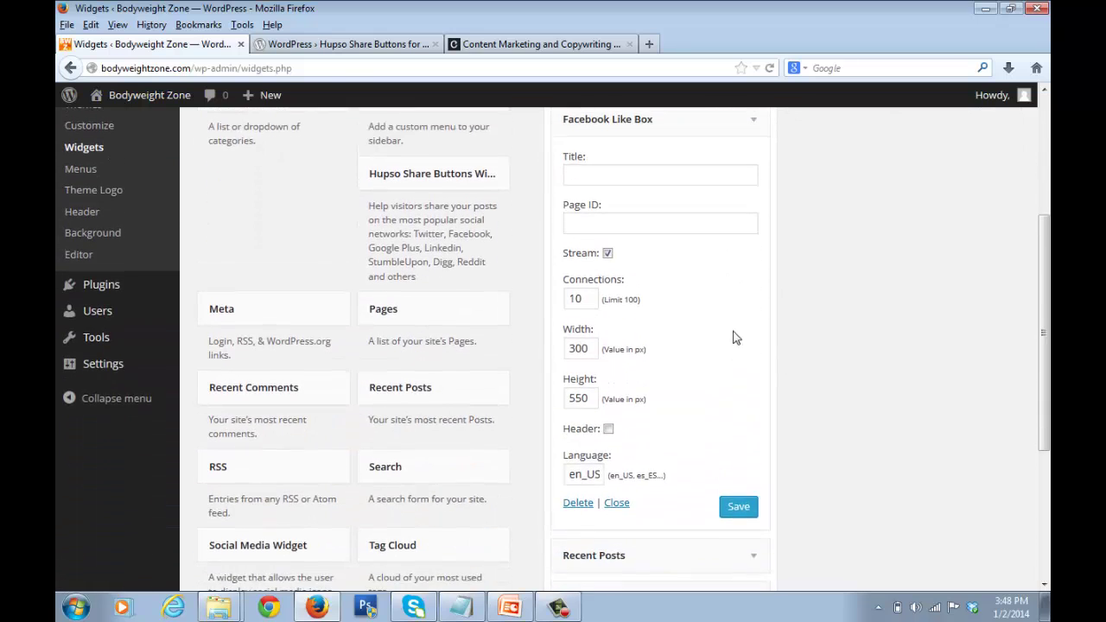
pyautogui.scroll(1, 733, 338)
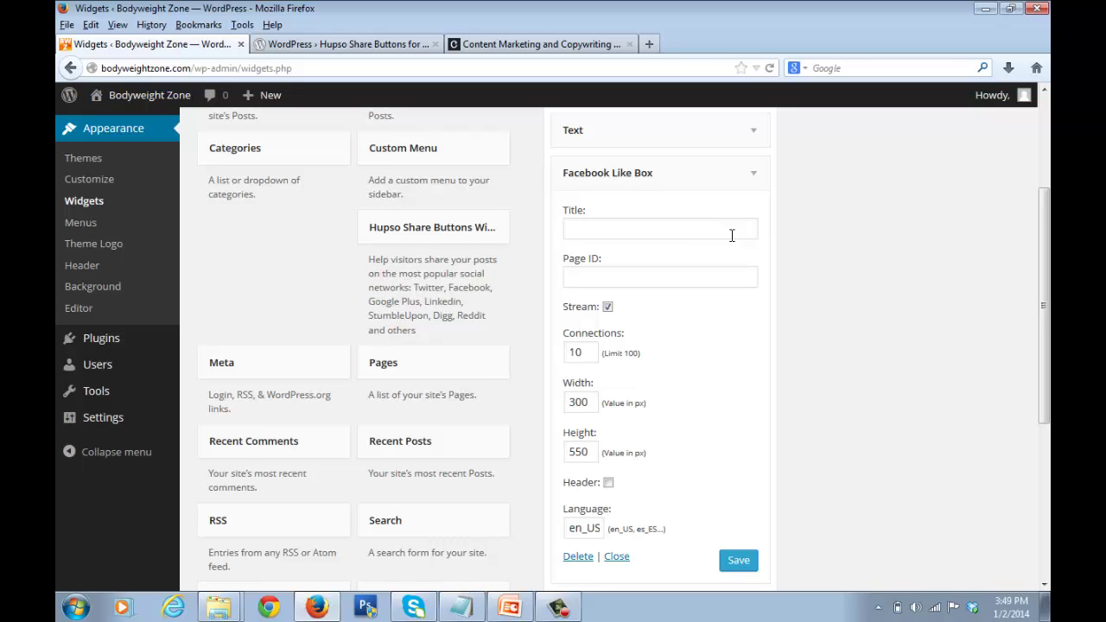
pyautogui.scroll(-4, 731, 235)
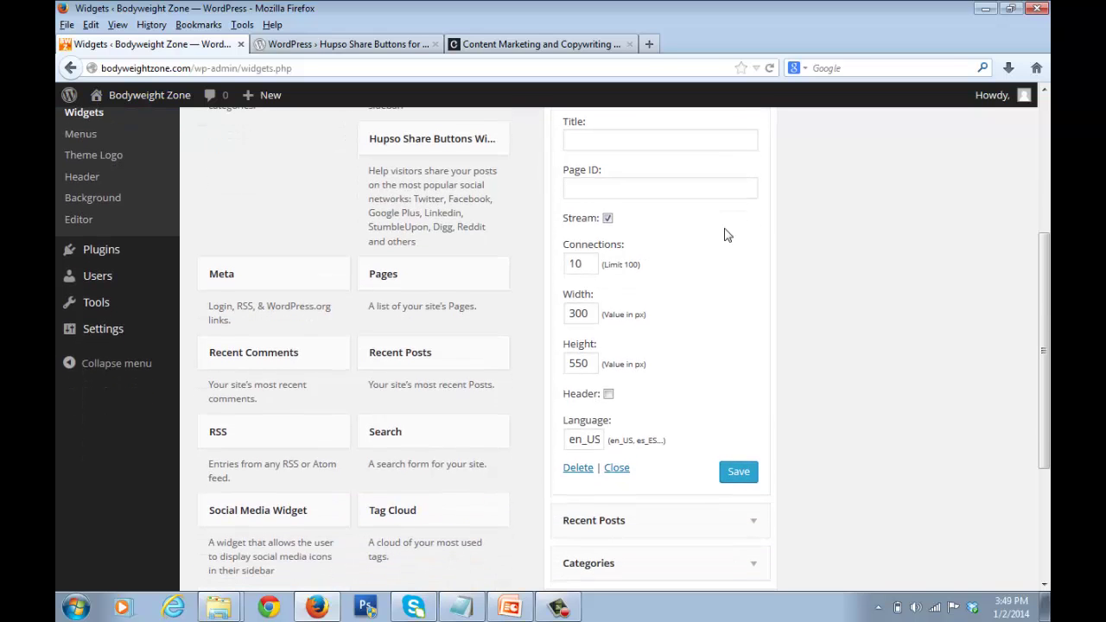
pyautogui.scroll(4, 726, 235)
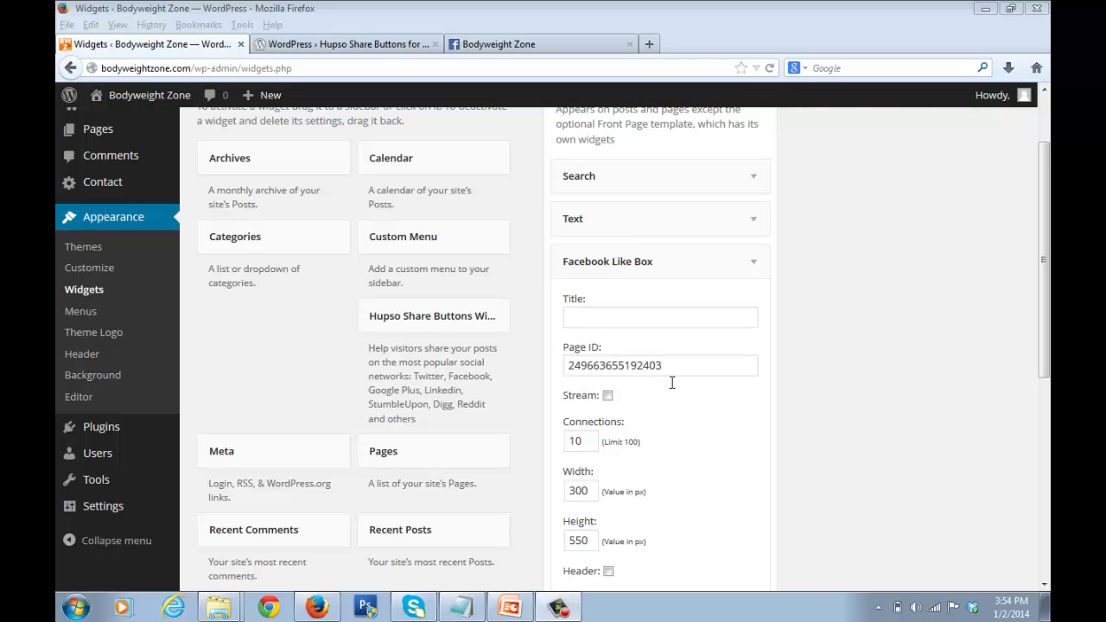
# Switch to the Bodyweight Zone Facebook page and open its page info for updating
pyautogui.click(520, 43)
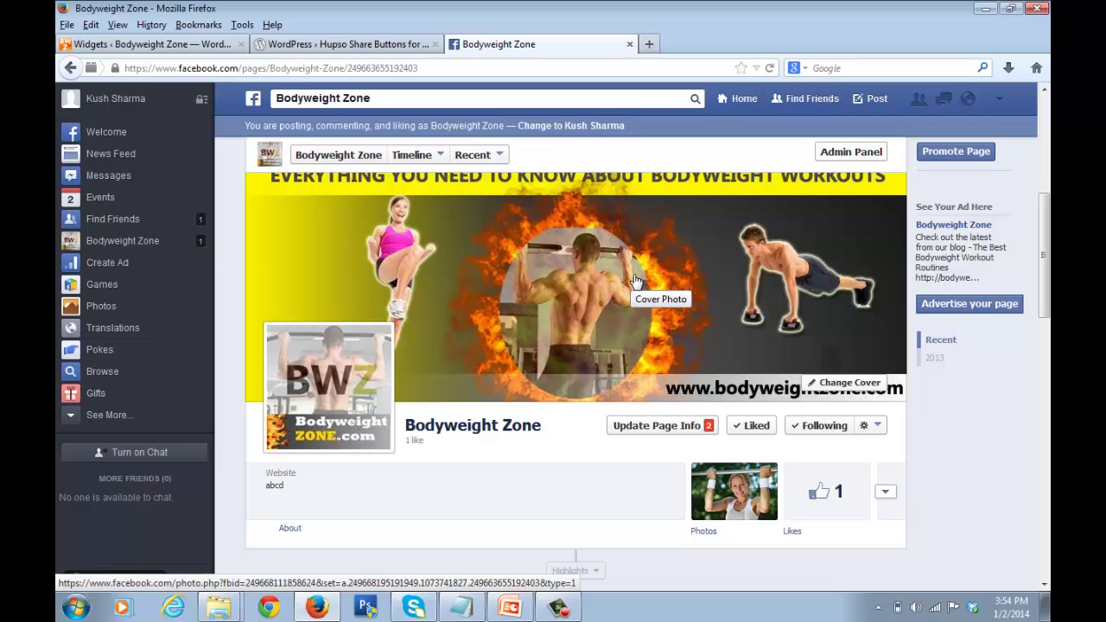
pyautogui.scroll(1, 719, 286)
pyautogui.scroll(6, 717, 286)
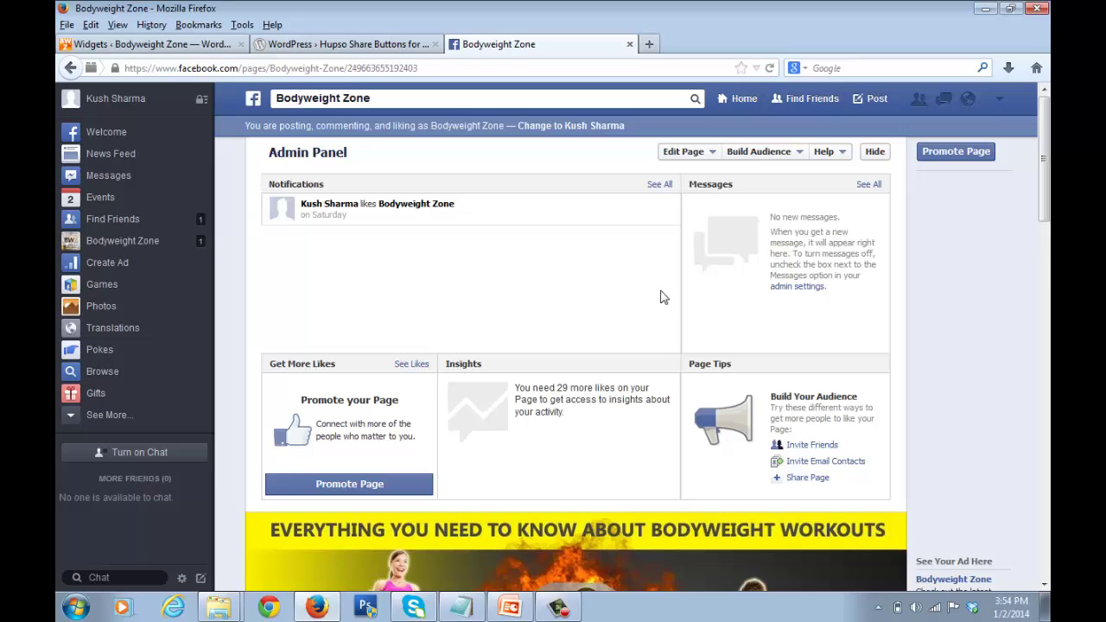
pyautogui.click(712, 154)
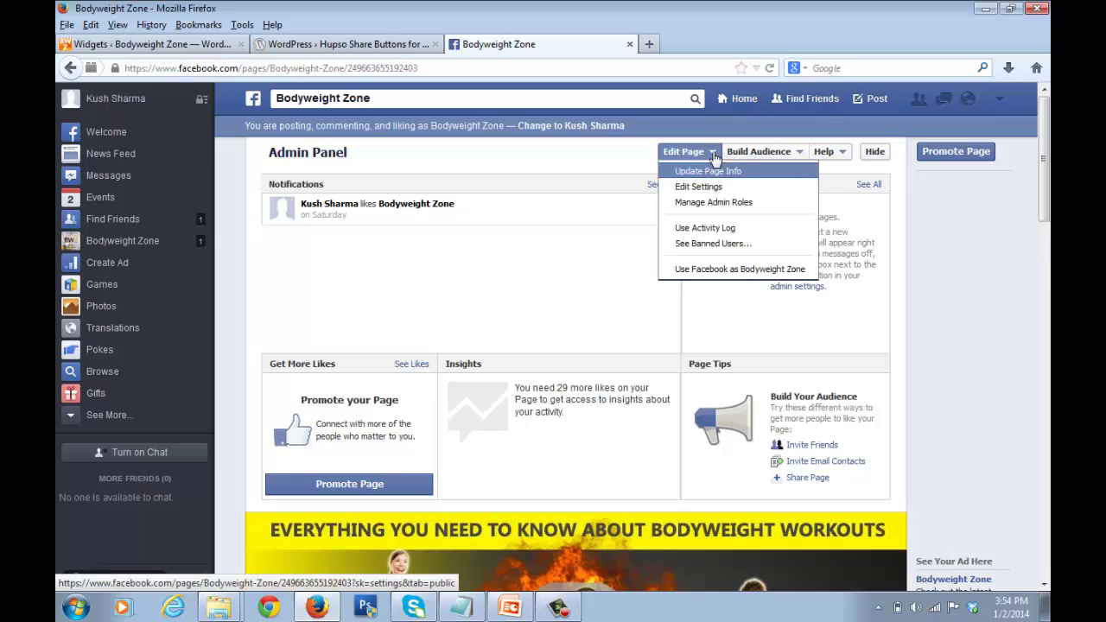
pyautogui.click(704, 174)
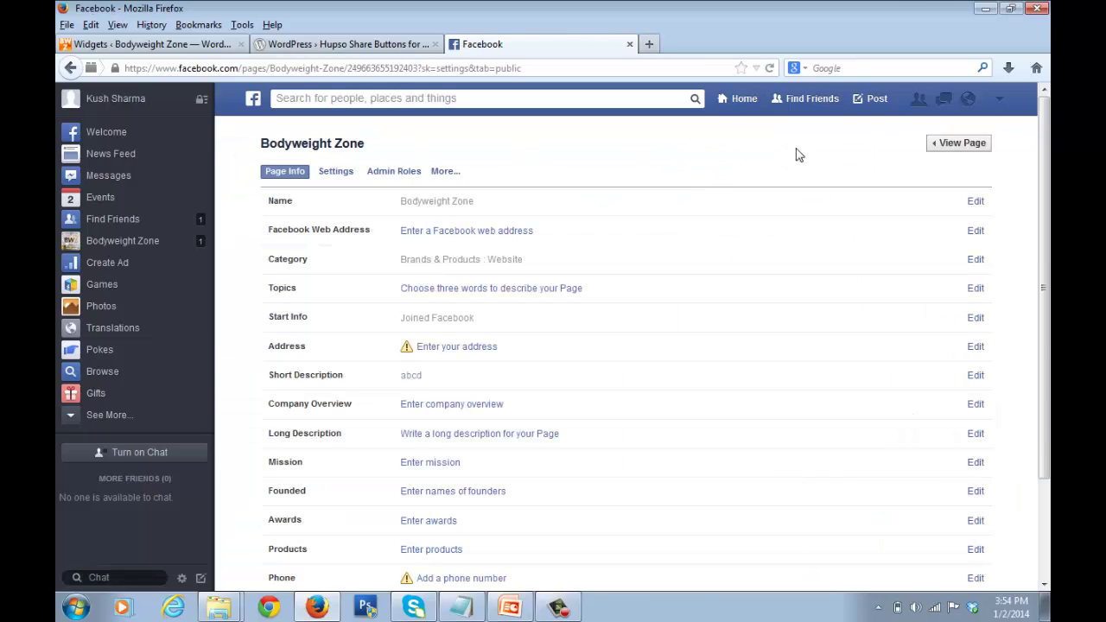
# Copy the Facebook Page ID from the end of the page info list
pyautogui.scroll(-3, 799, 155)
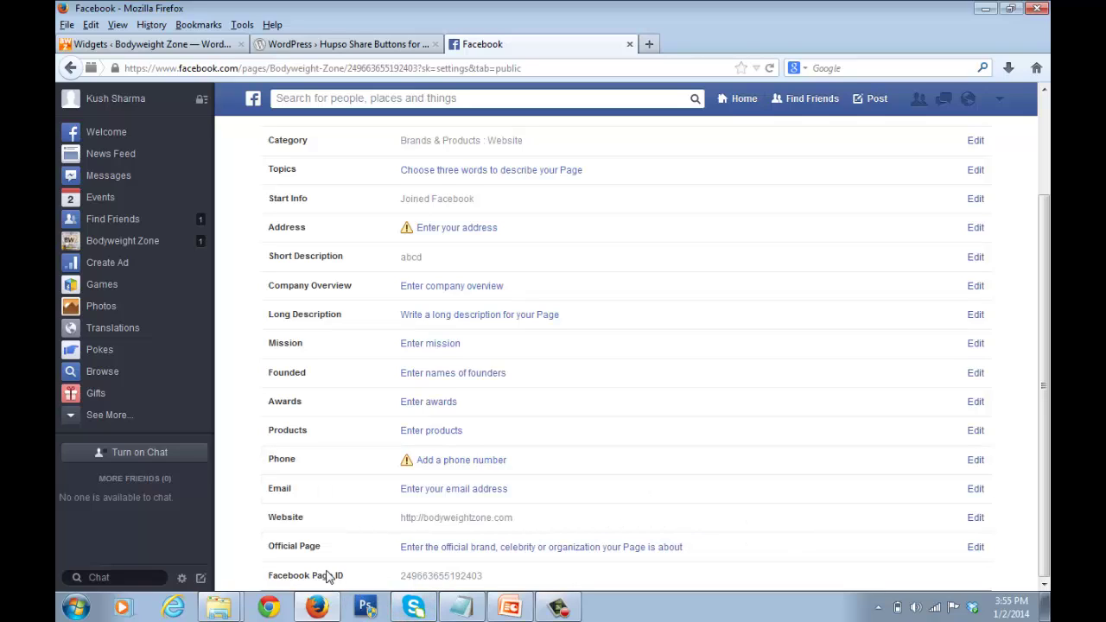
pyautogui.moveTo(487, 577); pyautogui.dragTo(413, 586)
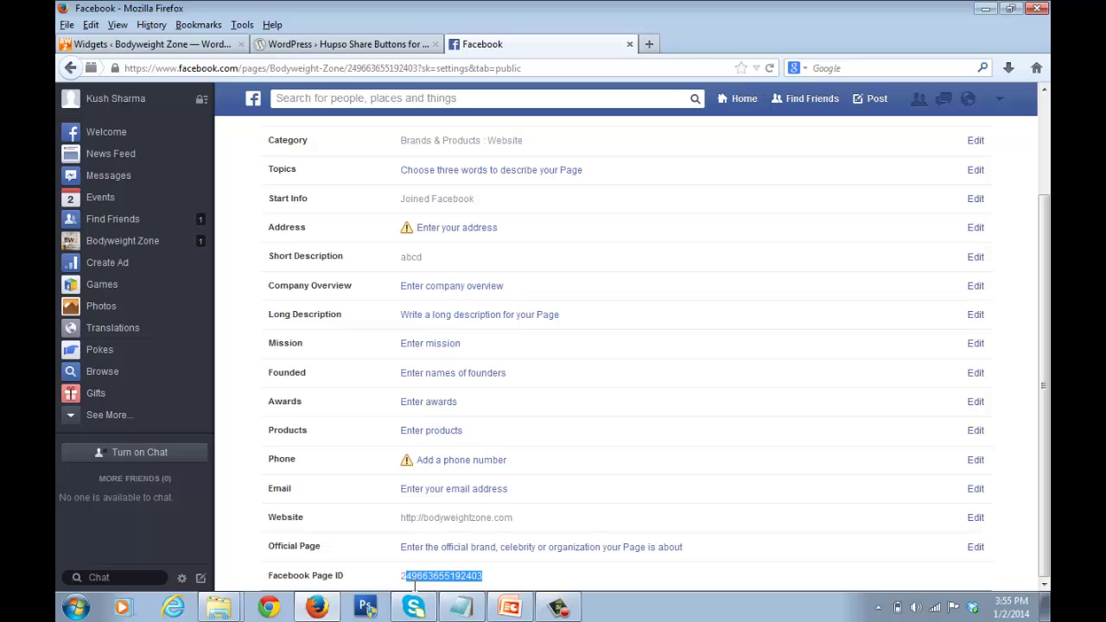
pyautogui.rightClick(411, 581)
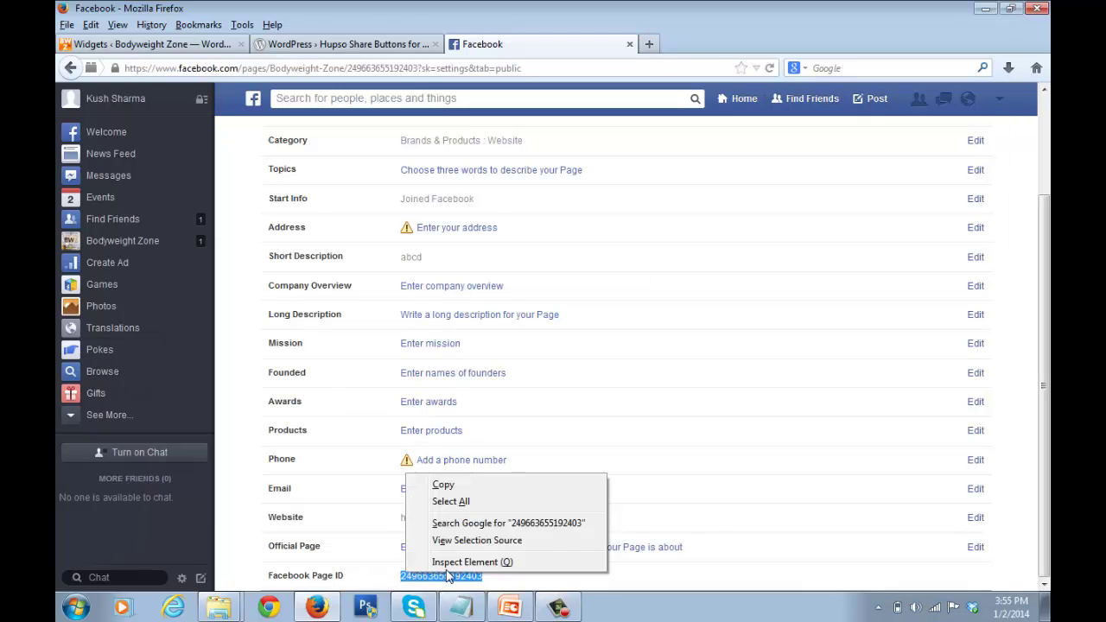
pyautogui.click(453, 487)
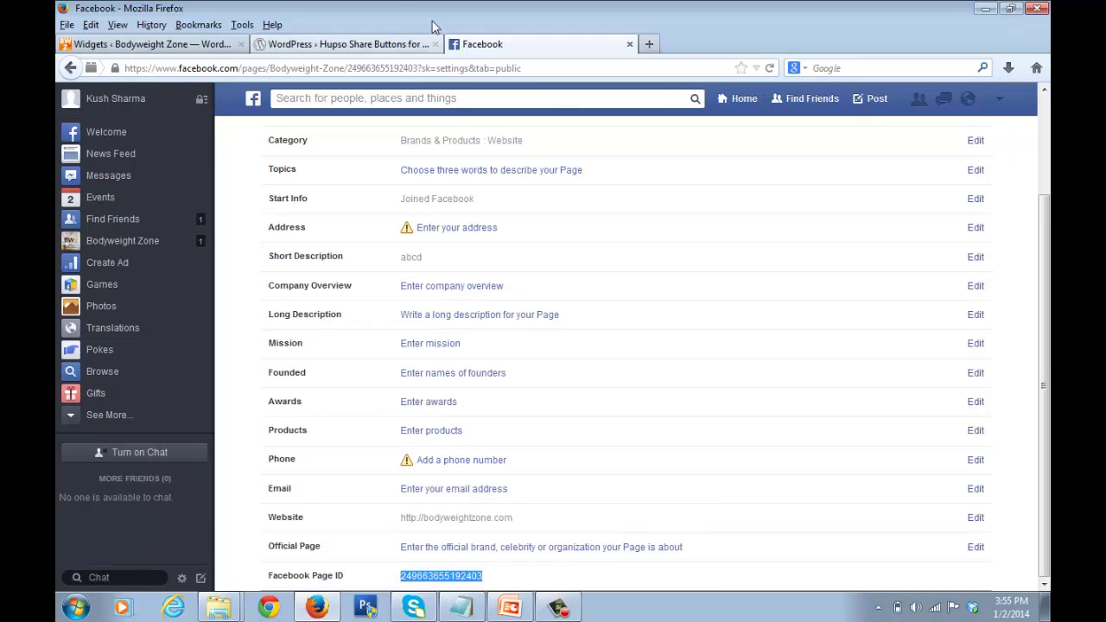
# Return to the Facebook Like Box widget, check that its Page ID matches the Facebook page and Stream is off, and save it
pyautogui.click(366, 48)
pyautogui.click(222, 49)
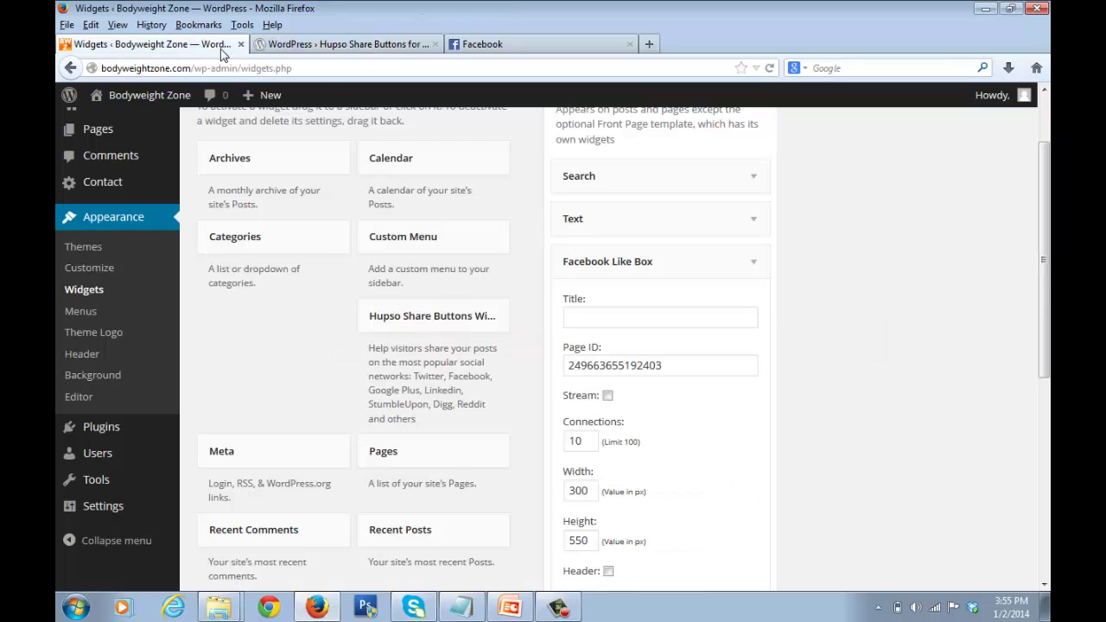
pyautogui.moveTo(663, 365); pyautogui.dragTo(572, 369)
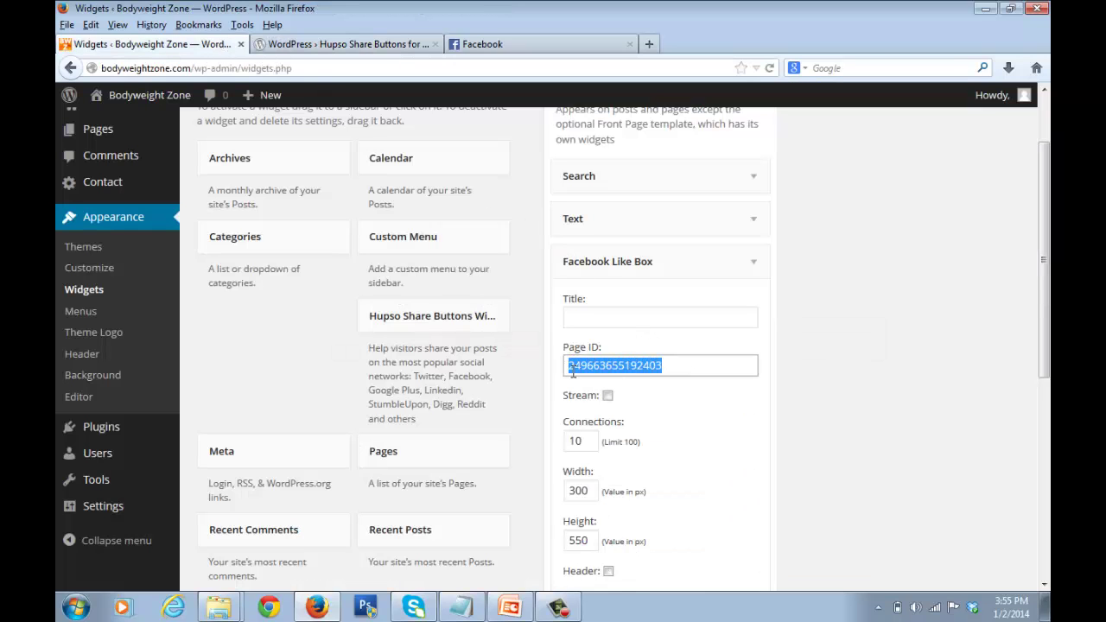
pyautogui.click(695, 376)
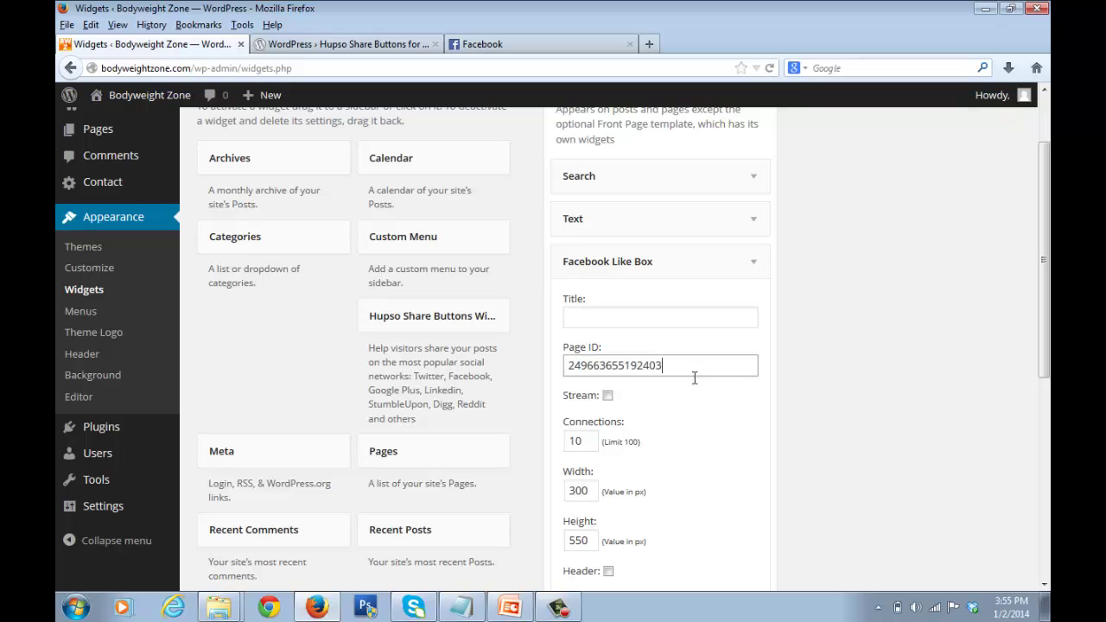
pyautogui.click(608, 397)
pyautogui.scroll(-1, 640, 398)
pyautogui.scroll(-1, 654, 390)
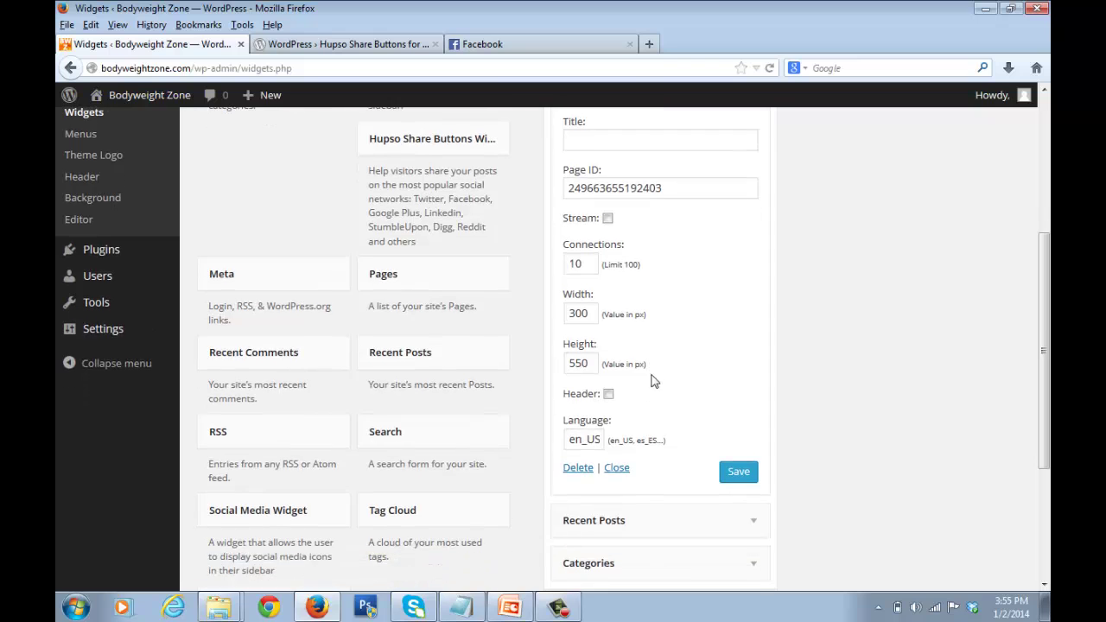
pyautogui.scroll(4, 654, 376)
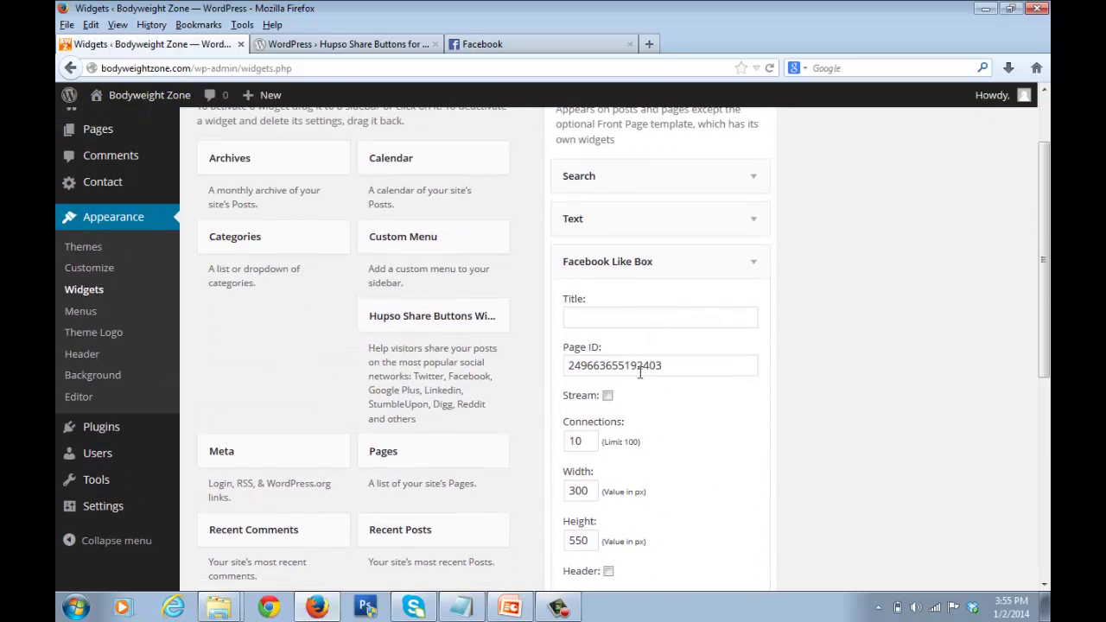
pyautogui.scroll(-4, 683, 377)
pyautogui.click(736, 471)
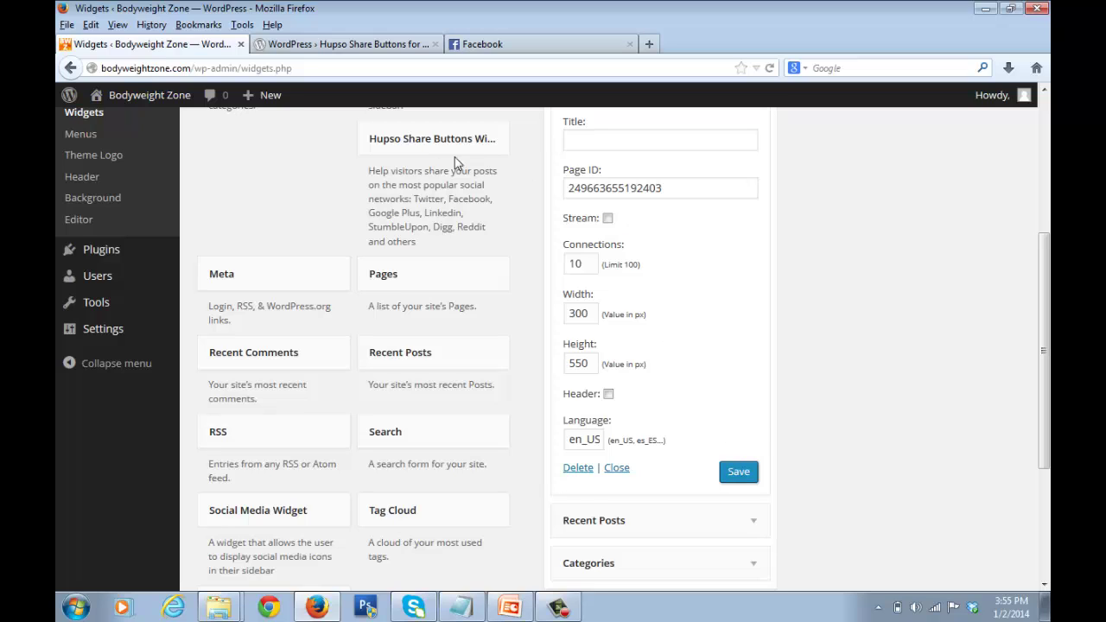
# Visit the live site and examine the Facebook Like Box in the sidebar
pyautogui.click(153, 126)
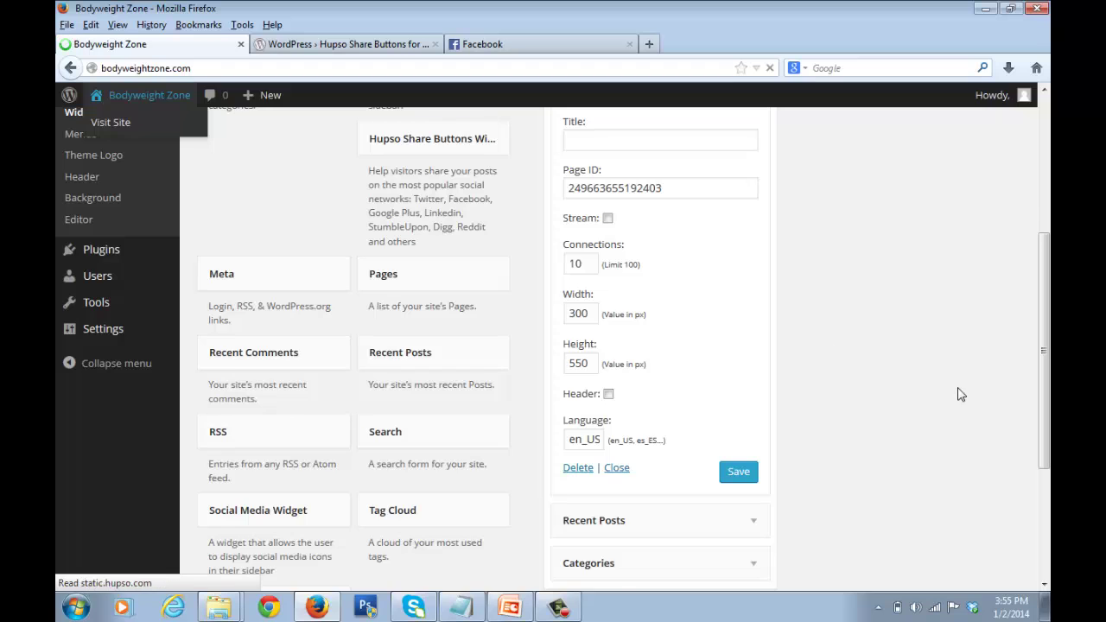
pyautogui.scroll(-6, 858, 323)
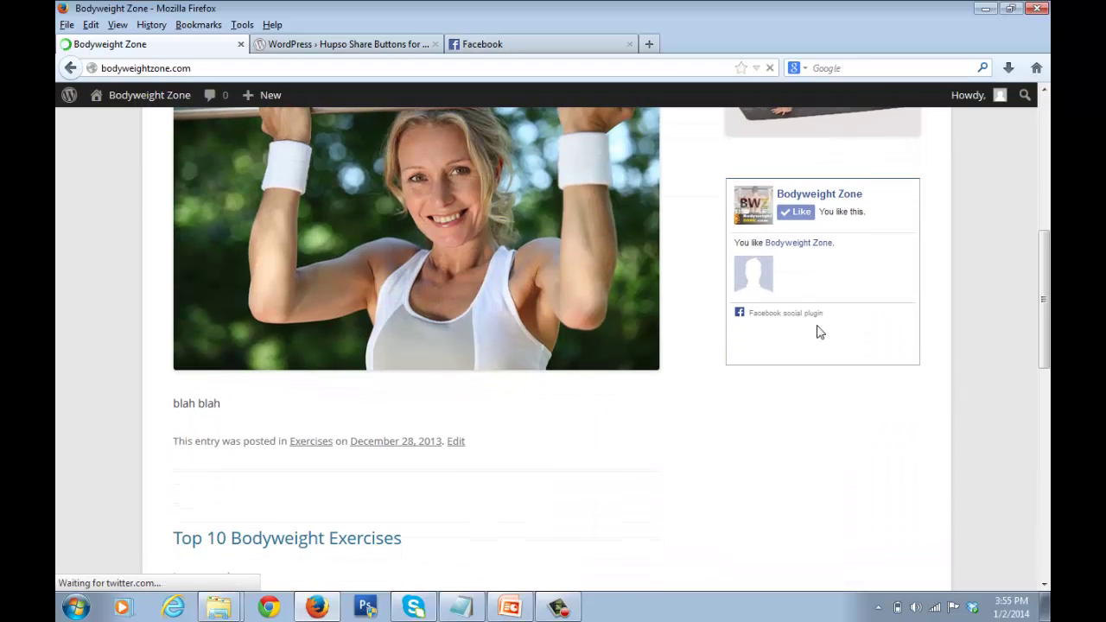
pyautogui.scroll(3, 778, 259)
pyautogui.scroll(-3, 804, 242)
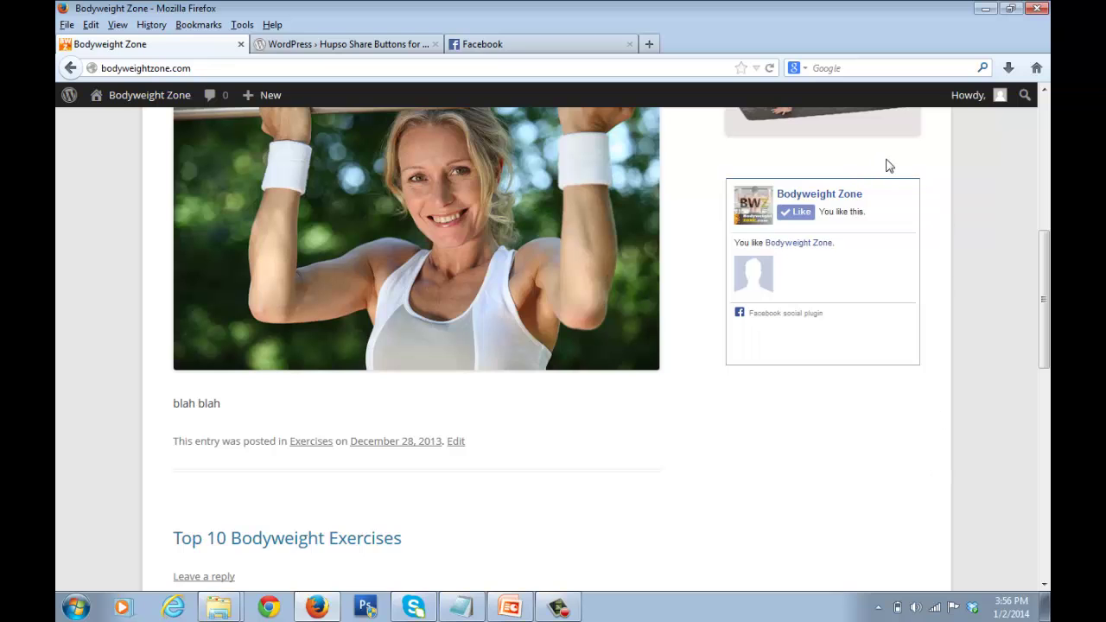
pyautogui.scroll(2, 889, 166)
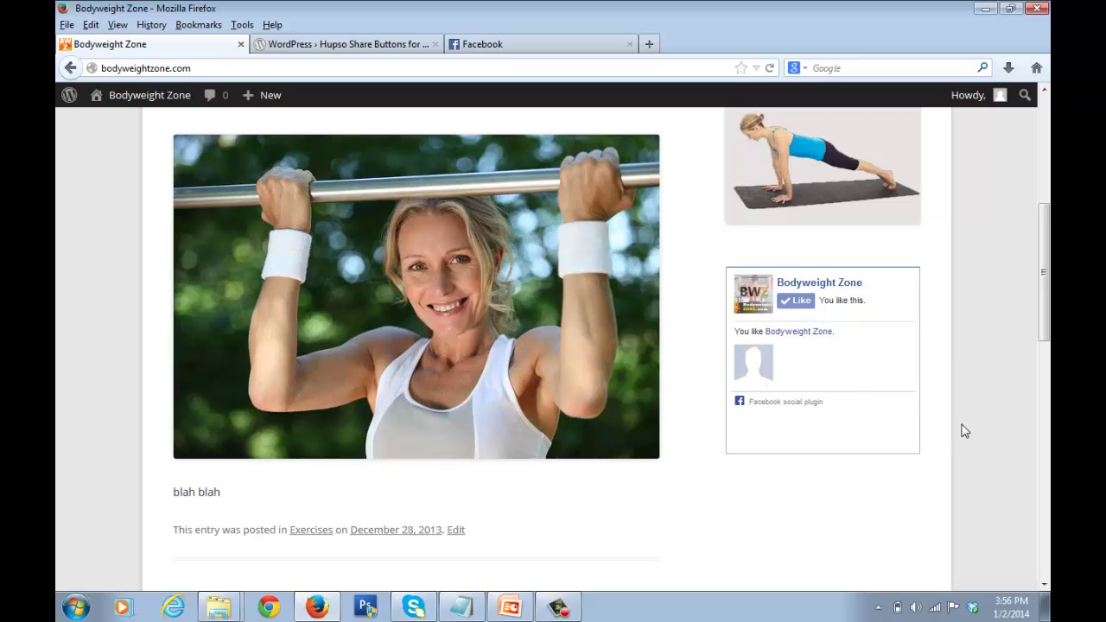
# Leave the live site for its WordPress dashboard and open the Widgets management page
pyautogui.scroll(4, 973, 286)
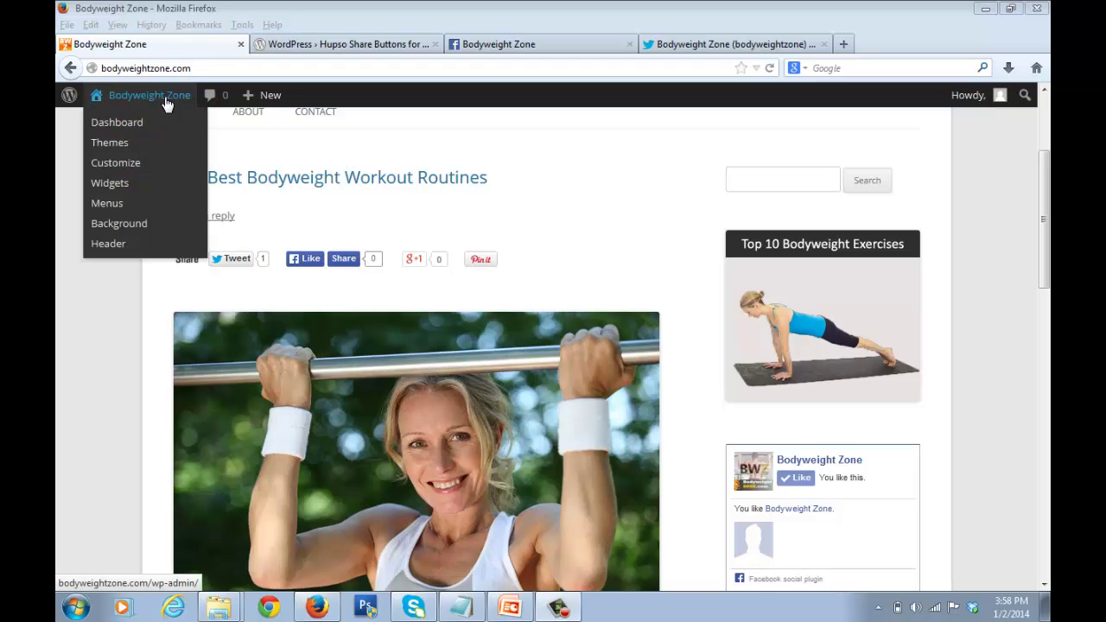
pyautogui.click(155, 122)
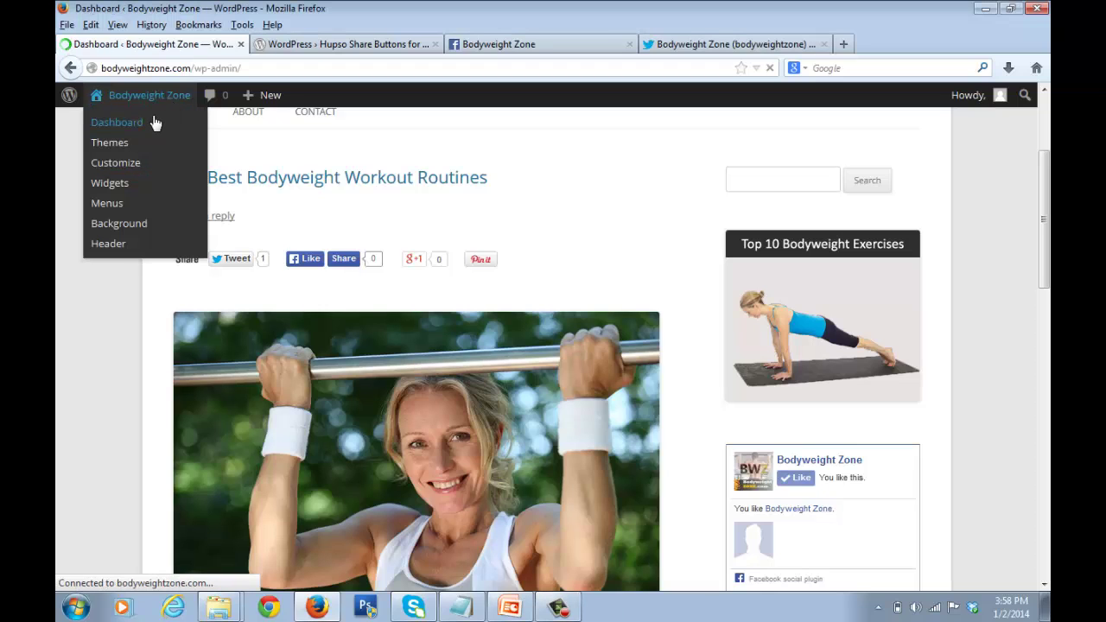
pyautogui.scroll(-3, 184, 269)
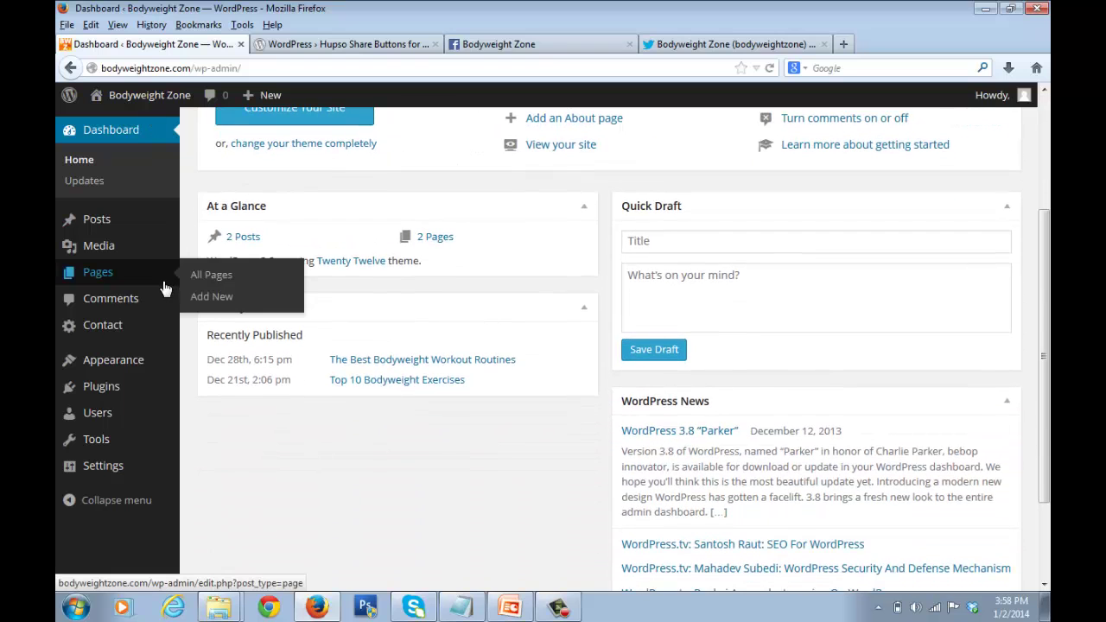
pyautogui.moveTo(121, 417)
pyautogui.moveTo(145, 371)
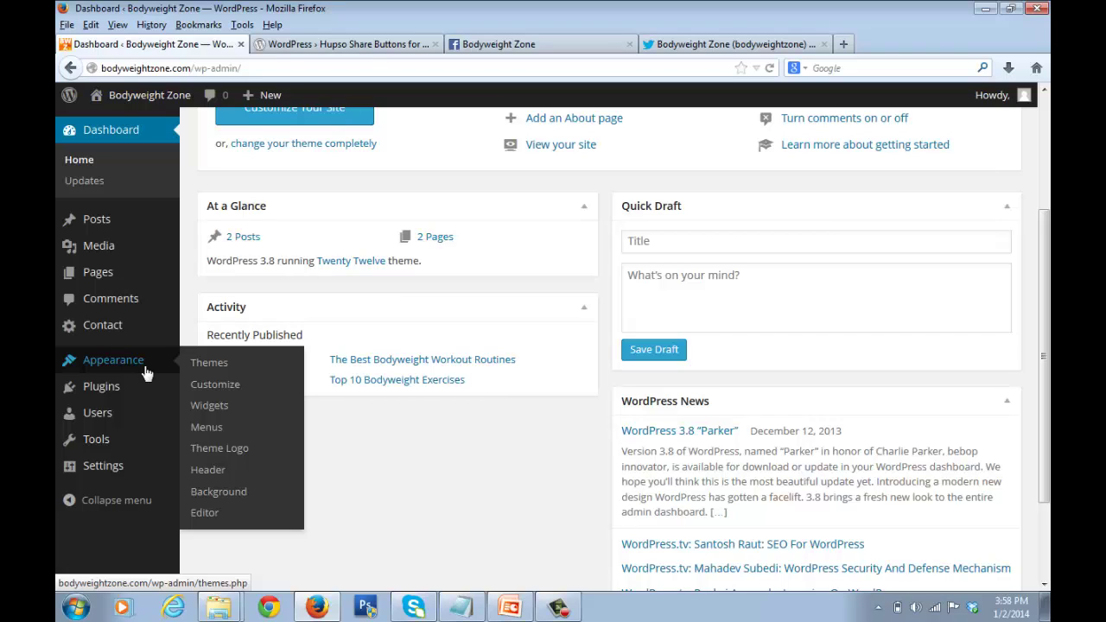
pyautogui.moveTo(126, 393)
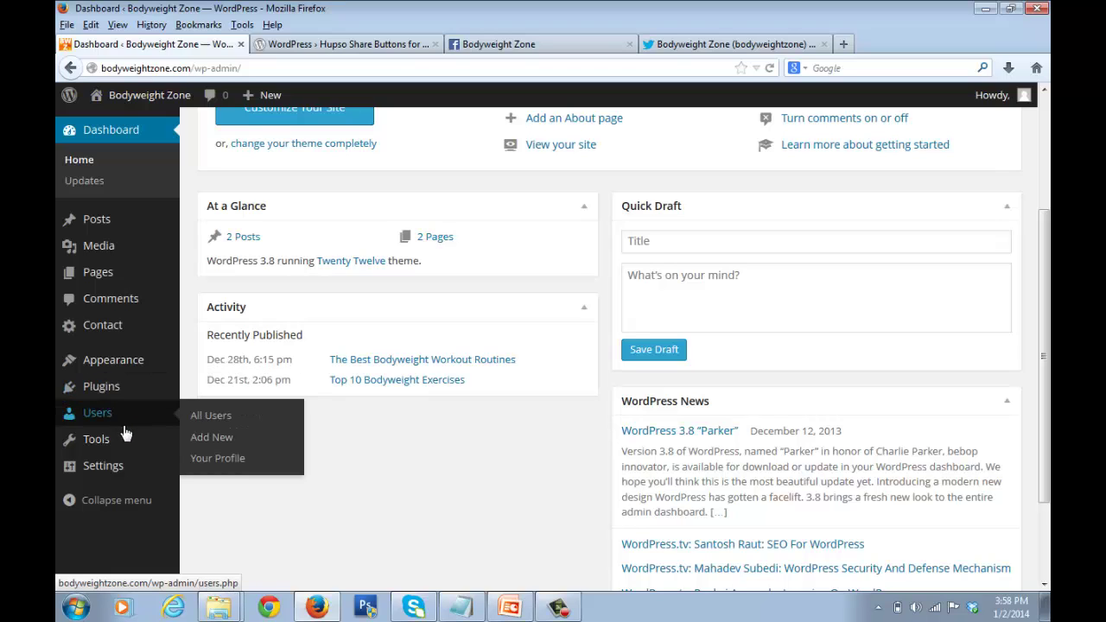
pyautogui.moveTo(129, 464)
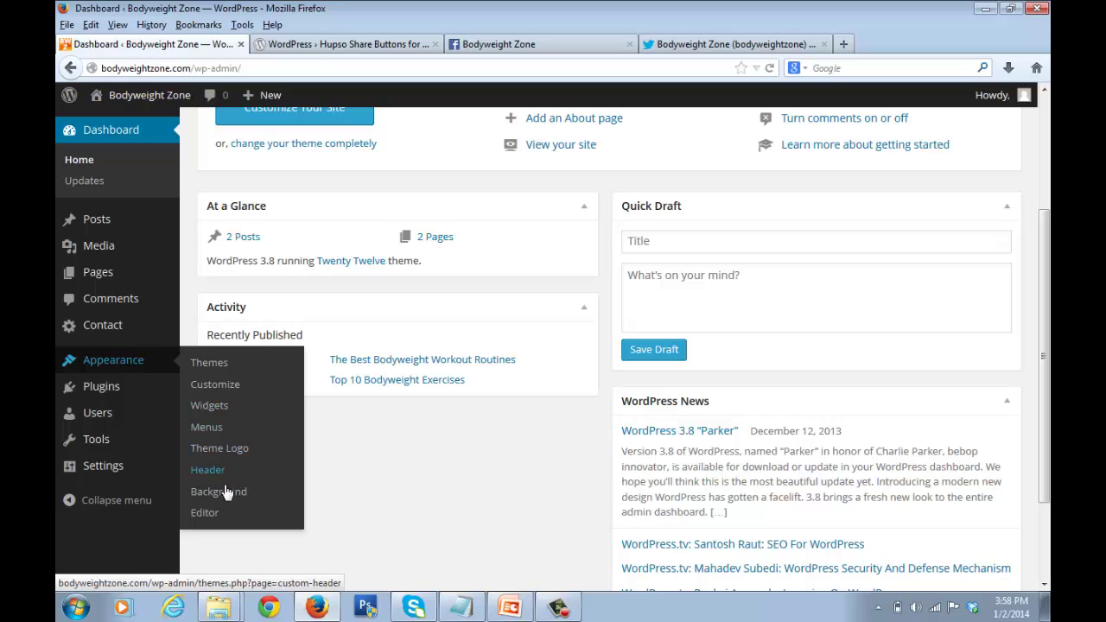
pyautogui.click(222, 405)
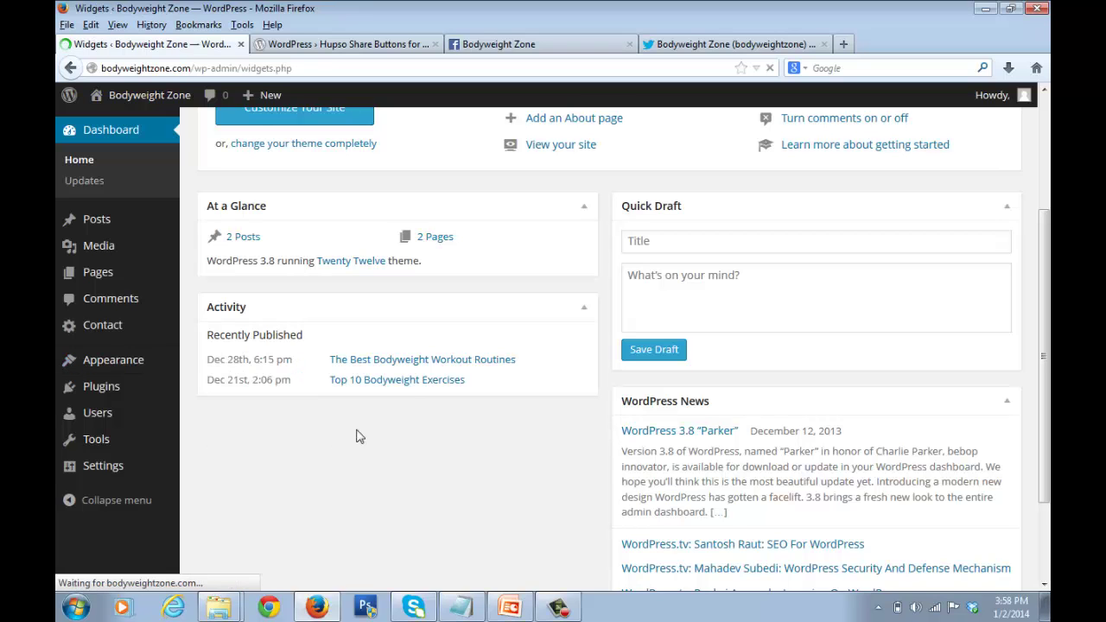
# Add the Social Media Widget to the Main Sidebar, directly below the Facebook Like Box
pyautogui.scroll(-5, 447, 313)
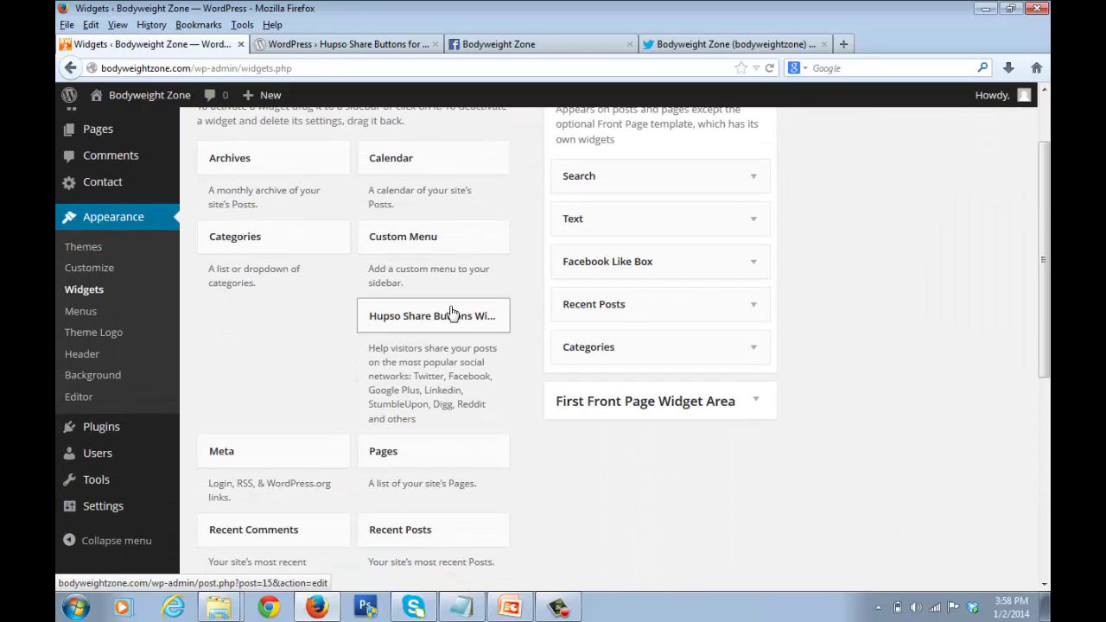
pyautogui.scroll(-2, 448, 311)
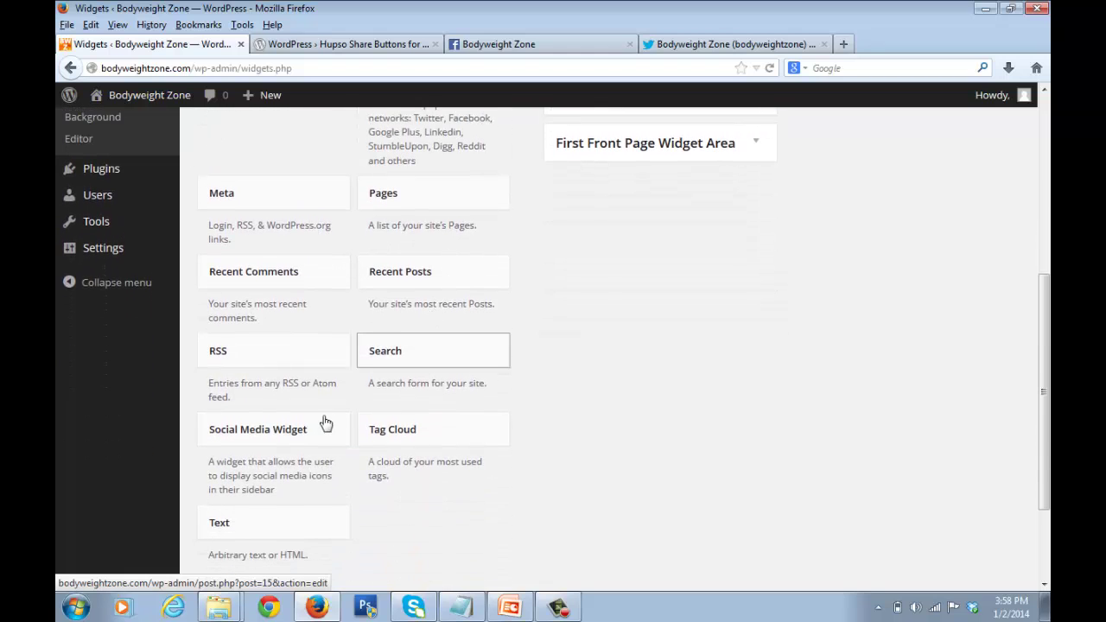
pyautogui.scroll(8, 298, 434)
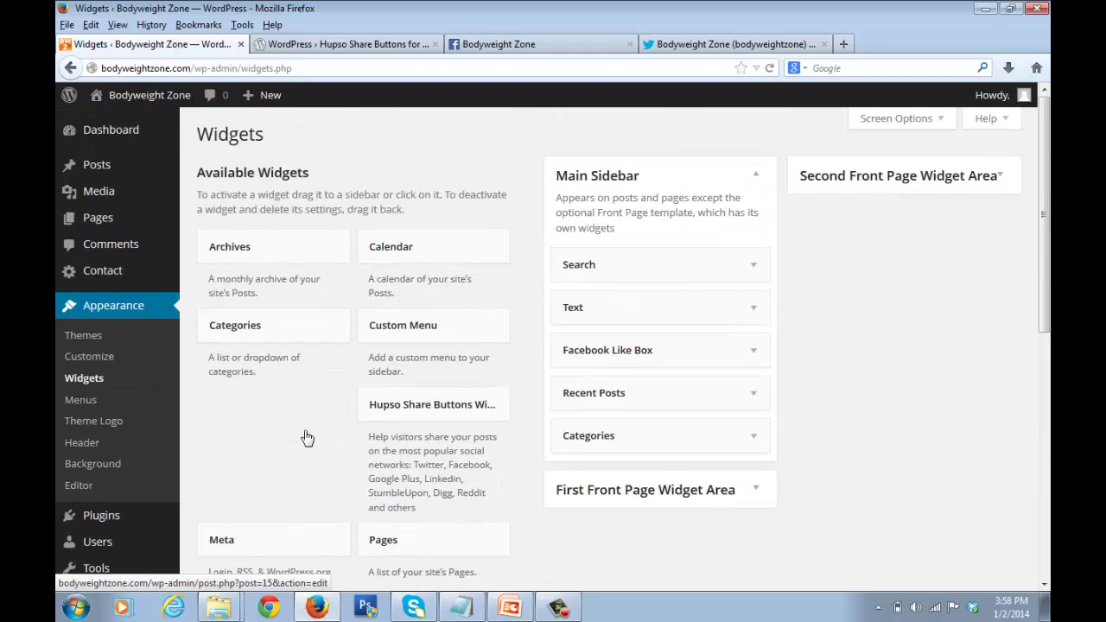
pyautogui.scroll(-6, 302, 437)
pyautogui.click(618, 360)
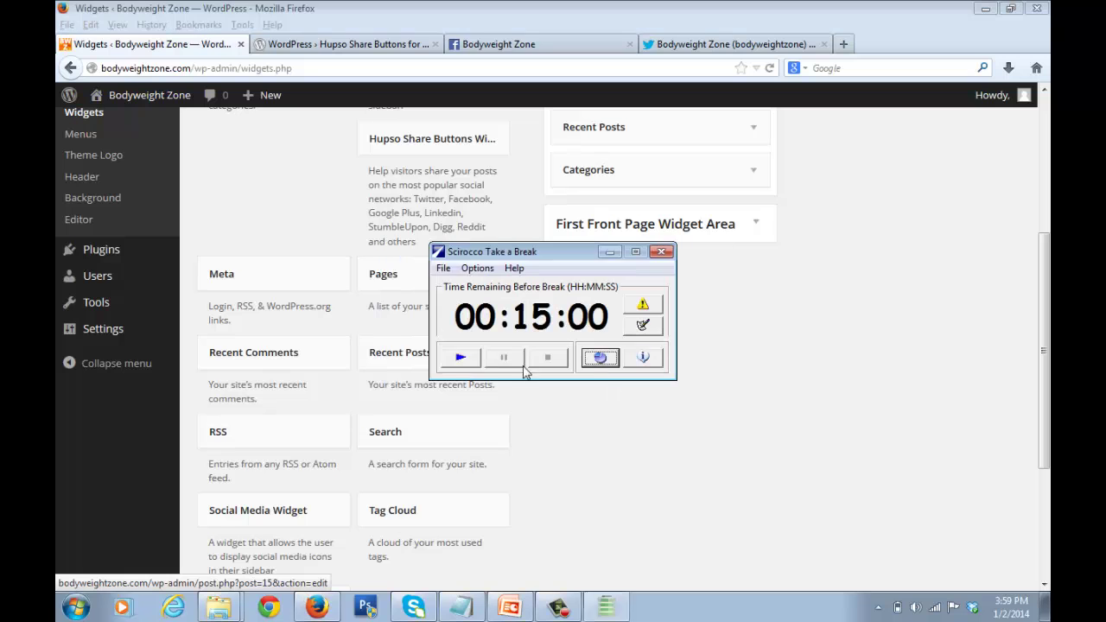
pyautogui.click(322, 497)
pyautogui.moveTo(318, 498); pyautogui.dragTo(665, 411)
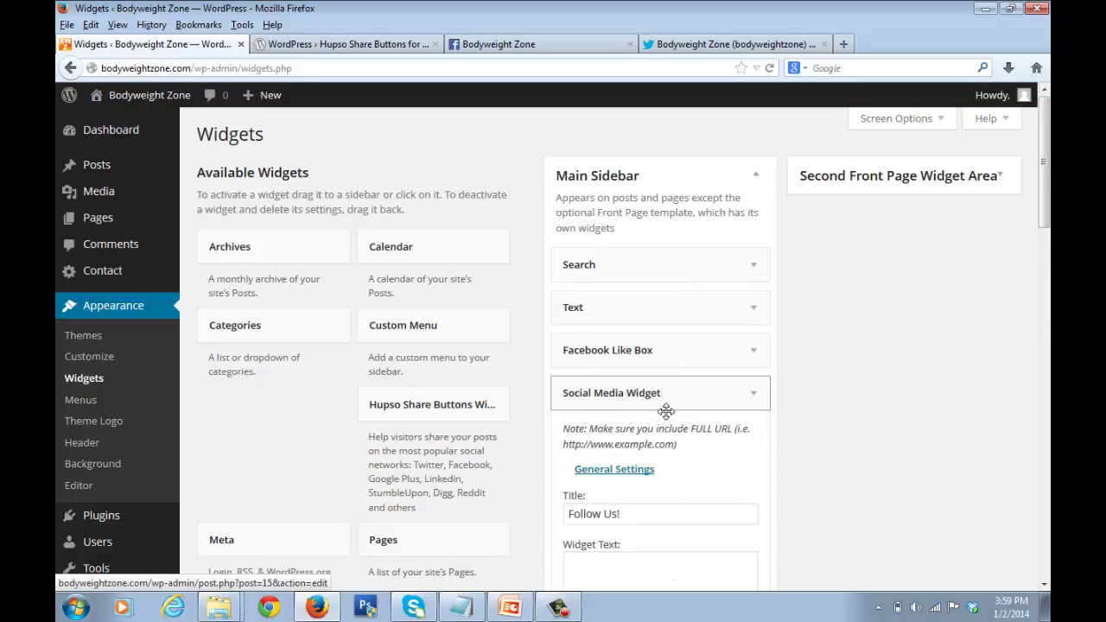
# Examine the Social Media Widget's general settings and view the open Bodyweight Zone Twitter and Facebook pages before returning to the widget
pyautogui.scroll(-2, 714, 432)
pyautogui.scroll(1, 694, 396)
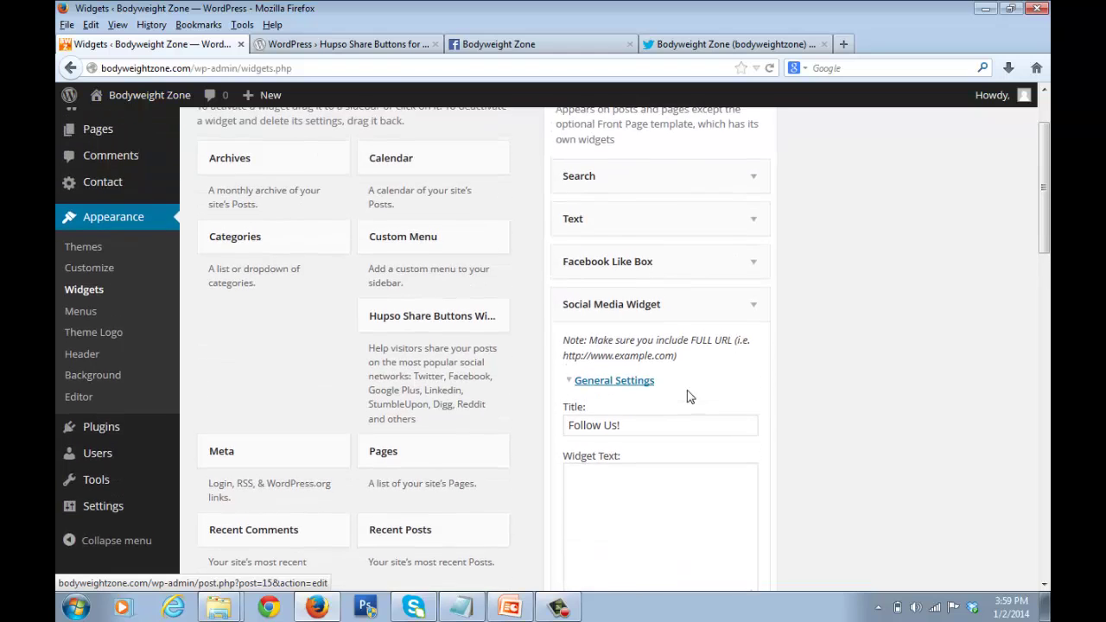
pyautogui.scroll(-3, 694, 396)
pyautogui.scroll(1, 694, 396)
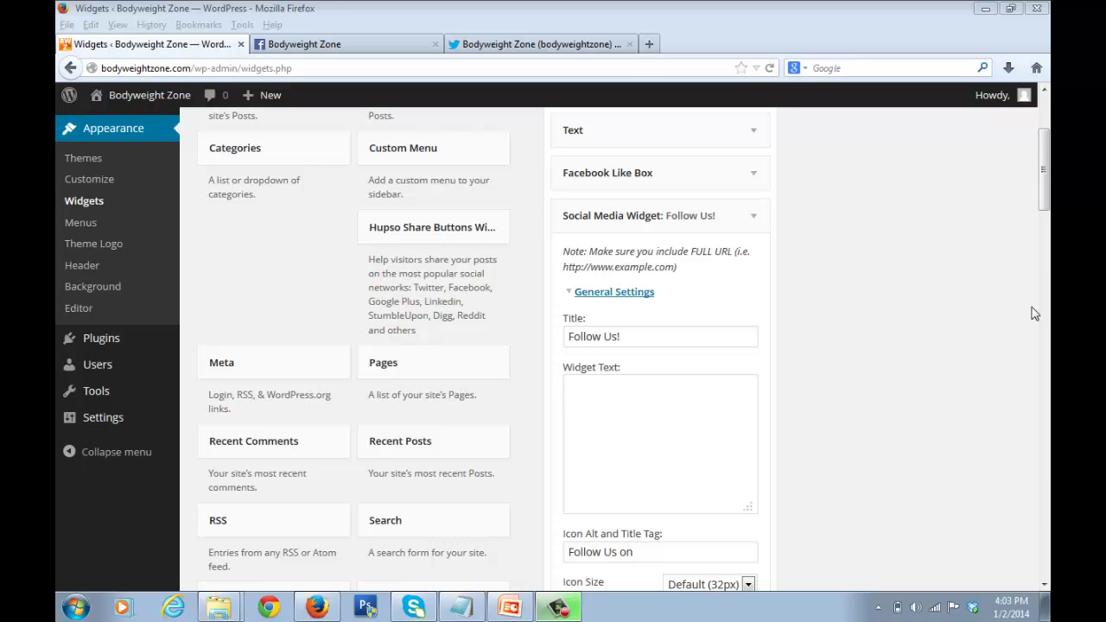
pyautogui.moveTo(1044, 191); pyautogui.dragTo(1041, 198)
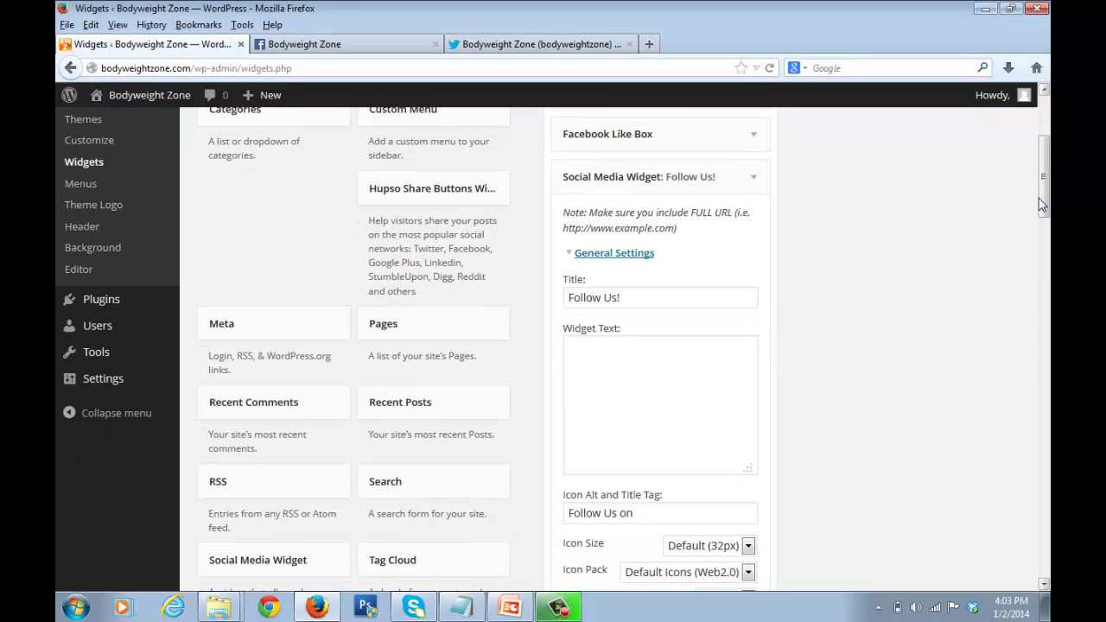
pyautogui.click(487, 48)
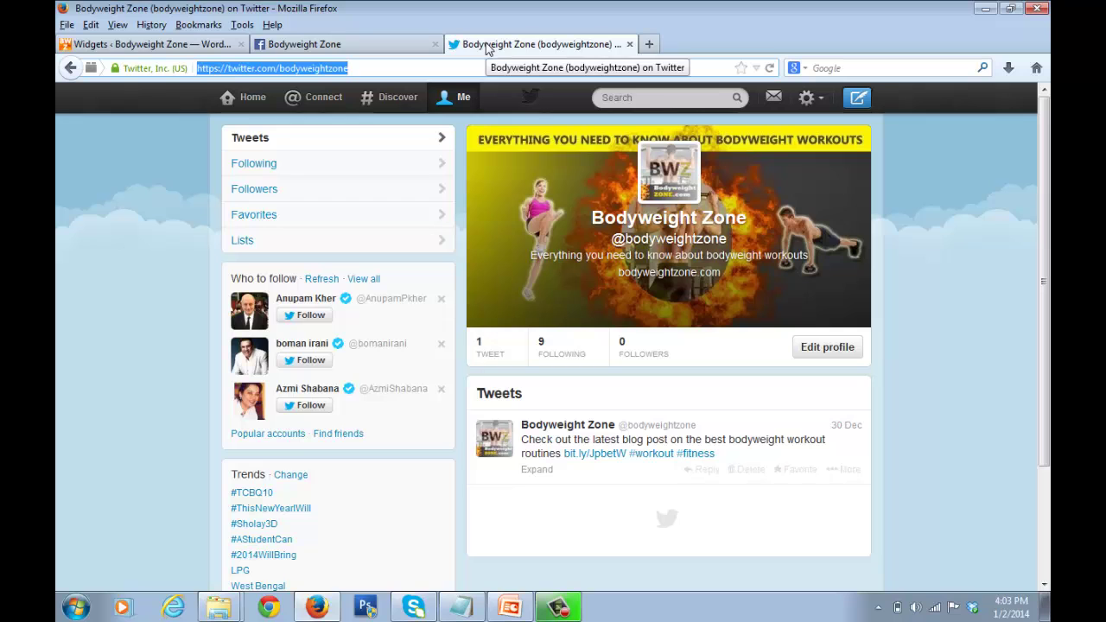
pyautogui.click(382, 44)
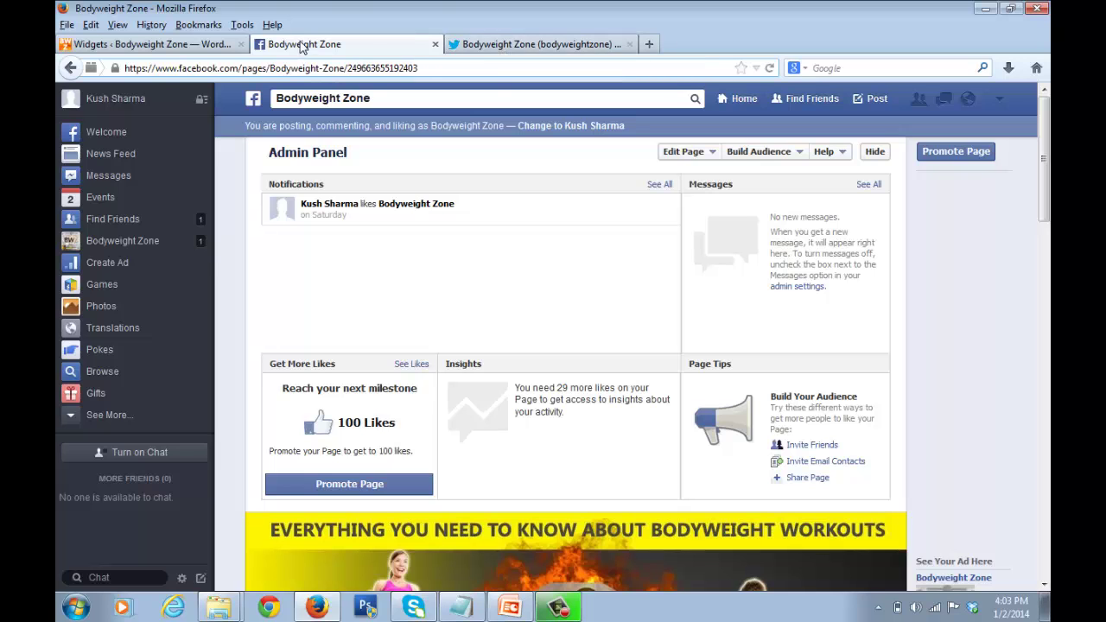
pyautogui.click(462, 48)
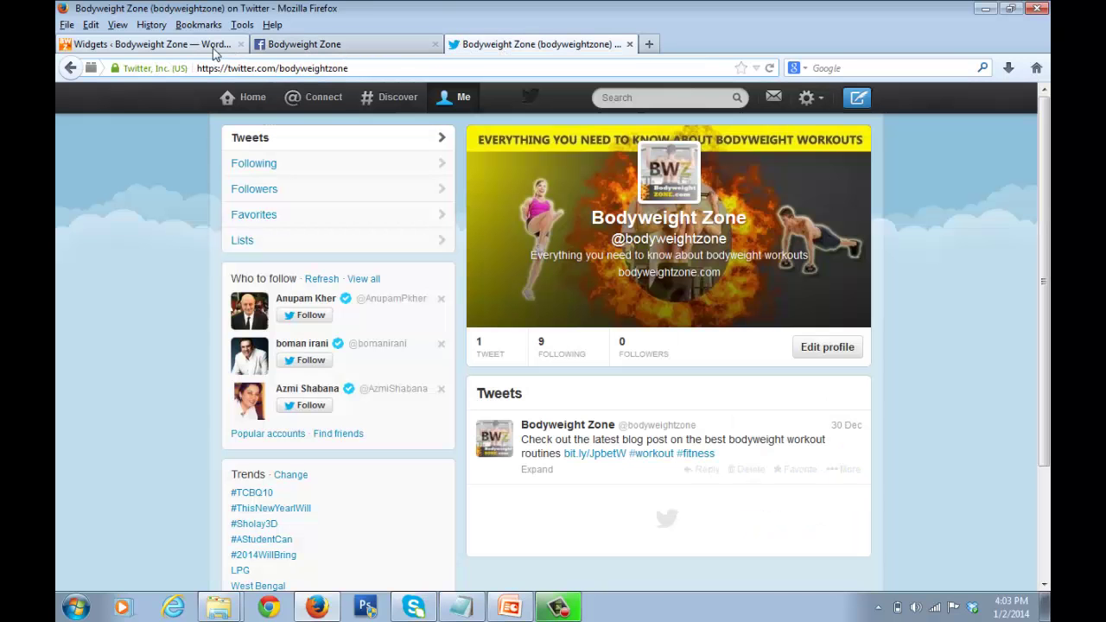
pyautogui.click(190, 50)
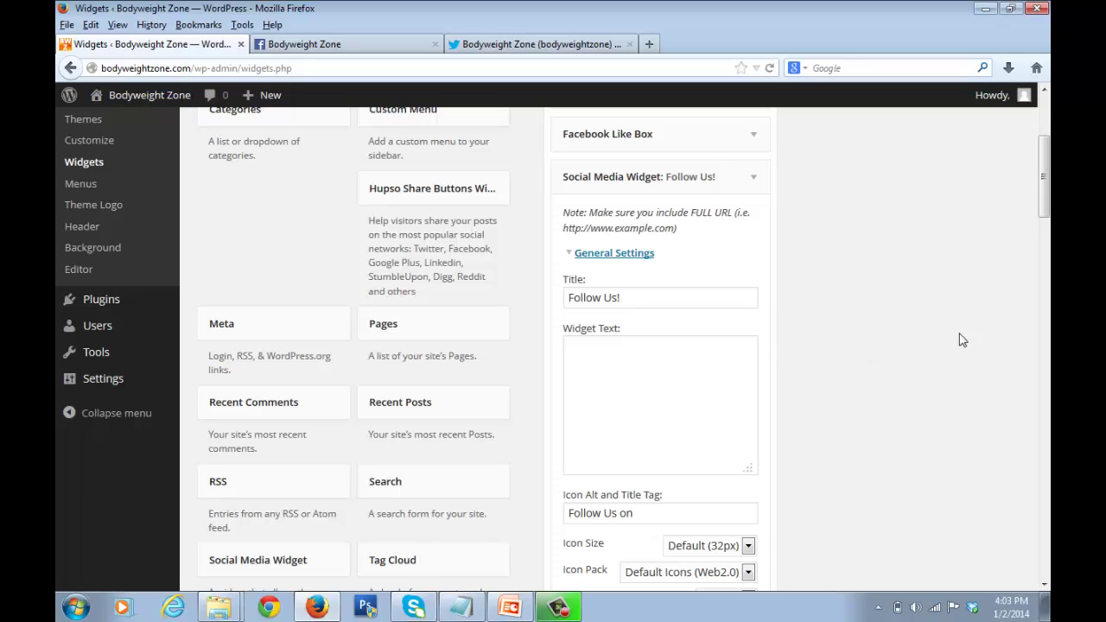
pyautogui.click(354, 43)
pyautogui.click(536, 43)
pyautogui.click(397, 47)
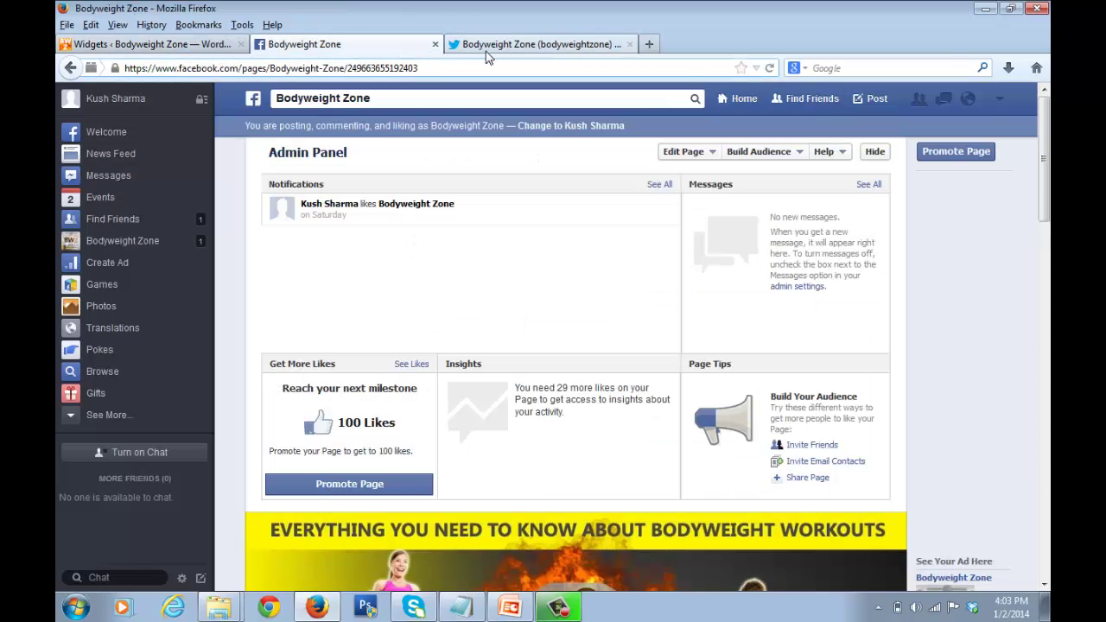
pyautogui.click(195, 48)
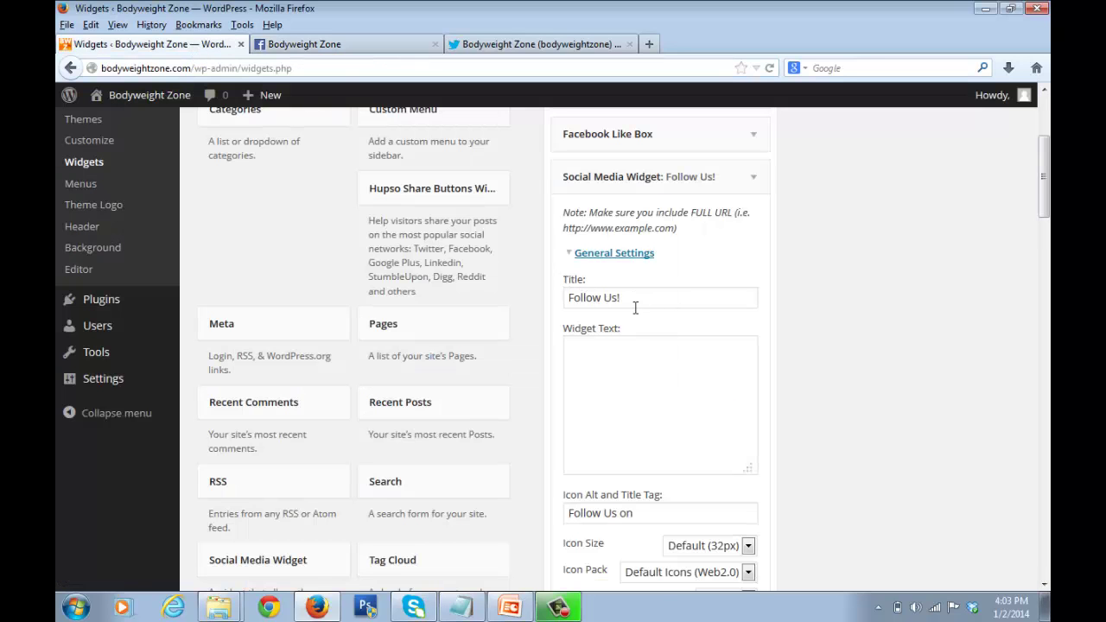
# Locate the Social Networking section in the Social Media Widget and leave its URL fields expanded
pyautogui.scroll(-10, 675, 330)
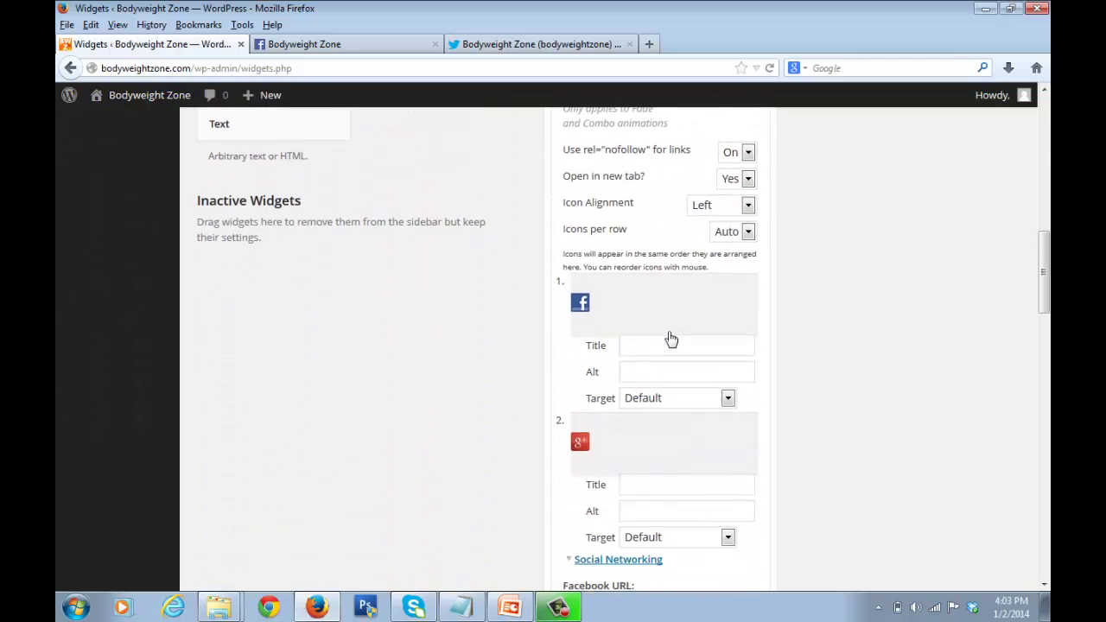
pyautogui.scroll(-2, 672, 339)
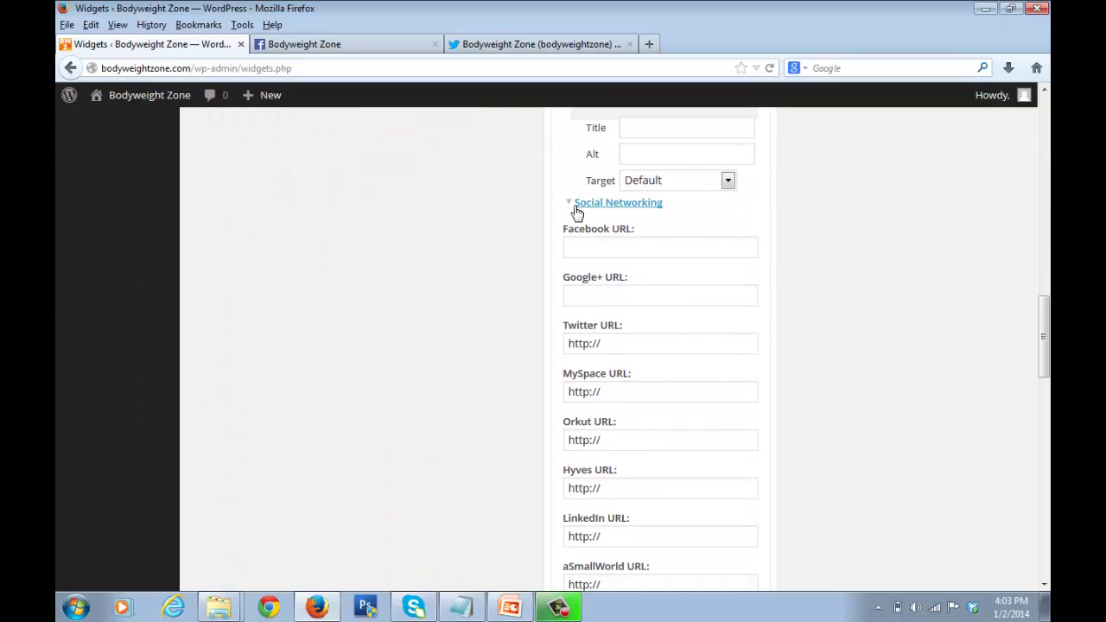
pyautogui.click(577, 212)
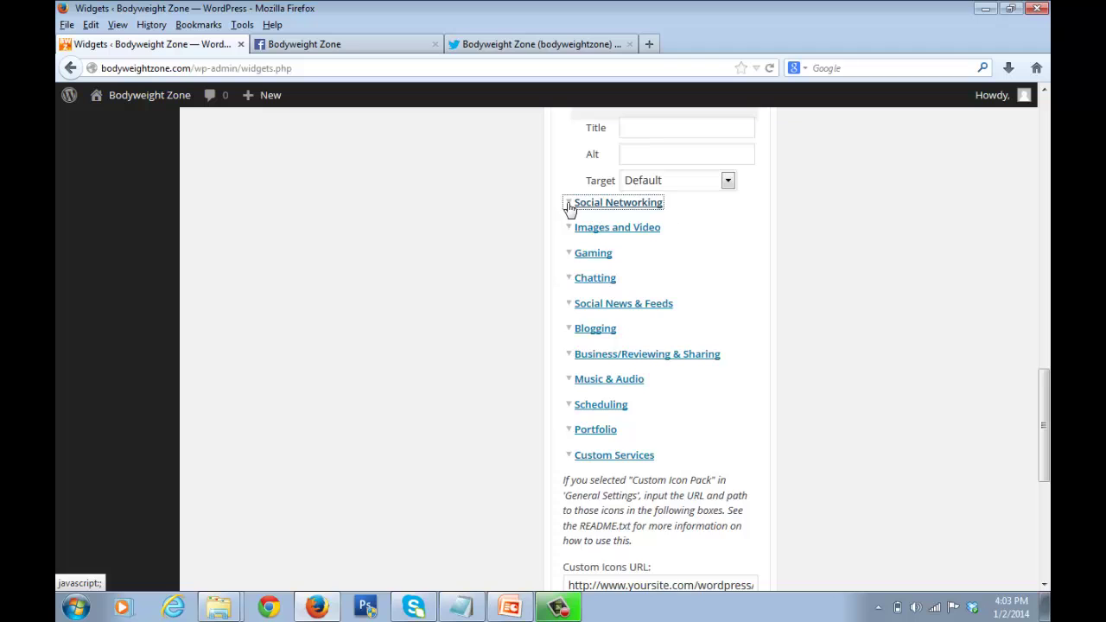
pyautogui.click(576, 210)
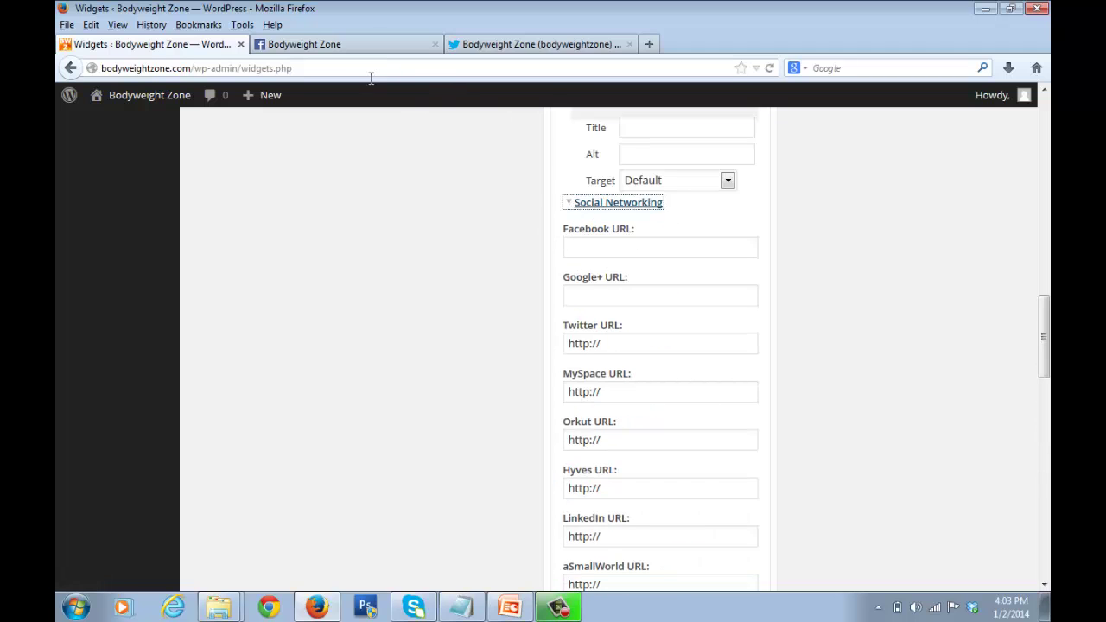
# Copy the Bodyweight Zone Facebook page's web address into the Social Media Widget's Facebook URL
pyautogui.click(335, 47)
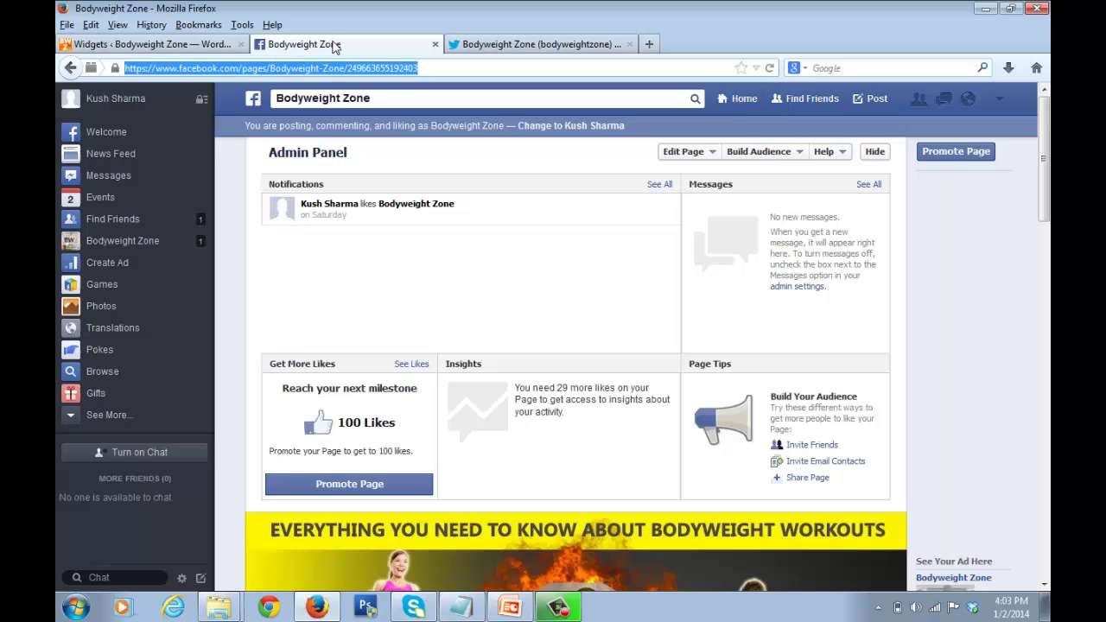
pyautogui.click(470, 73)
pyautogui.scroll(-4, 513, 319)
pyautogui.scroll(4, 513, 320)
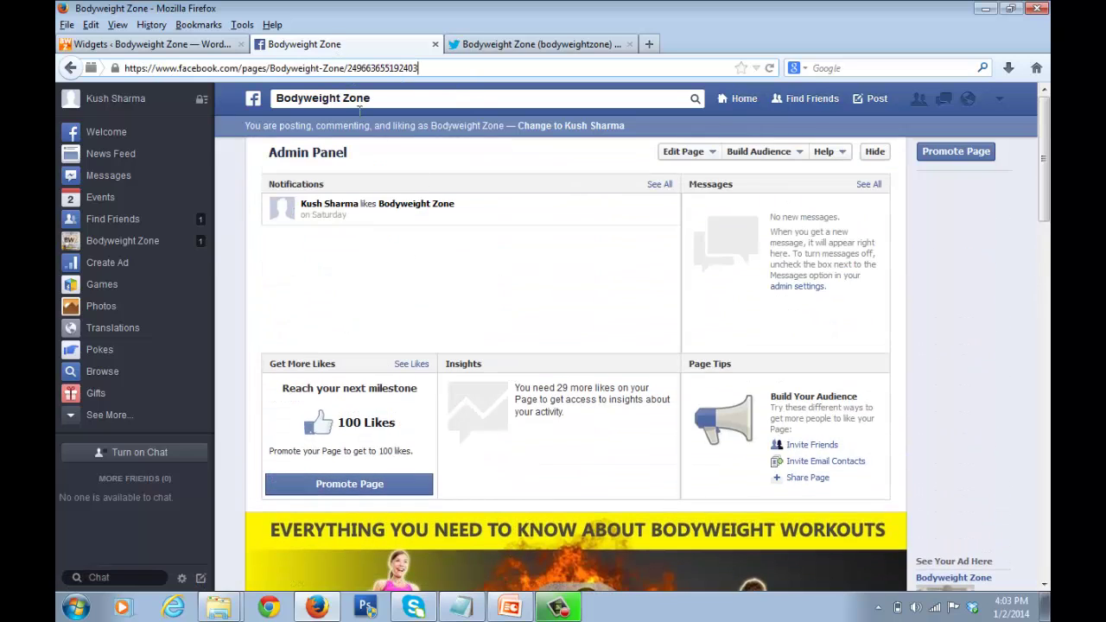
pyautogui.moveTo(432, 76); pyautogui.dragTo(96, 70)
pyautogui.hotkey('ctrl', 'c')
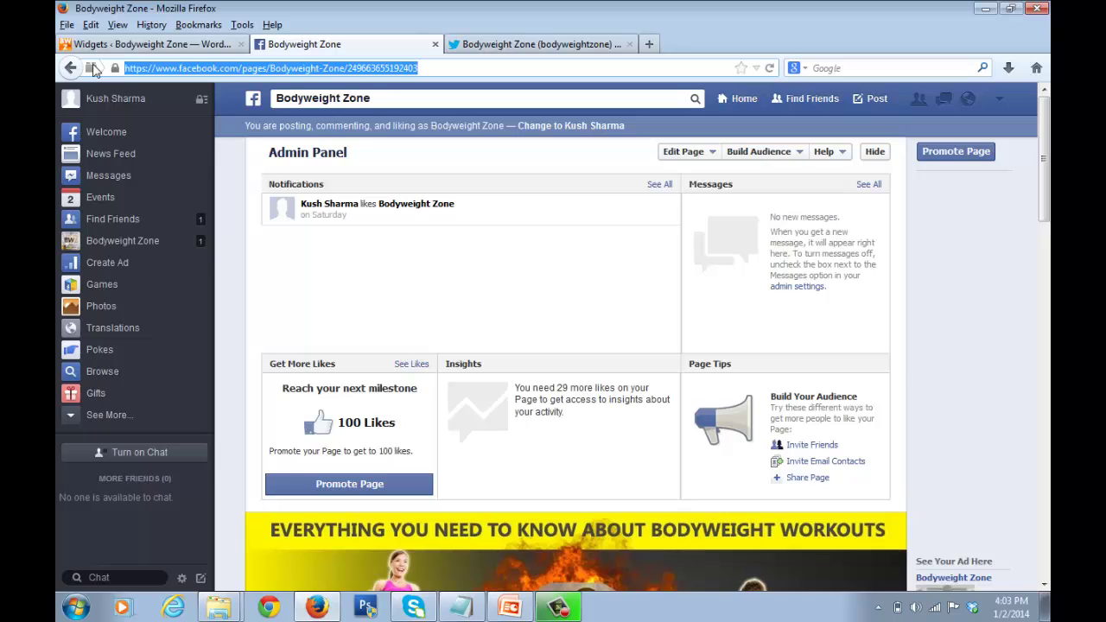
pyautogui.click(178, 44)
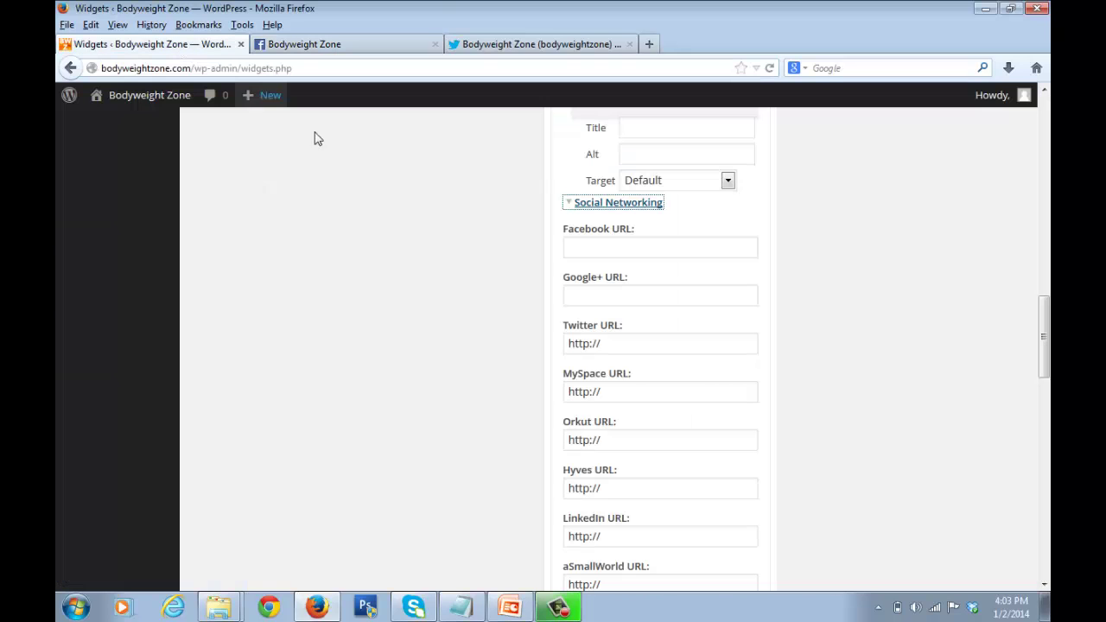
pyautogui.click(628, 251)
pyautogui.hotkey('ctrl', 'v')
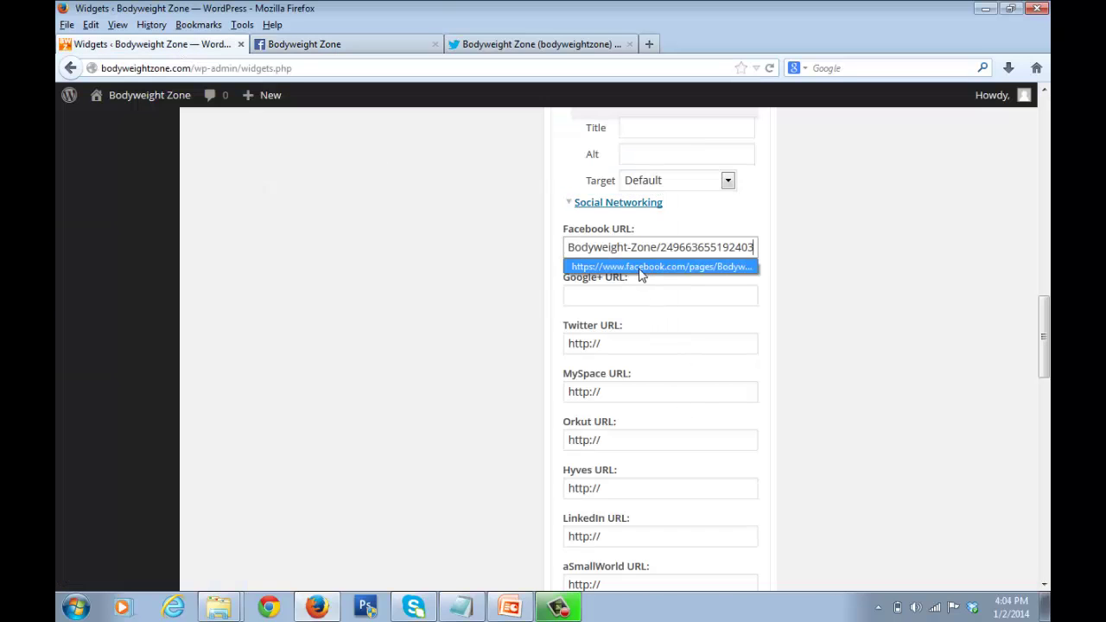
# Select the Bodyweight Zone Twitter profile's web address, then return to the widget and start editing its Twitter URL
pyautogui.click(543, 50)
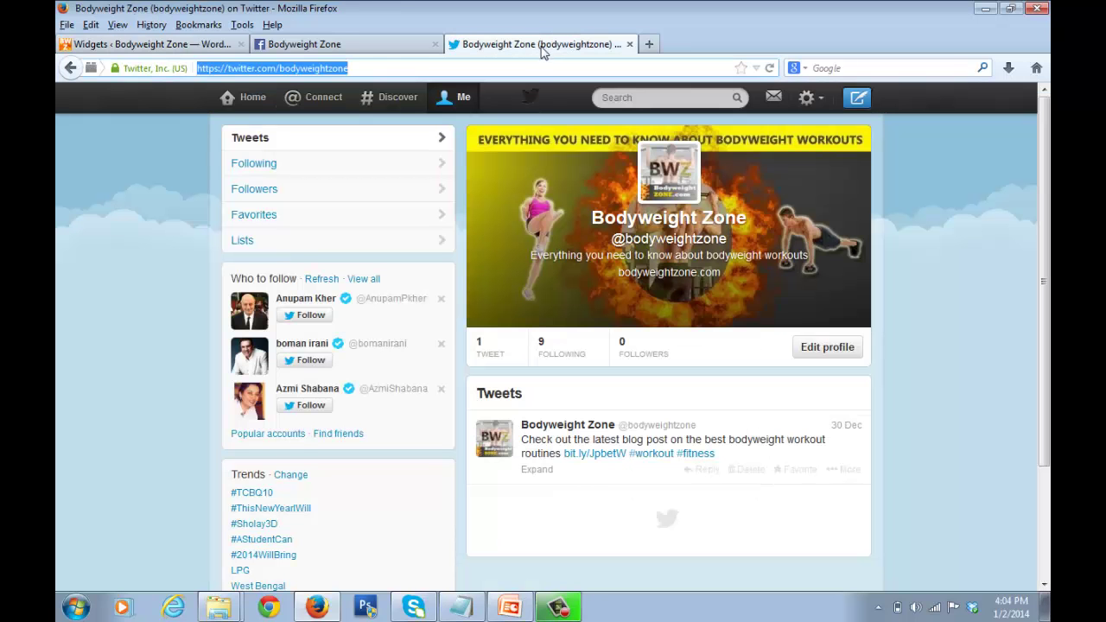
pyautogui.click(377, 69)
pyautogui.moveTo(349, 68); pyautogui.dragTo(184, 63)
pyautogui.click(358, 44)
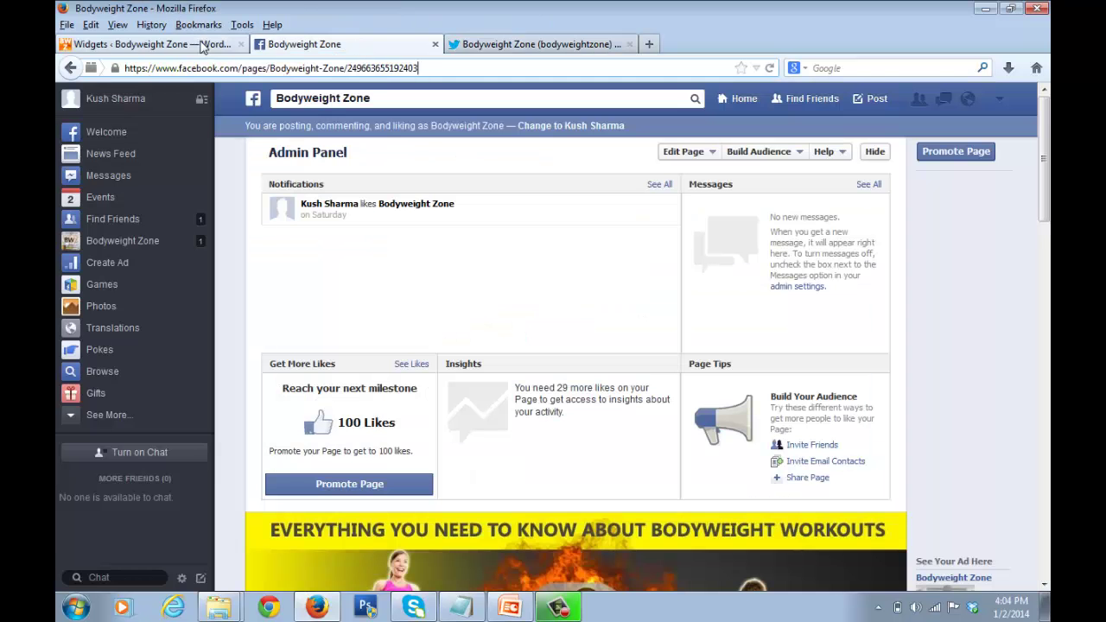
pyautogui.click(173, 43)
pyautogui.click(667, 352)
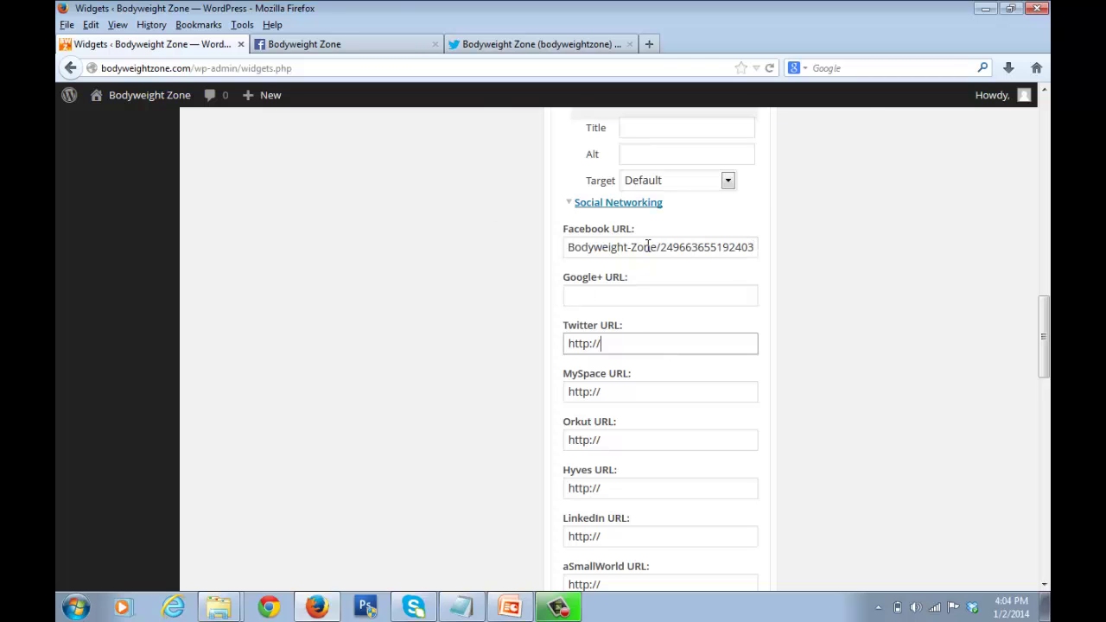
pyautogui.click(527, 44)
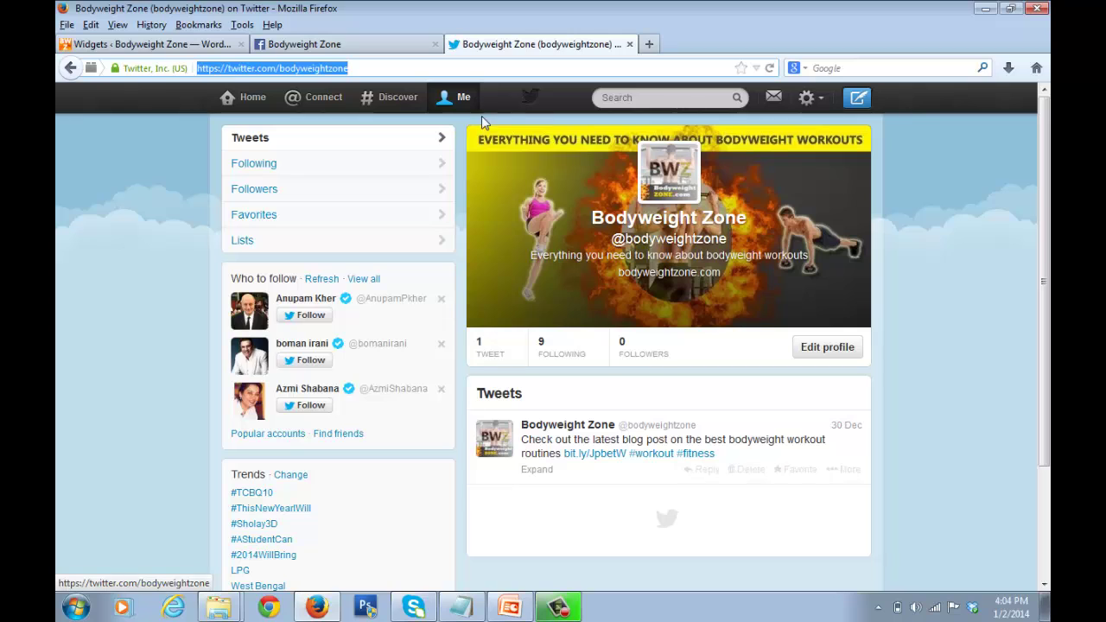
pyautogui.click(256, 100)
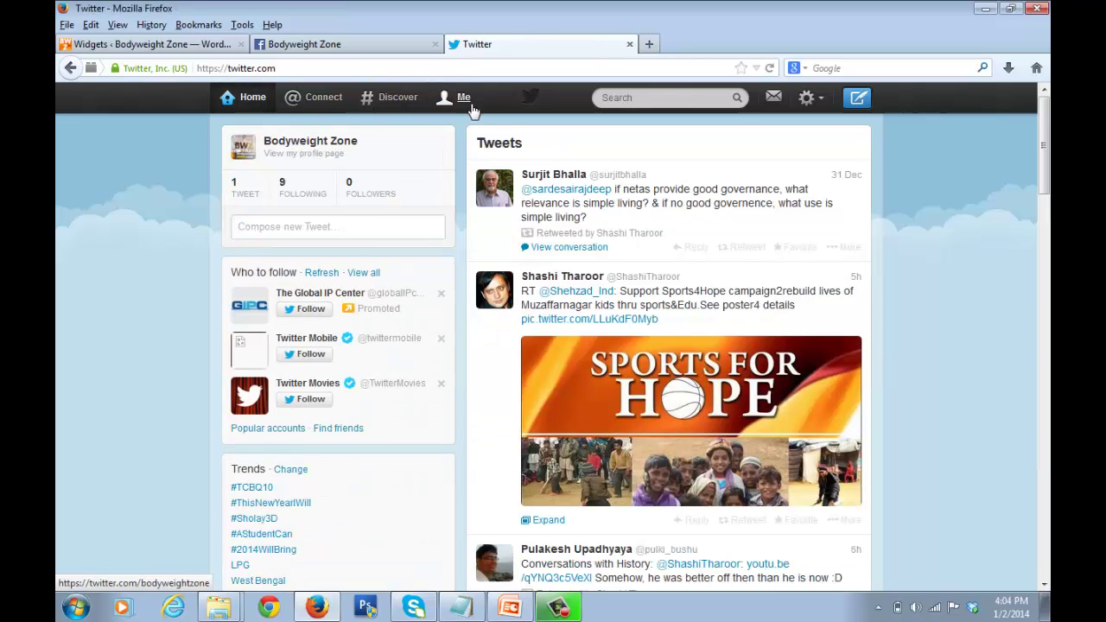
pyautogui.click(464, 98)
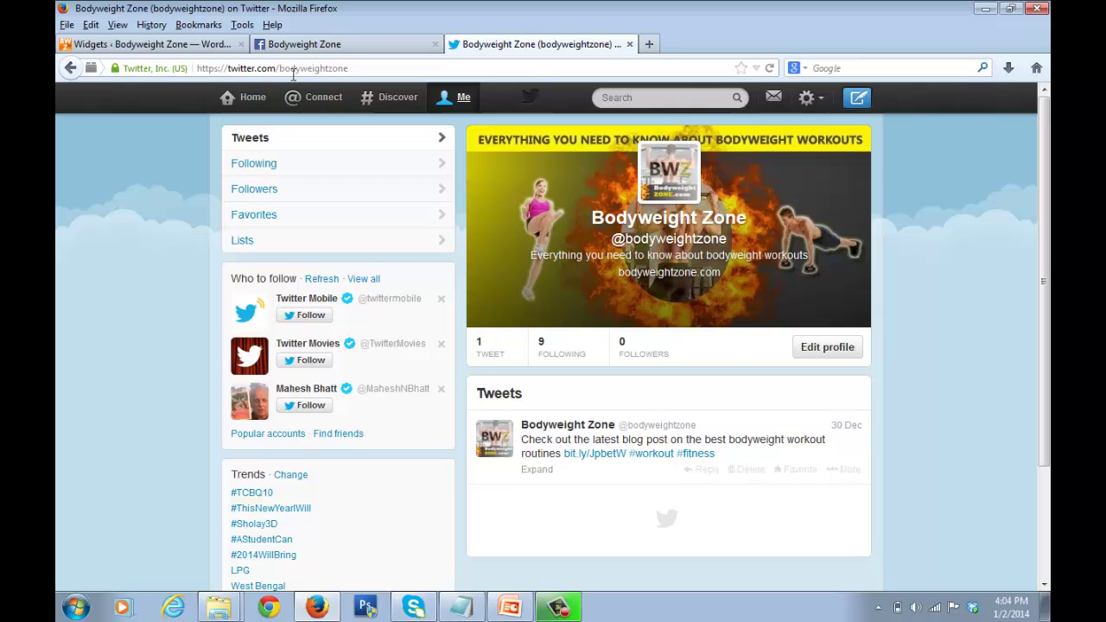
pyautogui.moveTo(280, 69); pyautogui.dragTo(354, 78)
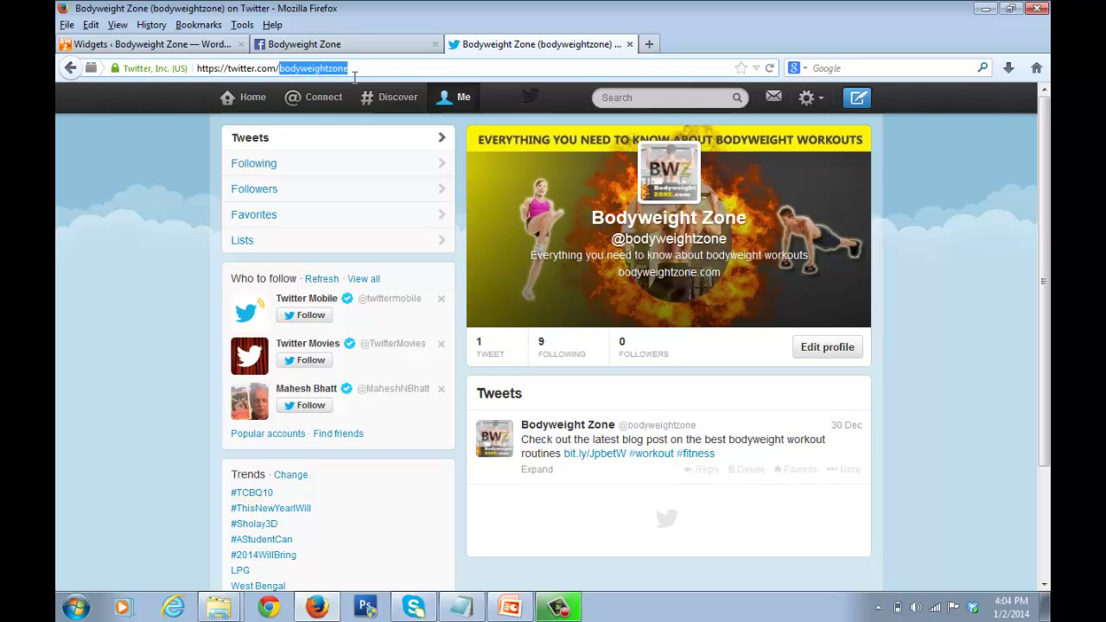
pyautogui.click(369, 74)
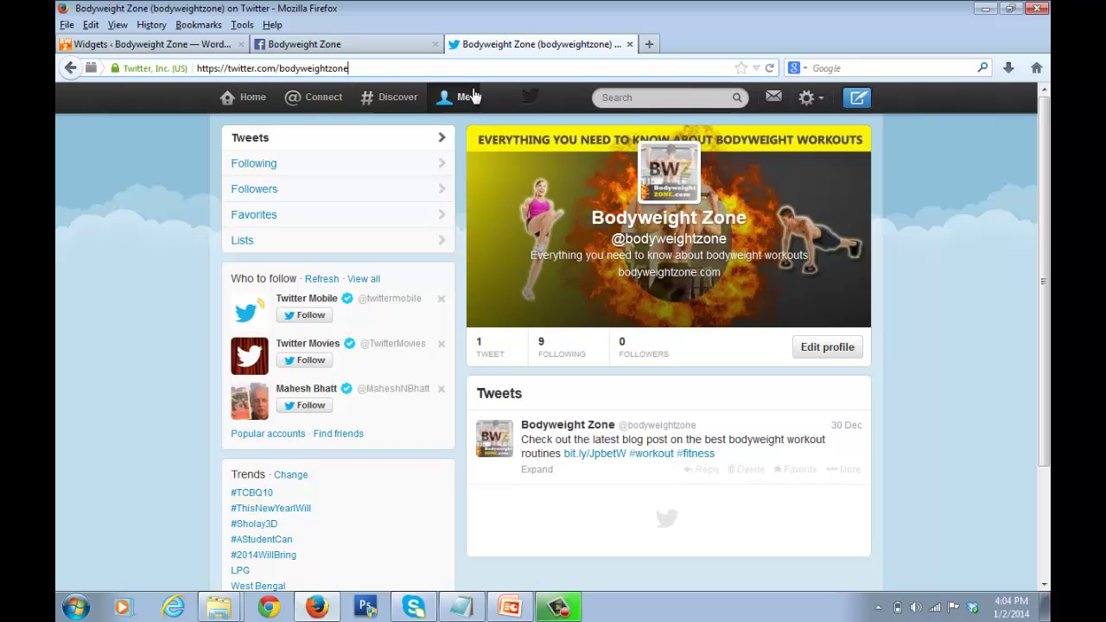
pyautogui.moveTo(377, 69); pyautogui.dragTo(234, 82)
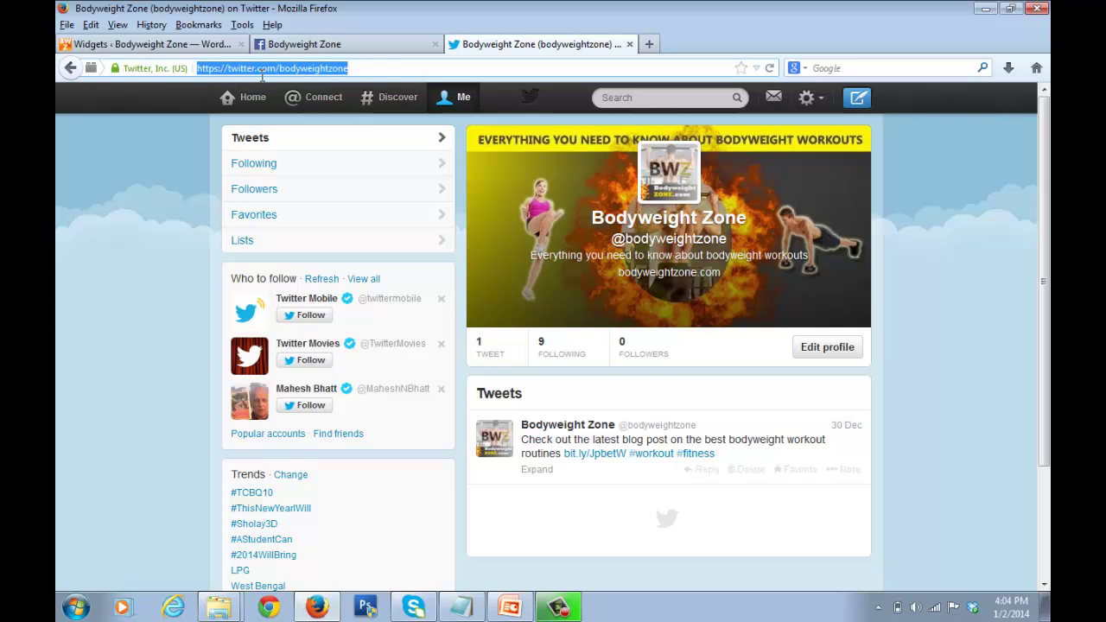
pyautogui.rightClick(334, 78)
pyautogui.click(394, 125)
# Replace the Social Media Widget's Twitter URL with the copied profile address and save the widget
pyautogui.click(173, 45)
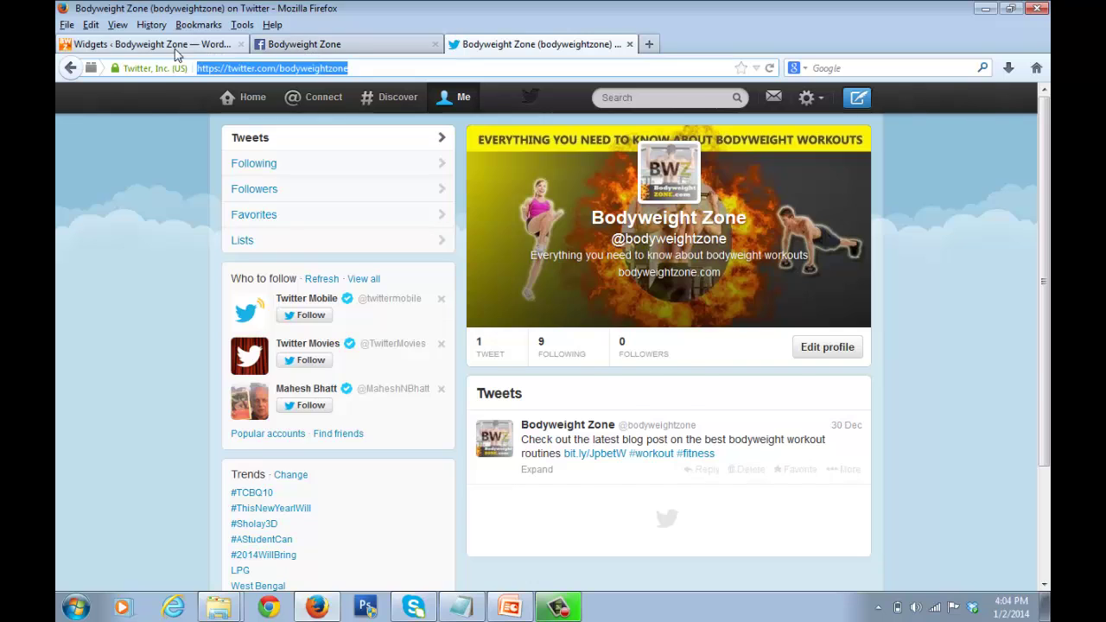
pyautogui.moveTo(636, 344); pyautogui.dragTo(545, 346)
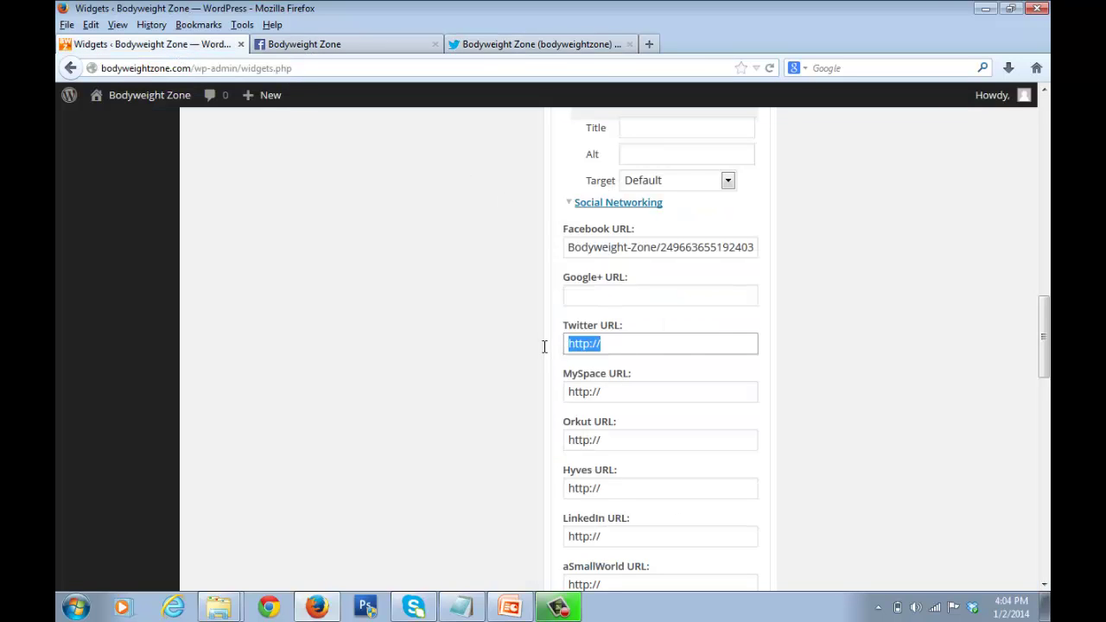
pyautogui.hotkey('ctrl', 'v')
pyautogui.scroll(-15, 683, 391)
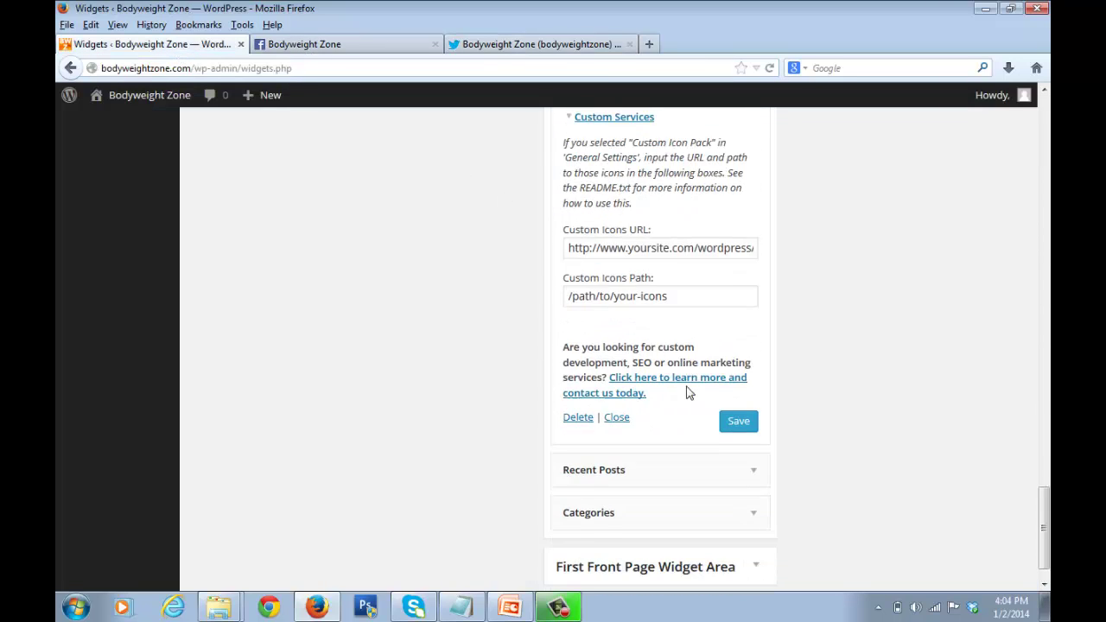
pyautogui.click(736, 423)
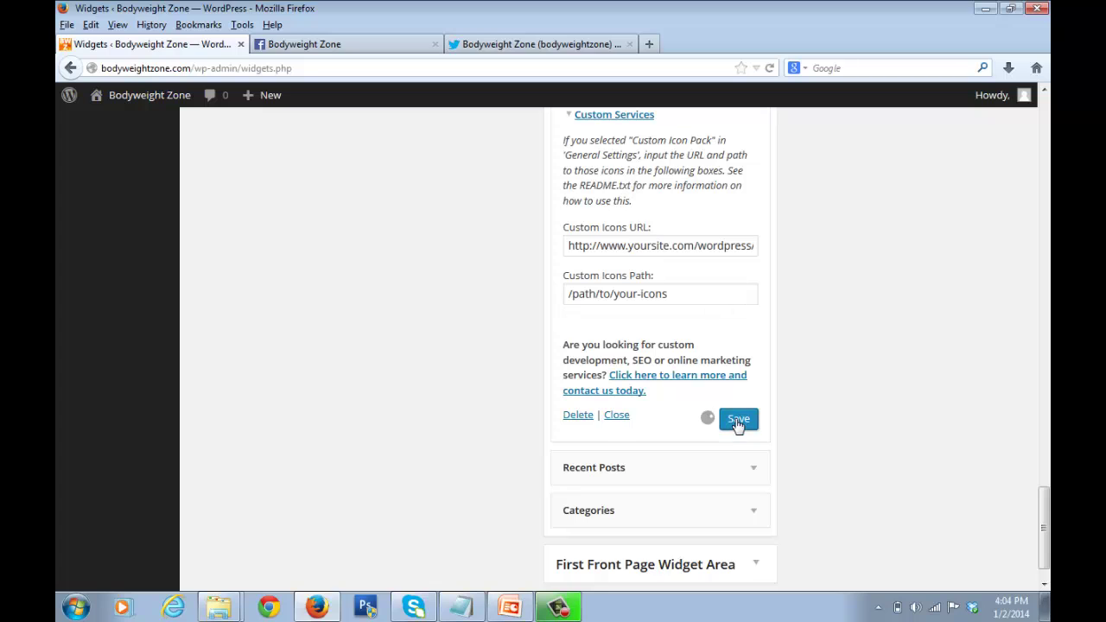
# Visit the live Bodyweight Zone site and locate the Follow Us! social icons in the sidebar
pyautogui.click(168, 128)
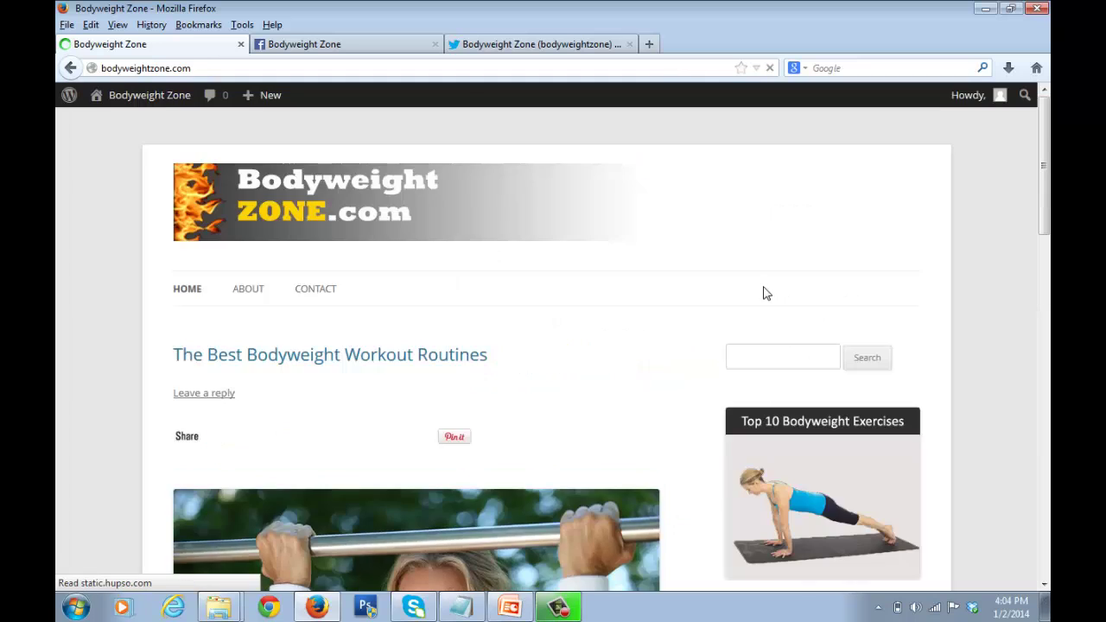
pyautogui.scroll(-10, 764, 294)
pyautogui.scroll(3, 764, 293)
pyautogui.scroll(-5, 766, 291)
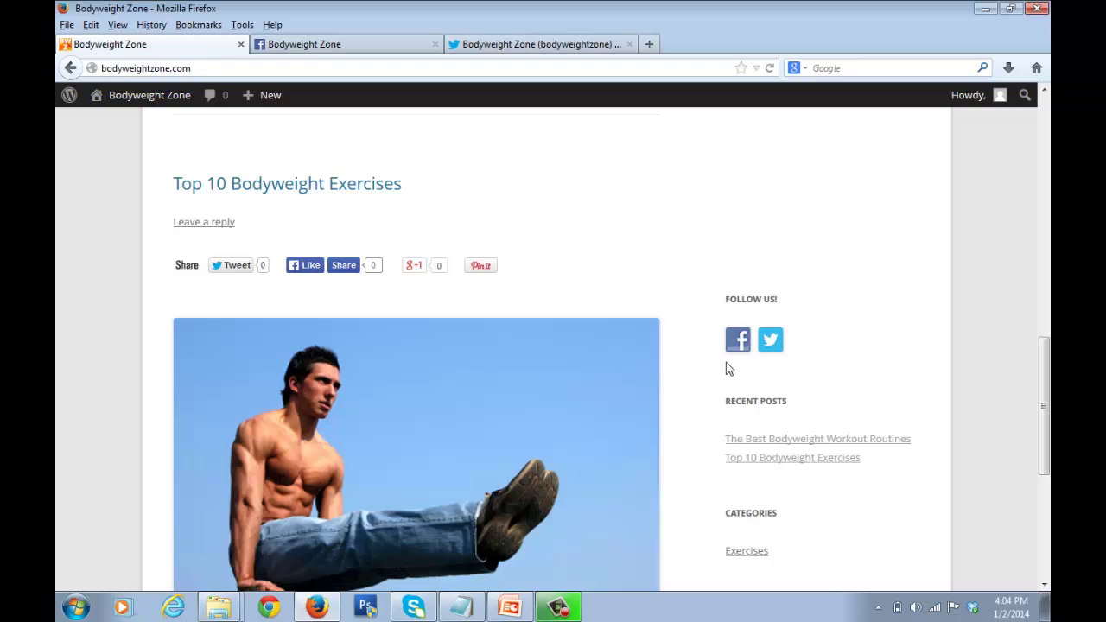
# Test the Facebook and Twitter icons under Follow Us!, returning to the site after each linked page
pyautogui.click(739, 342)
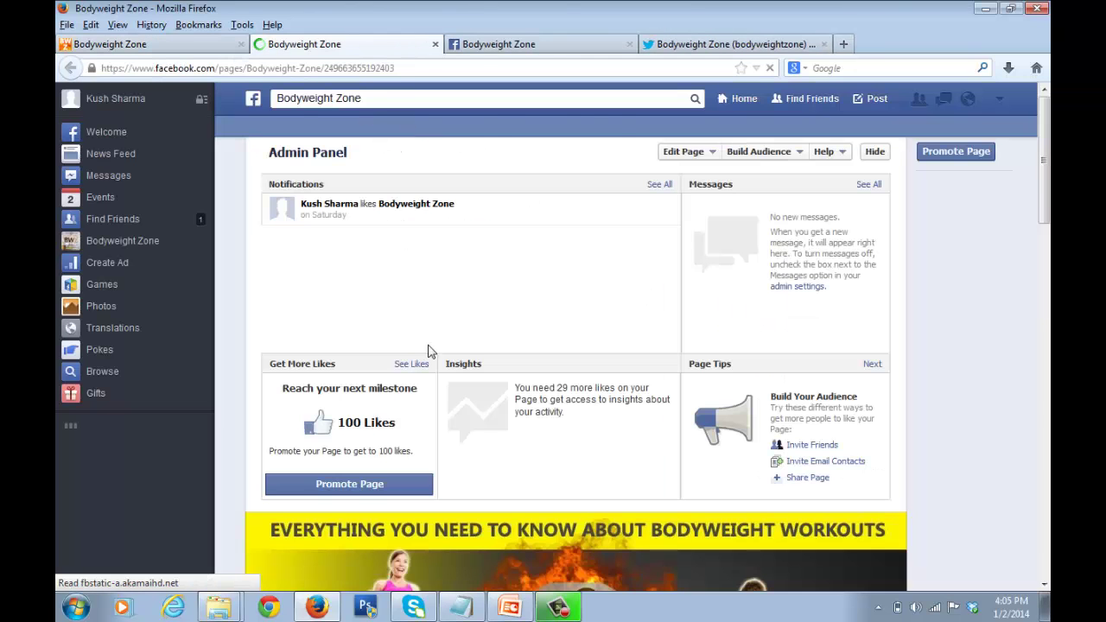
pyautogui.scroll(-5, 427, 351)
pyautogui.scroll(-3, 298, 201)
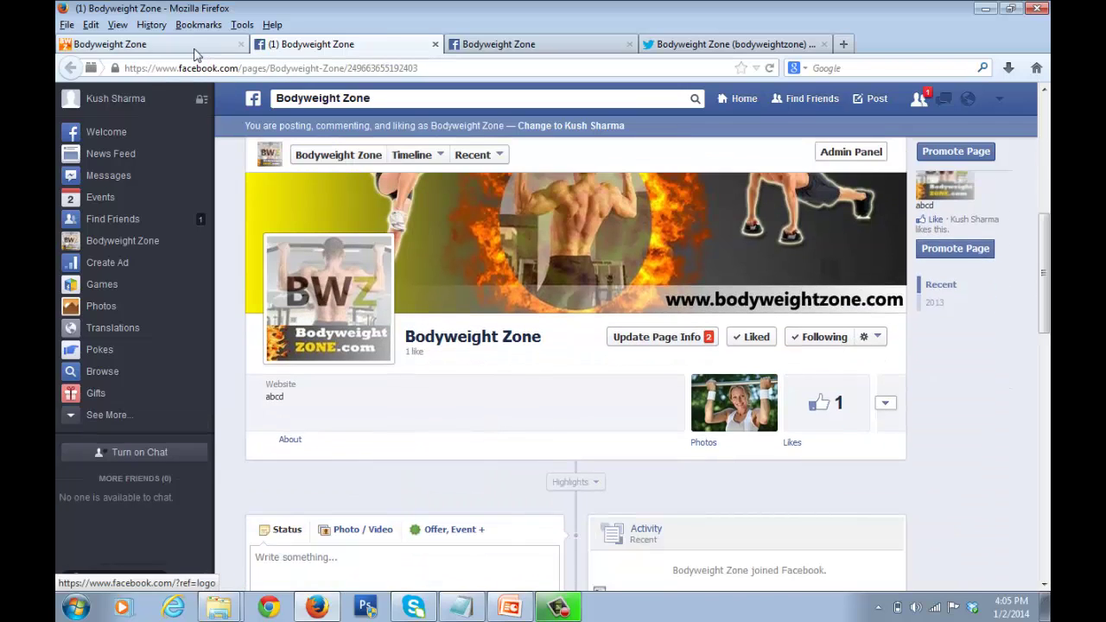
pyautogui.click(194, 48)
pyautogui.click(771, 342)
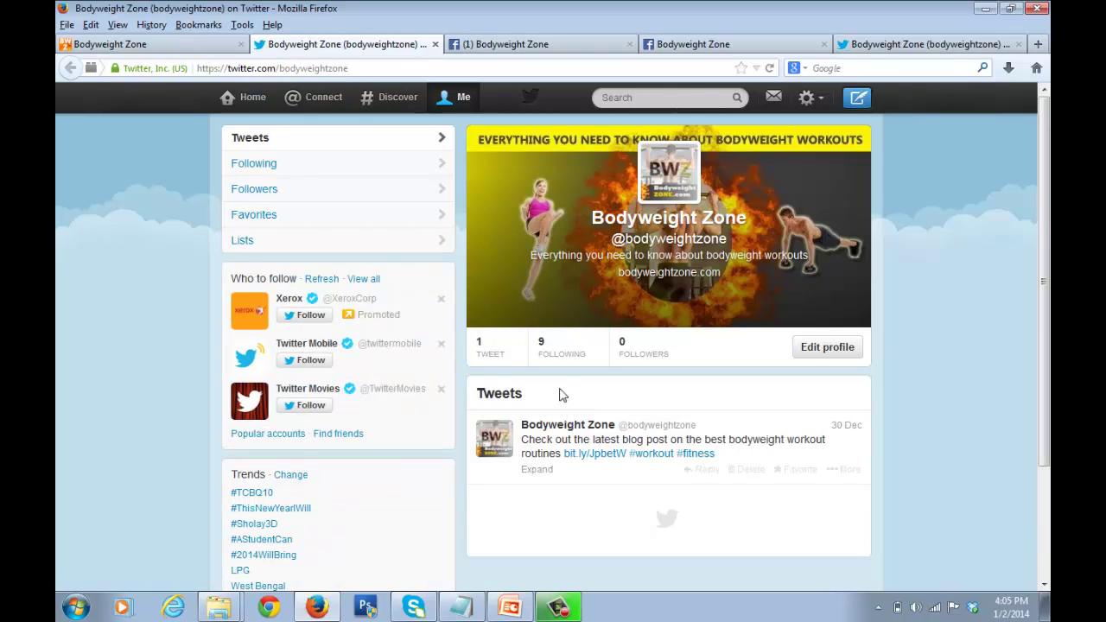
pyautogui.click(156, 46)
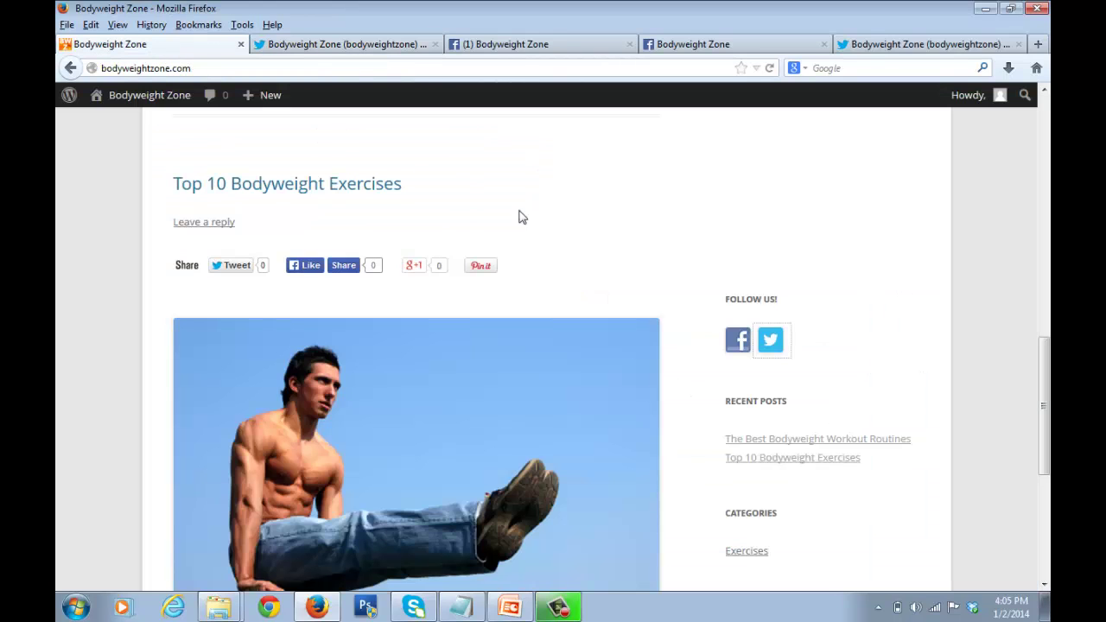
# Examine the homepage header and the slogan on the Facebook page's cover image, ending back on the site
pyautogui.scroll(2, 650, 276)
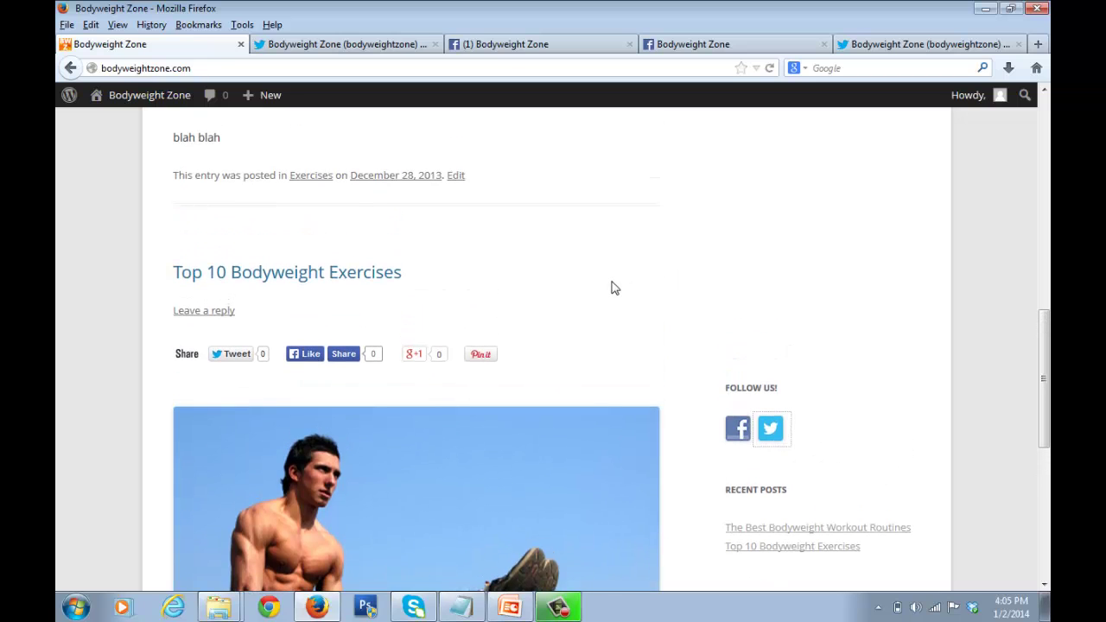
pyautogui.scroll(10, 585, 331)
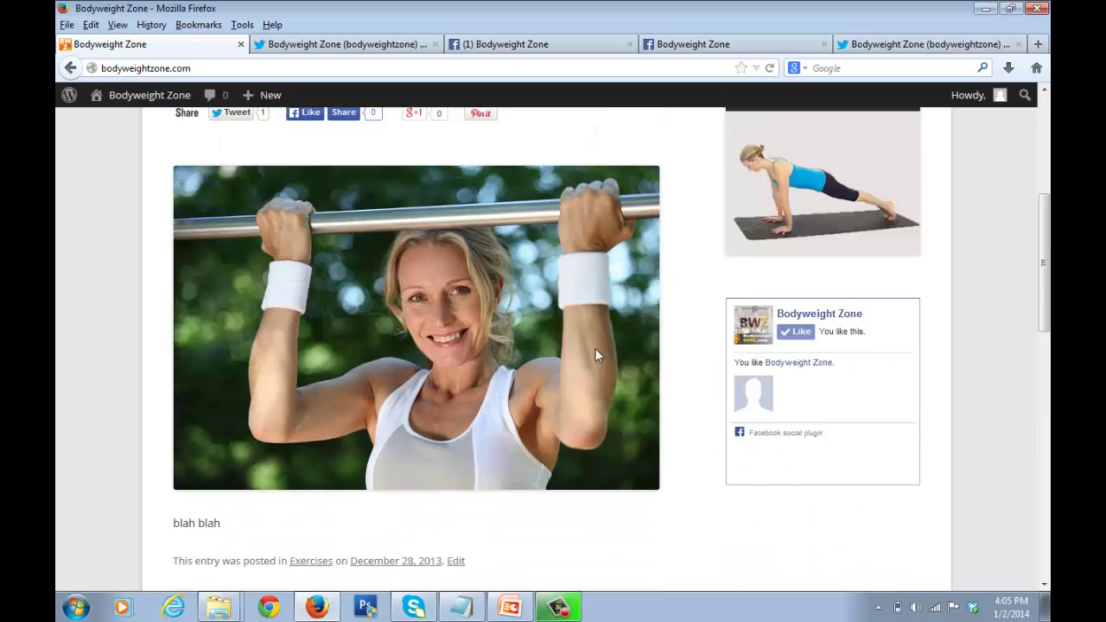
pyautogui.scroll(3, 518, 208)
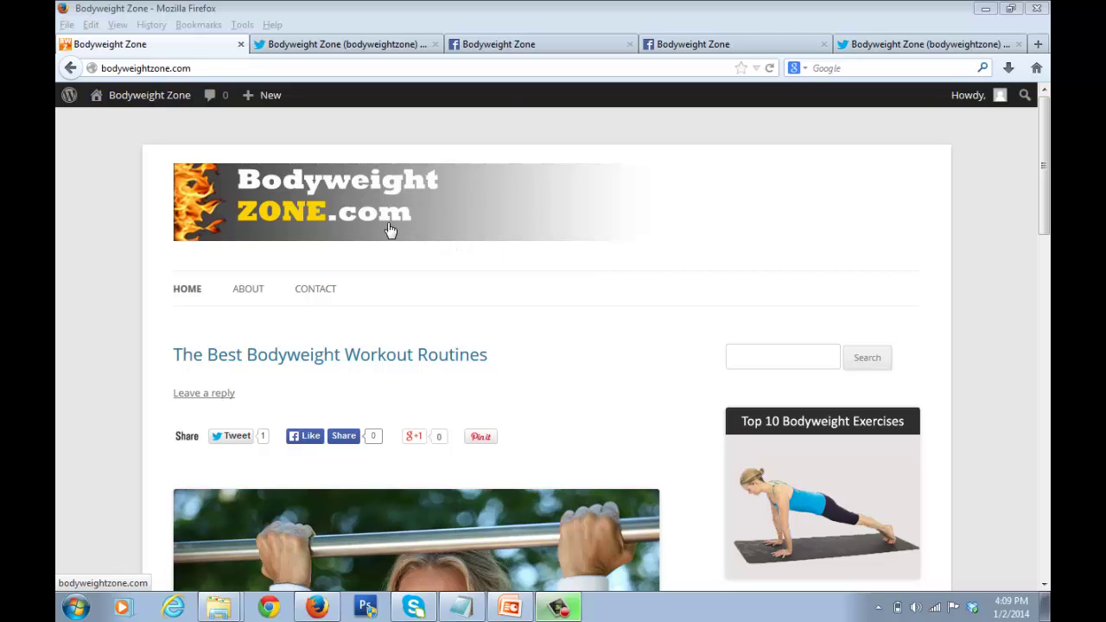
pyautogui.click(504, 45)
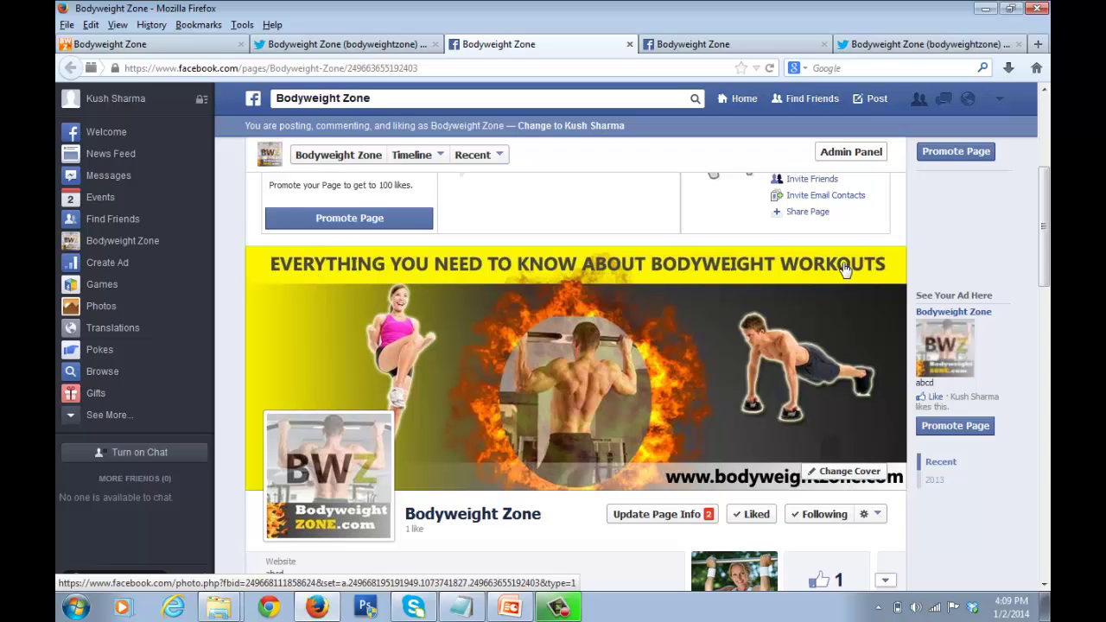
pyautogui.click(210, 52)
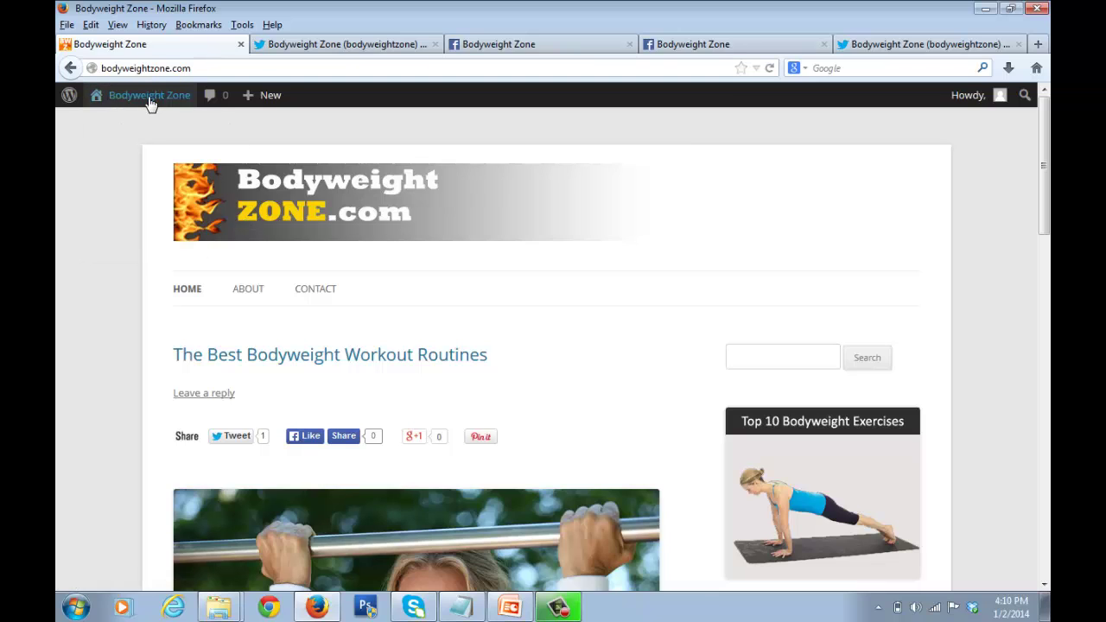
# Open the General Settings of the Bodyweight Zone site from its WordPress dashboard
pyautogui.moveTo(149, 99)
pyautogui.click(130, 128)
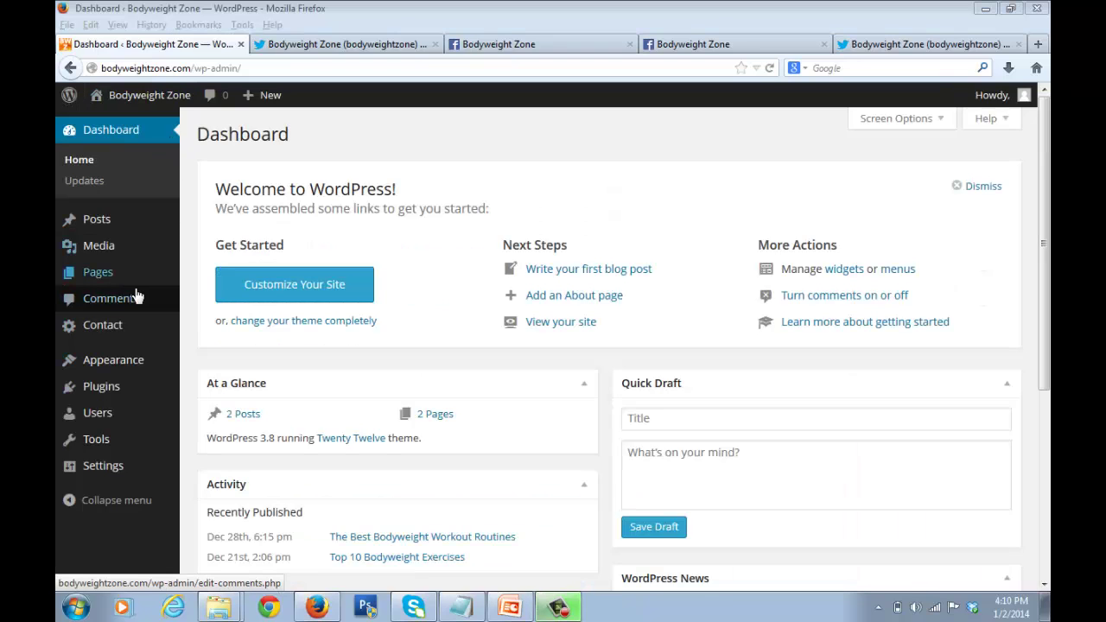
pyautogui.moveTo(128, 474)
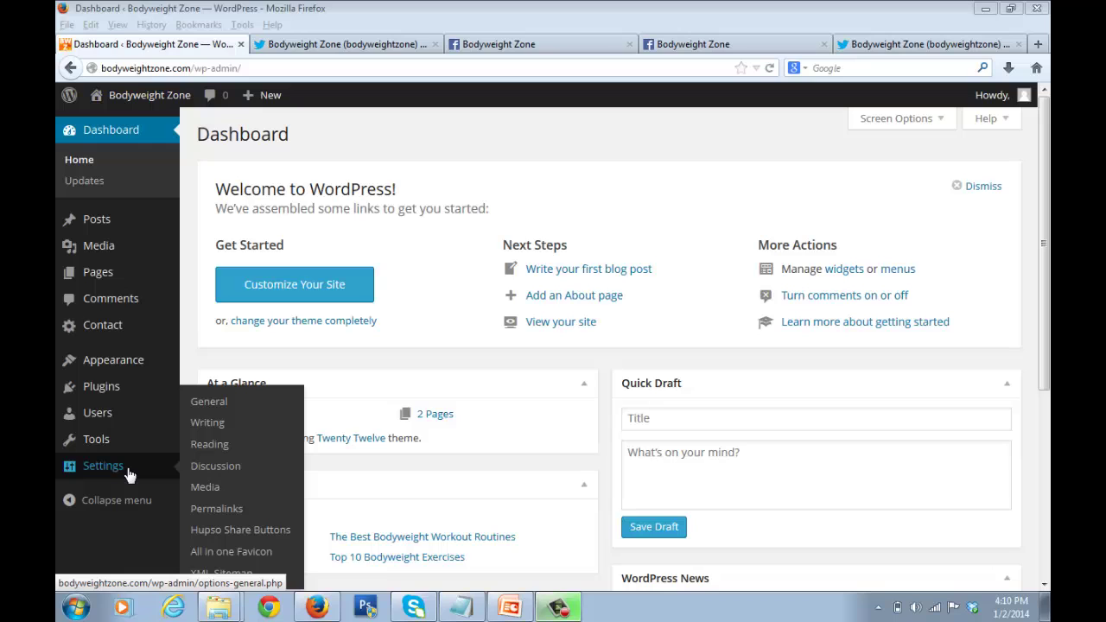
pyautogui.click(215, 406)
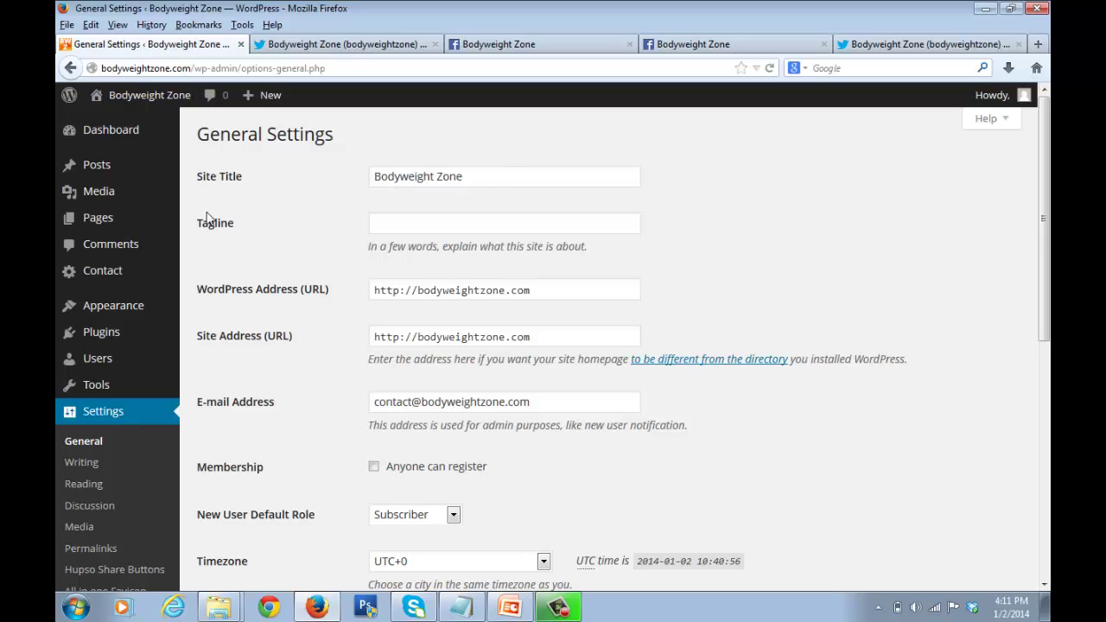
# Set the site's Tagline to the Facebook cover's slogan, "Everything You Need to Know About Bodyweight Workouts", and save the settings
pyautogui.click(432, 229)
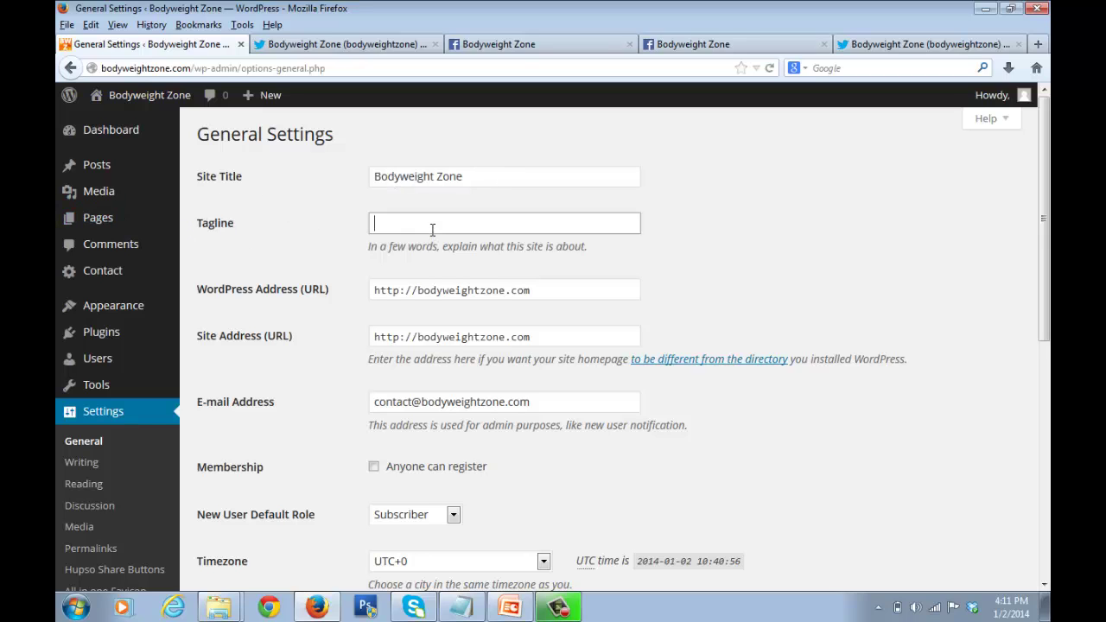
pyautogui.click(501, 44)
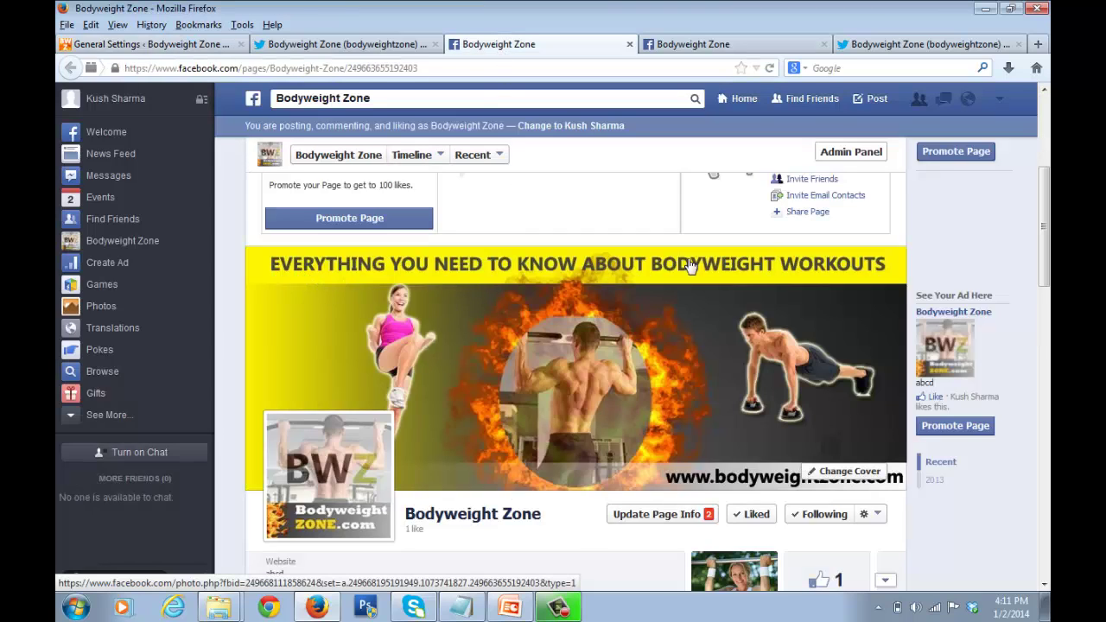
pyautogui.click(131, 43)
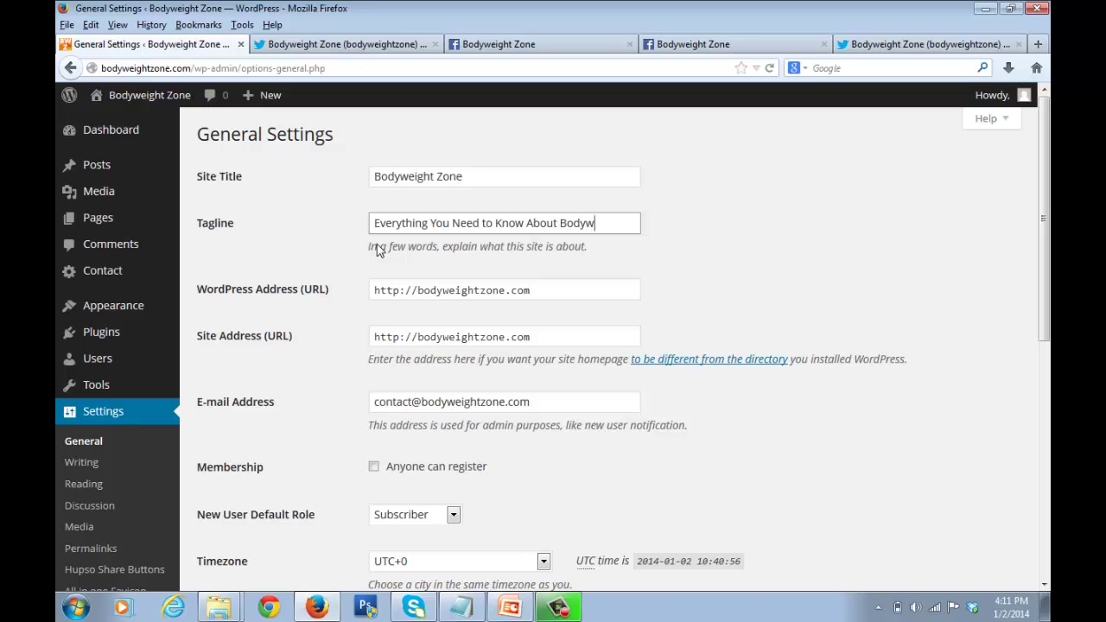
pyautogui.write('orkouts')
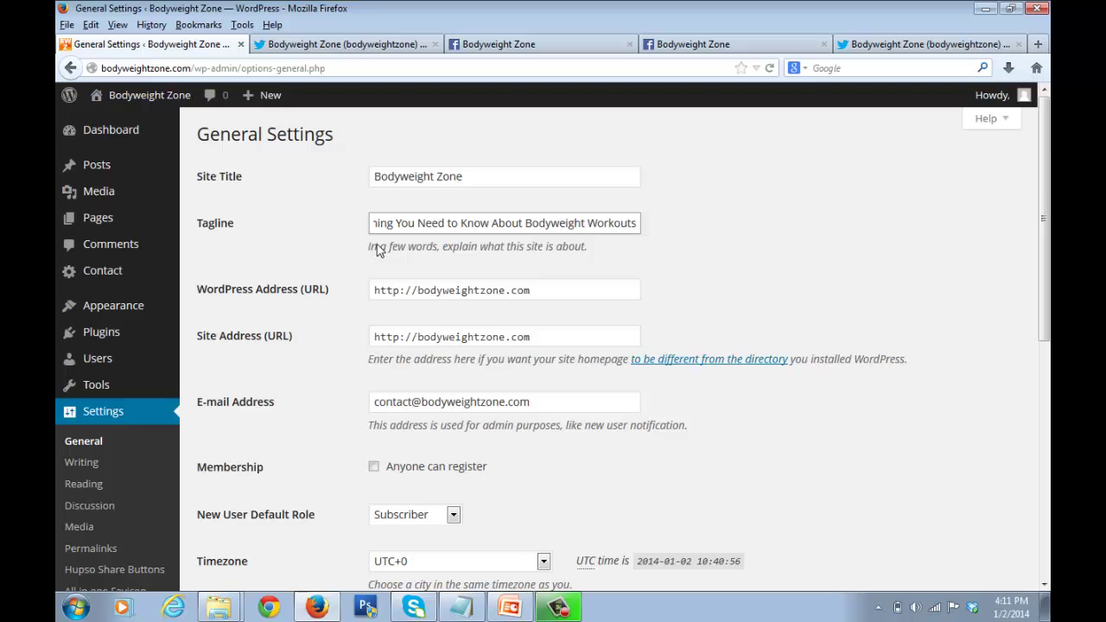
pyautogui.scroll(-9, 377, 249)
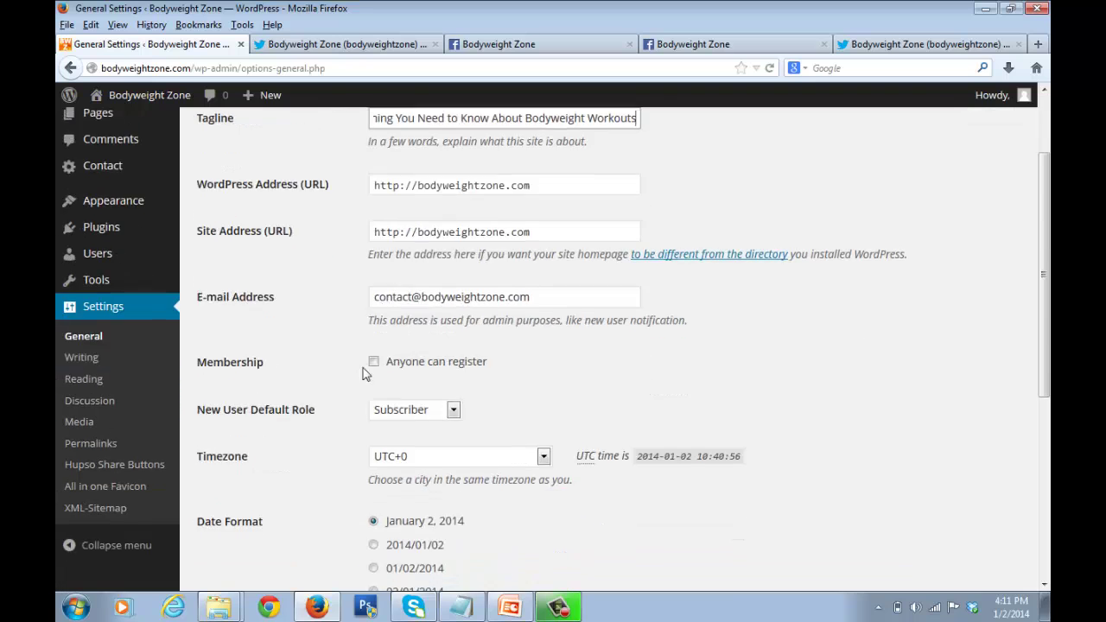
pyautogui.click(253, 512)
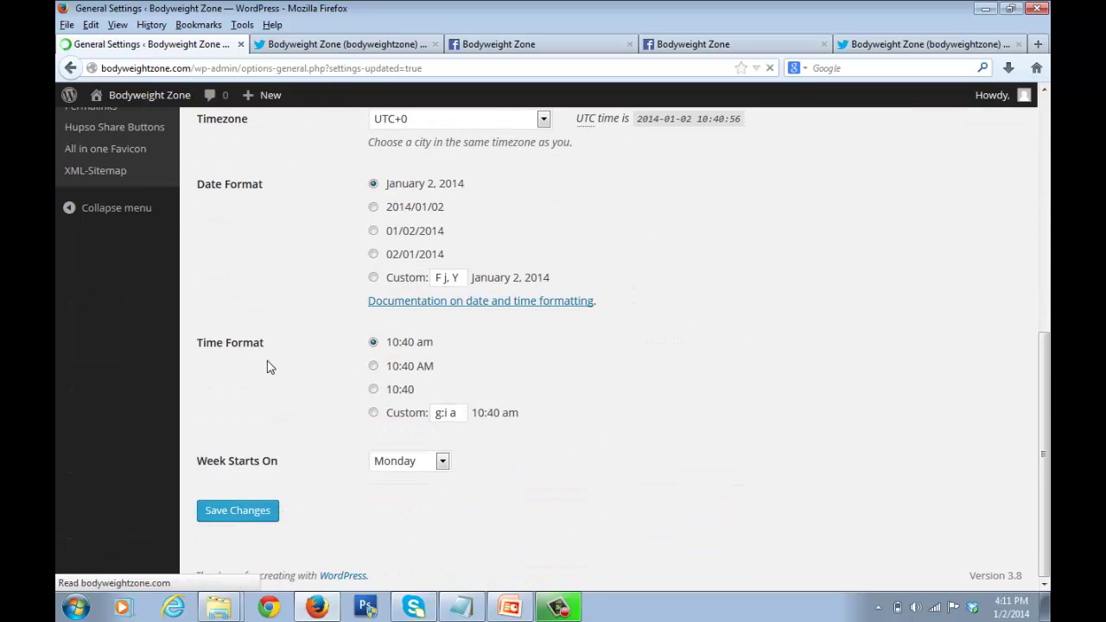
# Visit the live Bodyweight Zone homepage and check the tagline beneath the header logo
pyautogui.moveTo(160, 103)
pyautogui.click(140, 130)
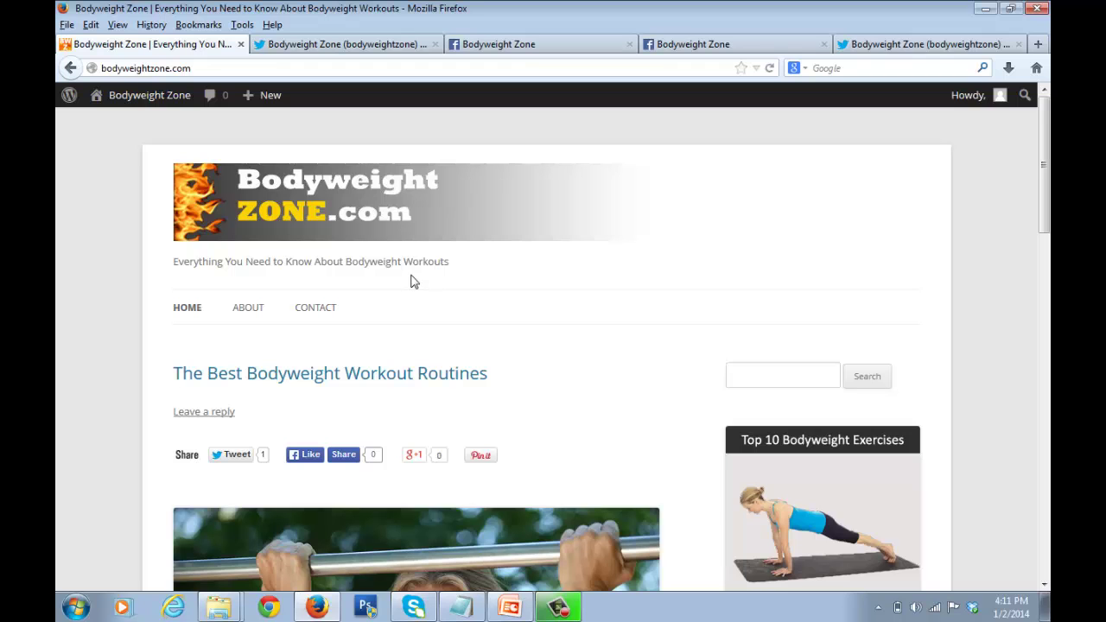
pyautogui.scroll(-2, 415, 298)
pyautogui.scroll(2, 420, 300)
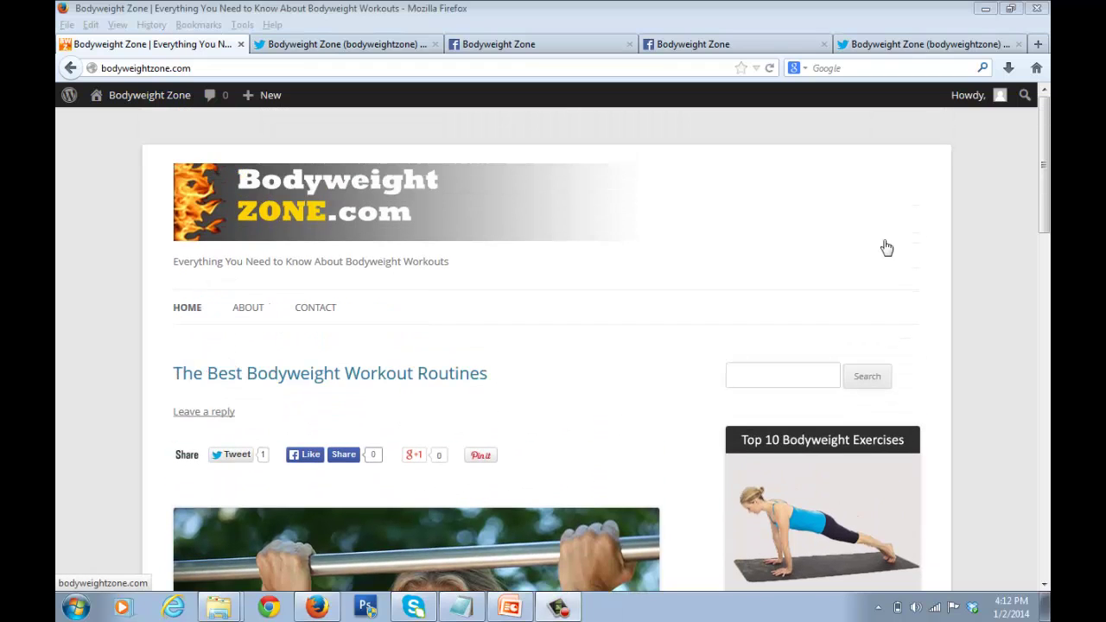
# Switch from the Bodyweight Zone homepage to the PSD Model presentation in PowerPoint
pyautogui.scroll(-1, 1046, 198)
pyautogui.moveTo(1047, 199)
pyautogui.mouseDown()
pyautogui.moveTo(1045, 470)
pyautogui.moveTo(1047, 190)
pyautogui.mouseUp()
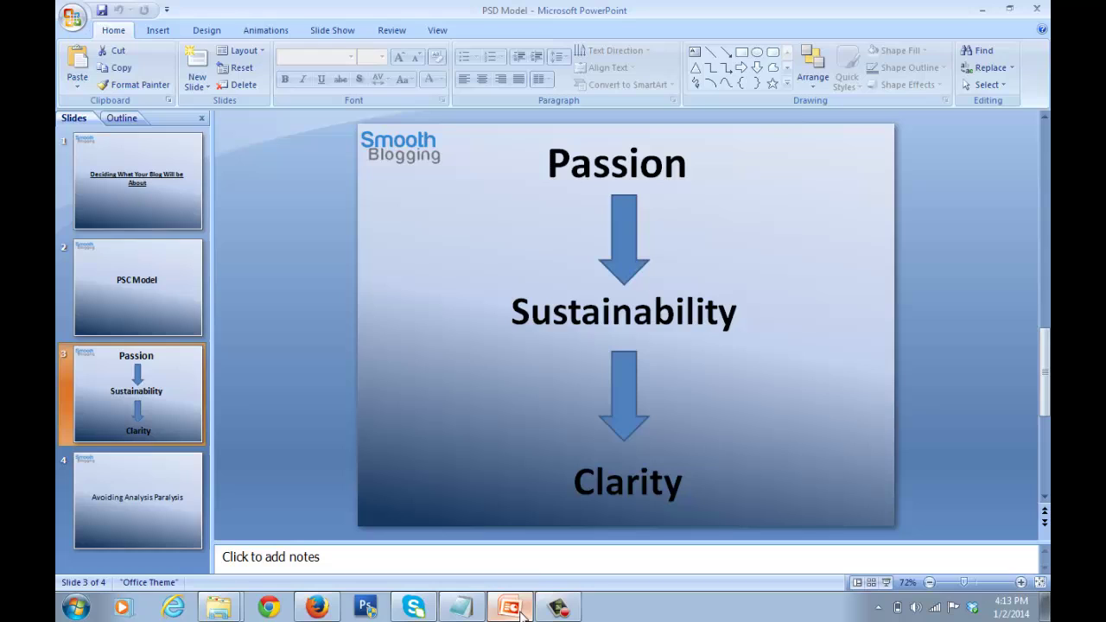
pyautogui.click(528, 605)
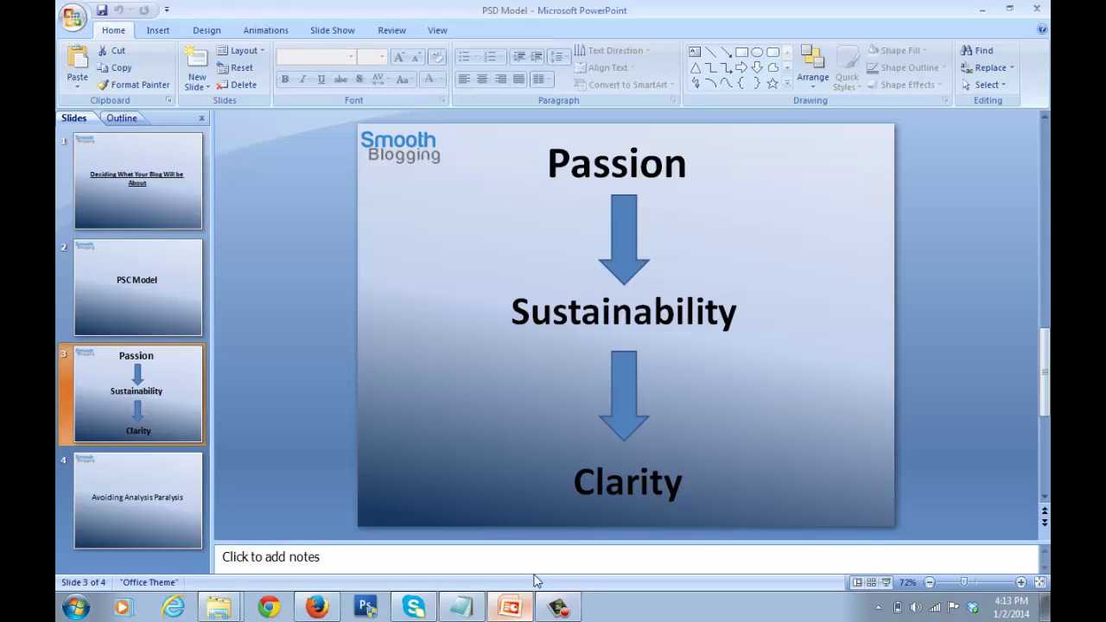